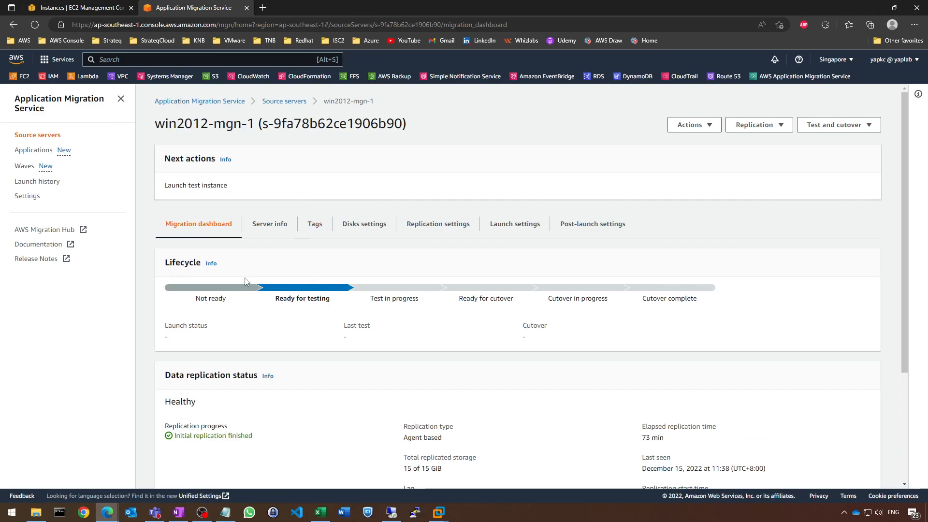
Review the migration dashboard of source server win2012-mgn-1 and its available test and cutover actions
{"action": "scroll", "coordinate": [166, 341], "scroll_direction": "down", "scroll_amount": 1}
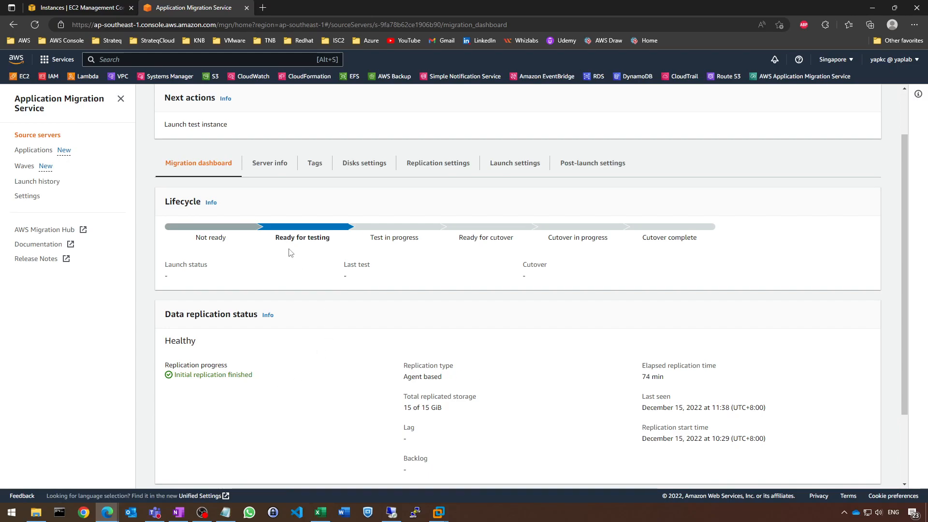
{"action": "scroll", "coordinate": [299, 254], "scroll_direction": "up", "scroll_amount": 1}
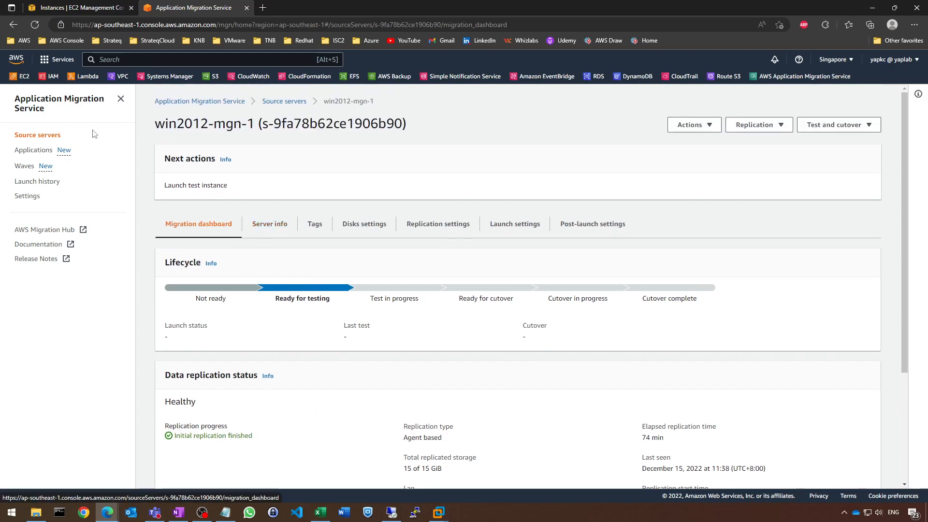
{"action": "left_click", "coordinate": [46, 138]}
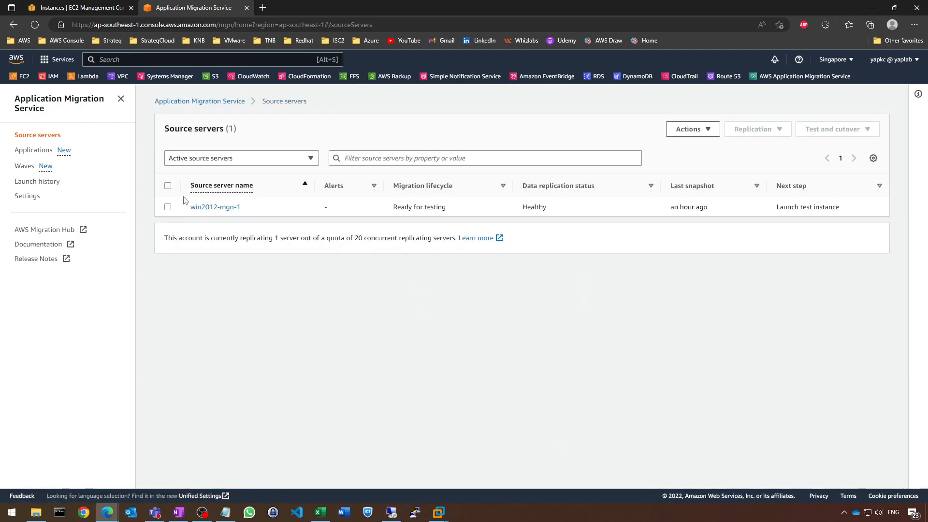
{"action": "left_click", "coordinate": [213, 208]}
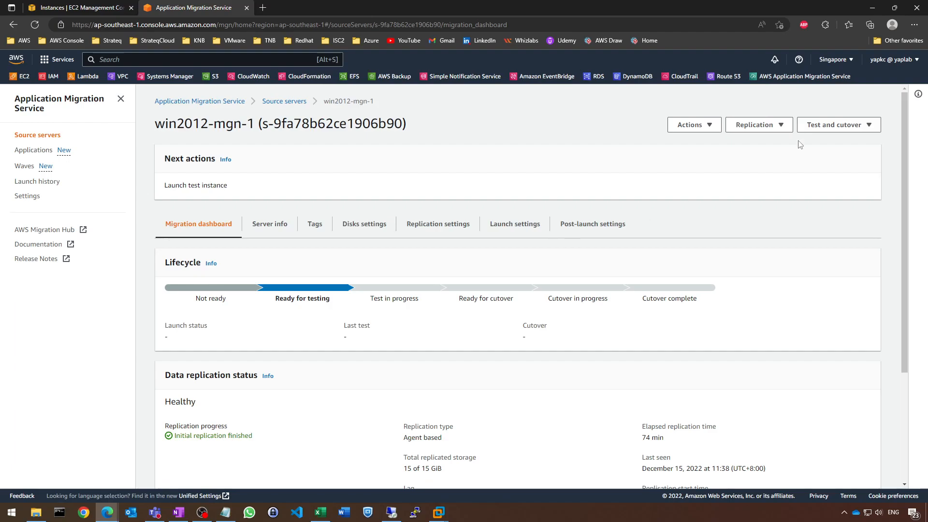
{"action": "left_click", "coordinate": [824, 125]}
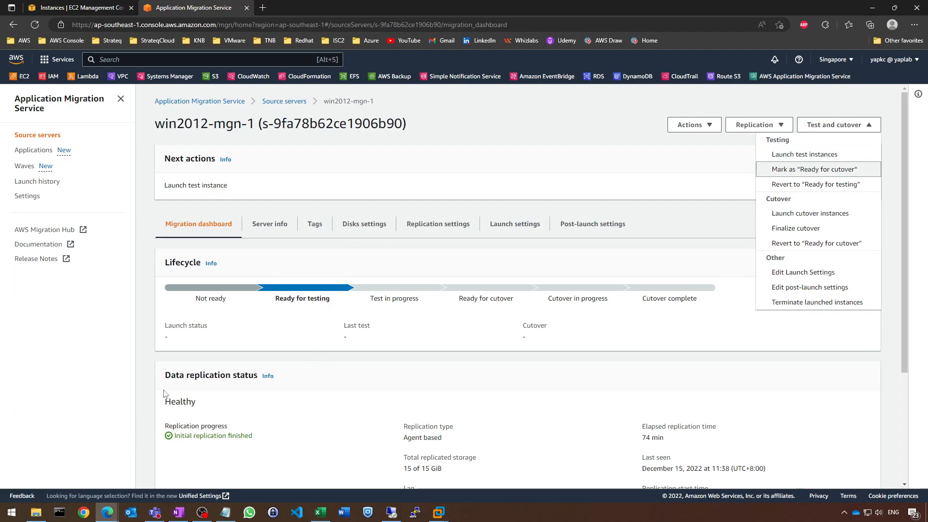
Check the replication server in the EC2 instance list and view the Lab 3 workflow diagram in OneNote
{"action": "left_click", "coordinate": [80, 7]}
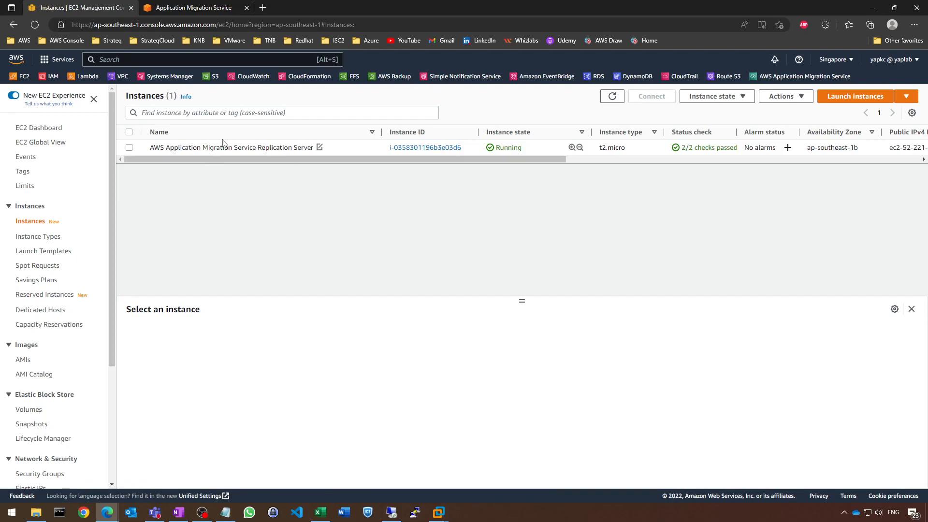
{"action": "left_click_drag", "start_coordinate": [261, 159], "coordinate": [212, 161]}
{"action": "left_click", "coordinate": [871, 9]}
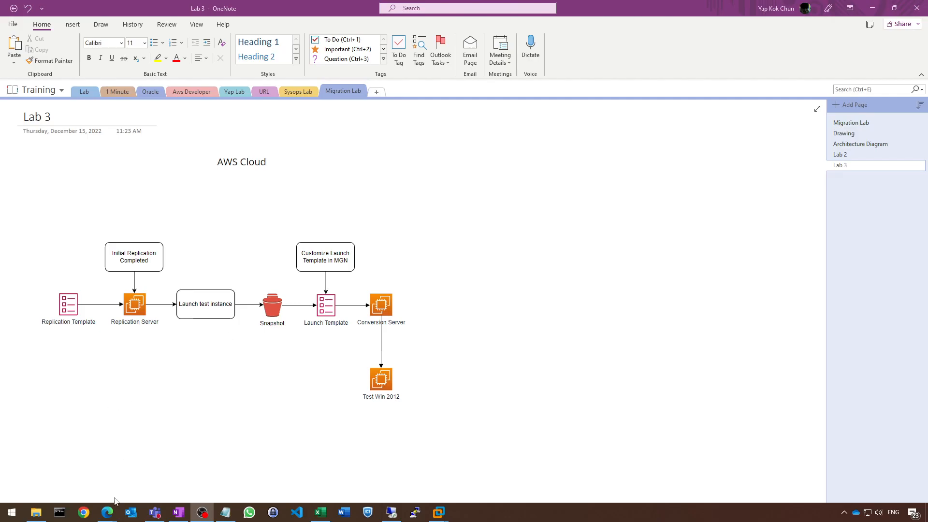
{"action": "left_click", "coordinate": [139, 485]}
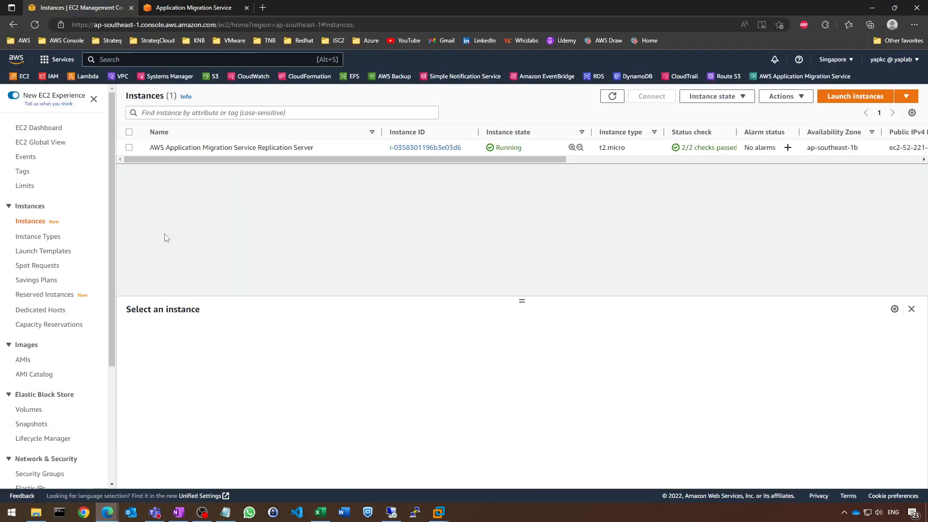
Open the Application Migration Service settings and view the launch template and replication template pages
{"action": "key", "text": "ctrl+Tab"}
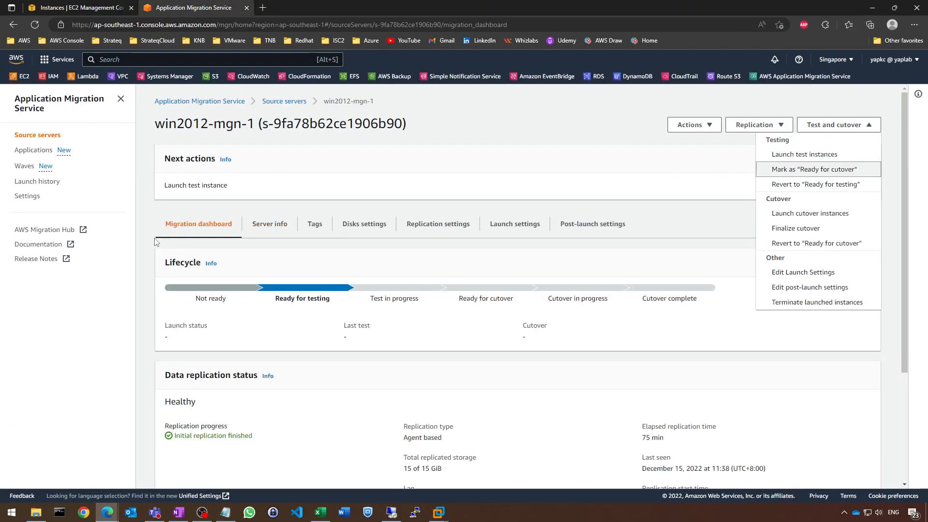
{"action": "left_click", "coordinate": [31, 199]}
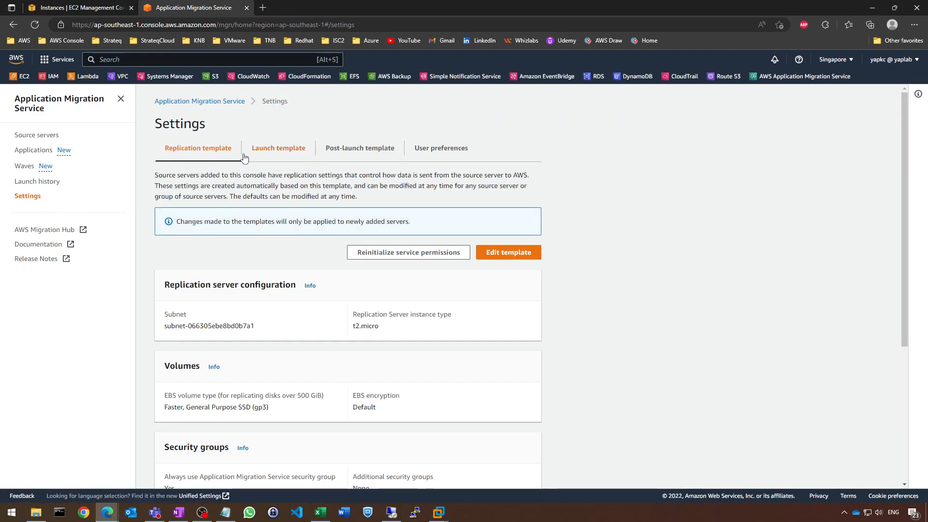
{"action": "left_click", "coordinate": [280, 149]}
{"action": "left_click", "coordinate": [197, 155]}
Switch to OneNote and compare the Lab 2 replication diagram with the Lab 3 diagram
{"action": "left_click", "coordinate": [178, 512]}
{"action": "left_click", "coordinate": [862, 157]}
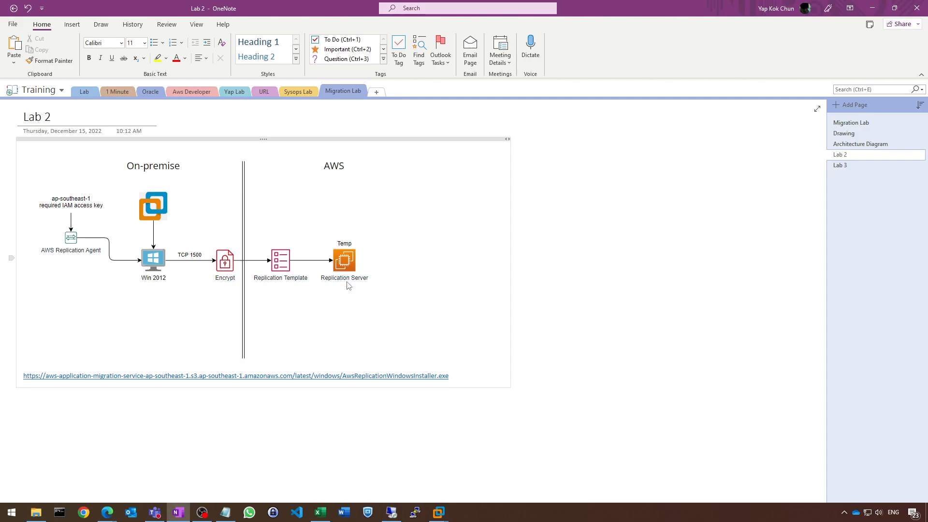
{"action": "left_click", "coordinate": [840, 166]}
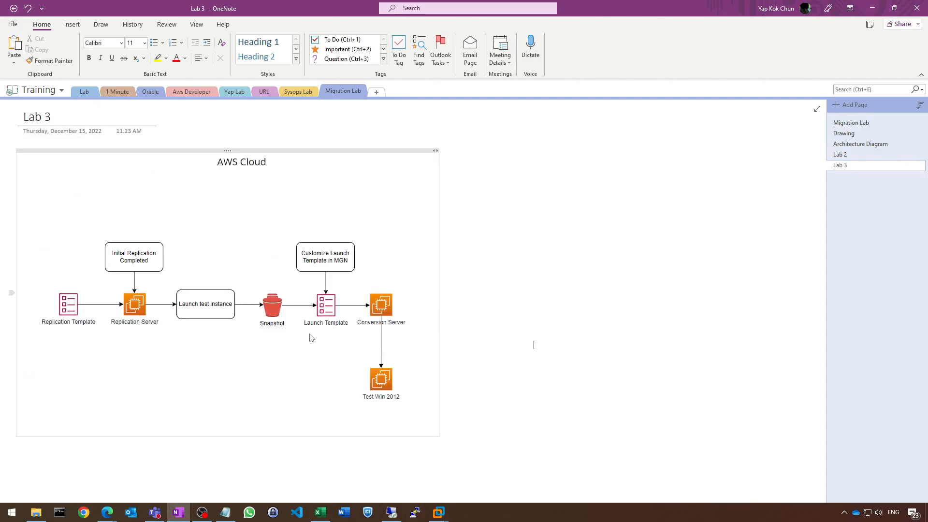
Return to the browser and review the replication template's server, volume, security group and data routing settings
{"action": "mouse_move", "coordinate": [107, 512]}
{"action": "left_click", "coordinate": [145, 476]}
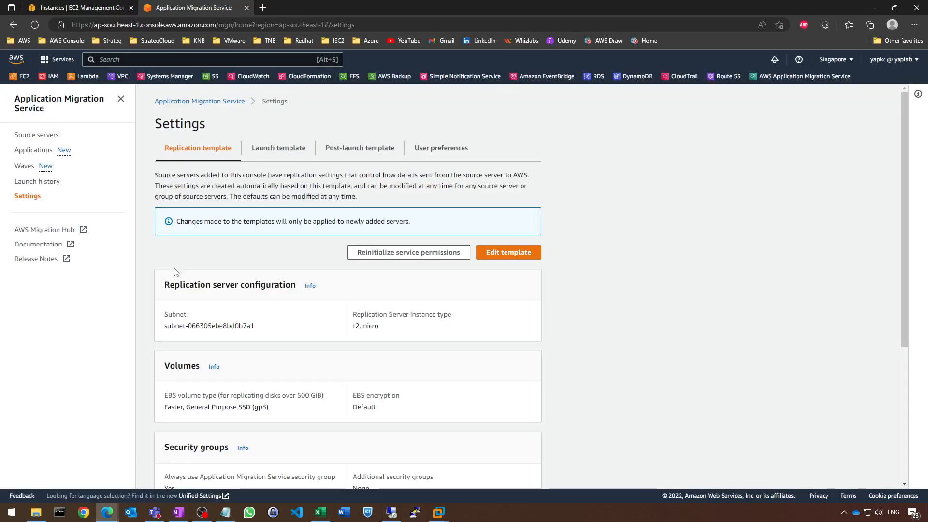
{"action": "scroll", "coordinate": [268, 237], "scroll_direction": "down", "scroll_amount": 2}
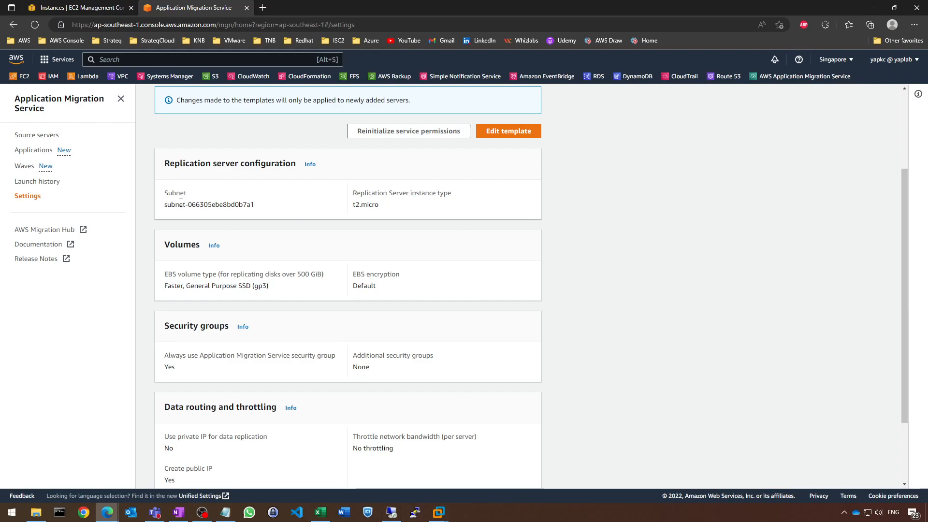
{"action": "scroll", "coordinate": [223, 309], "scroll_direction": "down", "scroll_amount": 2}
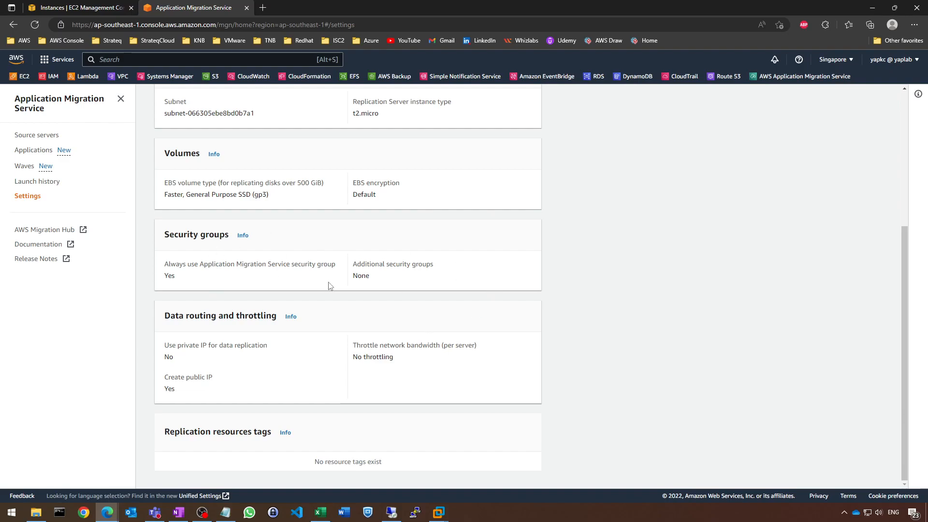
Inspect the inbound and outbound security rules of the Application Migration Service replication server in EC2
{"action": "left_click", "coordinate": [112, 6]}
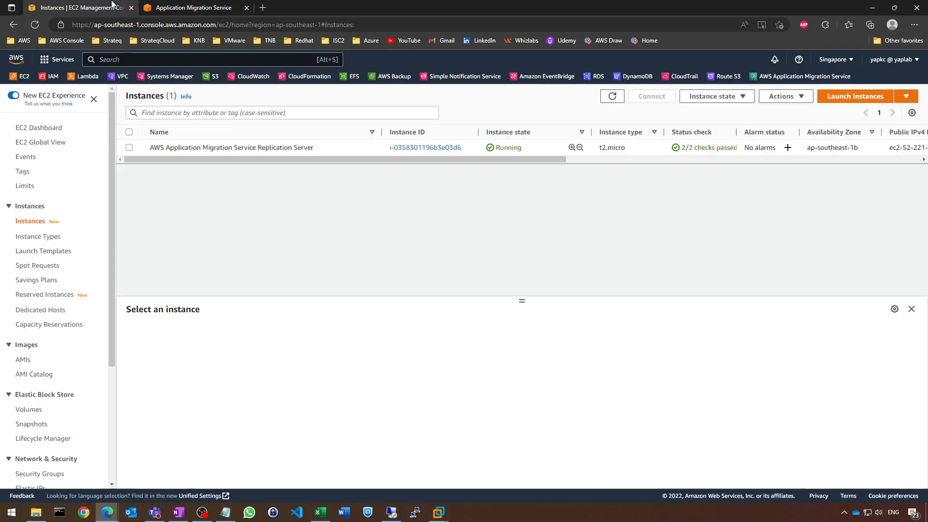
{"action": "left_click", "coordinate": [129, 147]}
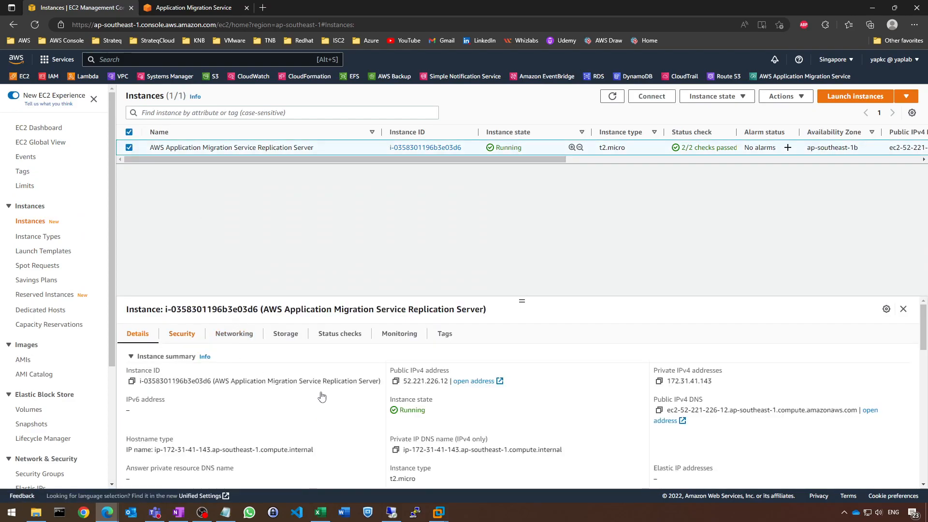
{"action": "left_click", "coordinate": [182, 333]}
{"action": "scroll", "coordinate": [239, 369], "scroll_direction": "down", "scroll_amount": 5}
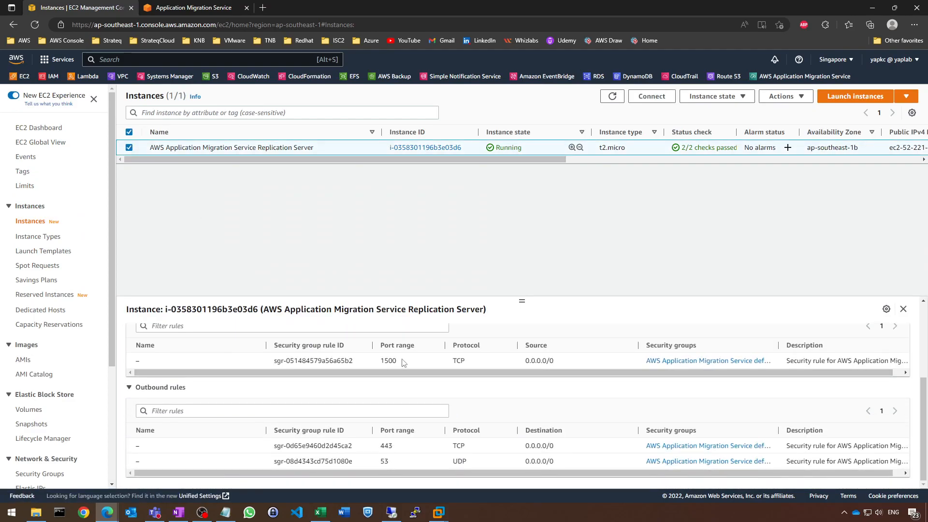
Review the default launch template in the migration service settings, consulting the Lab 3 diagram in OneNote
{"action": "key", "text": "ctrl+Tab"}
{"action": "scroll", "coordinate": [285, 140], "scroll_direction": "up", "scroll_amount": 4}
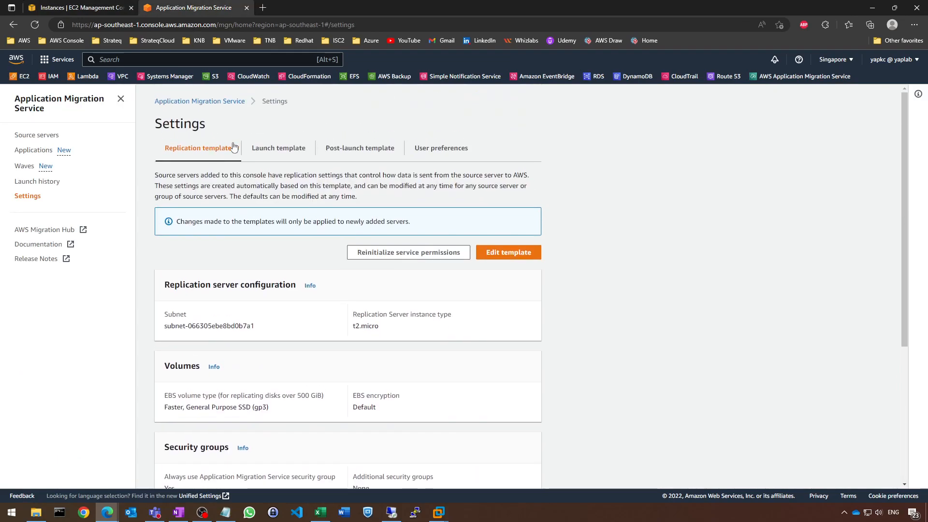
{"action": "left_click", "coordinate": [275, 154]}
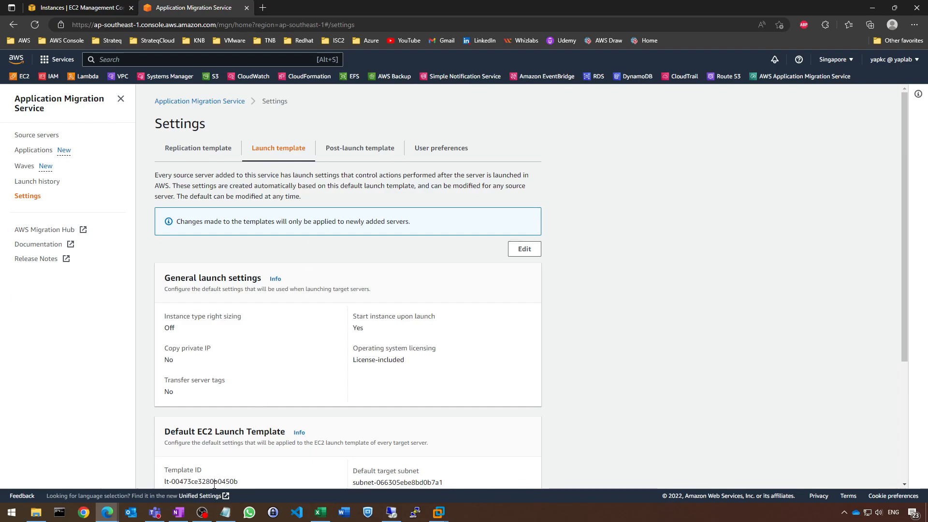
{"action": "left_click", "coordinate": [178, 512]}
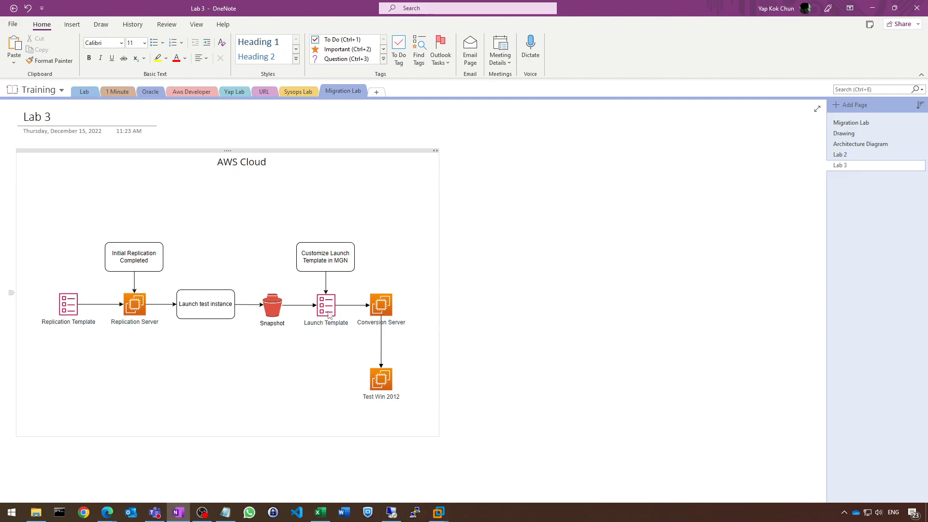
{"action": "left_click", "coordinate": [872, 8]}
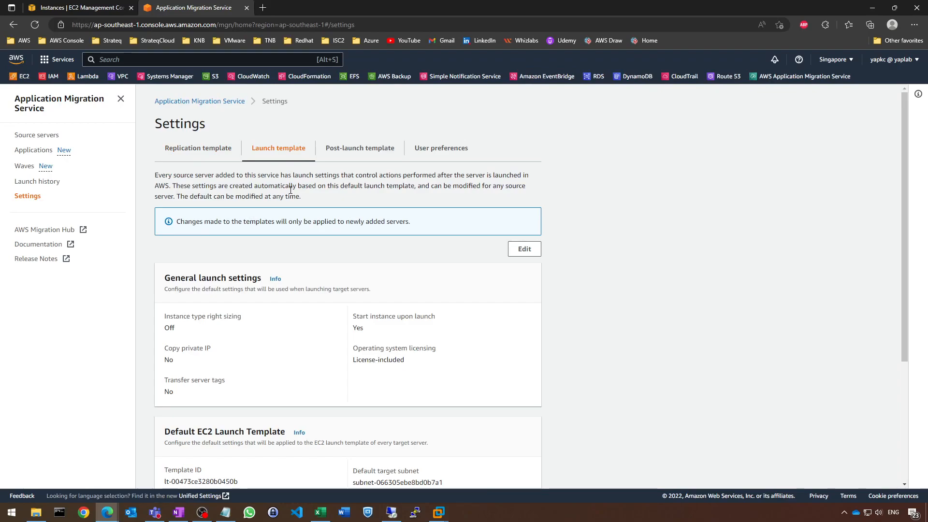
{"action": "scroll", "coordinate": [291, 190], "scroll_direction": "down", "scroll_amount": 3}
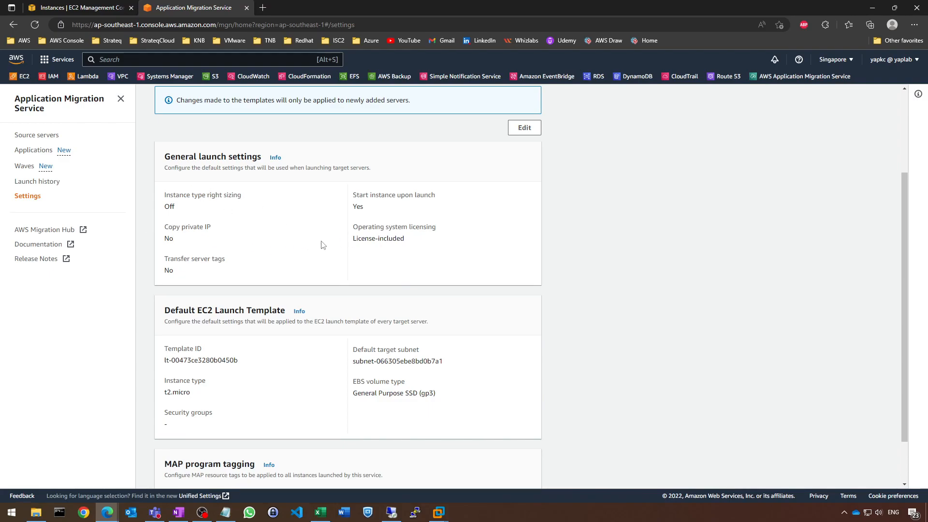
{"action": "scroll", "coordinate": [321, 244], "scroll_direction": "down", "scroll_amount": 2}
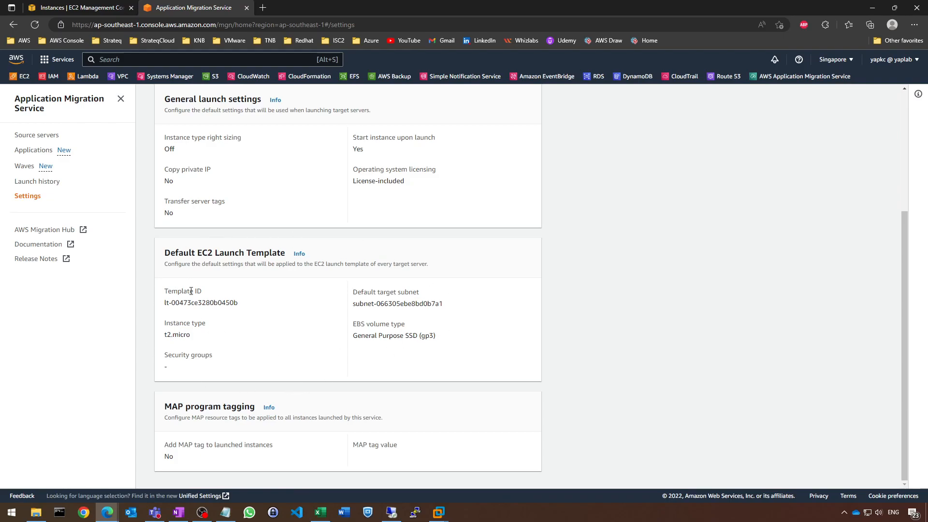
Examine the launch settings and EC2 launch template of source server win2012-mgn-1
{"action": "left_click", "coordinate": [29, 137]}
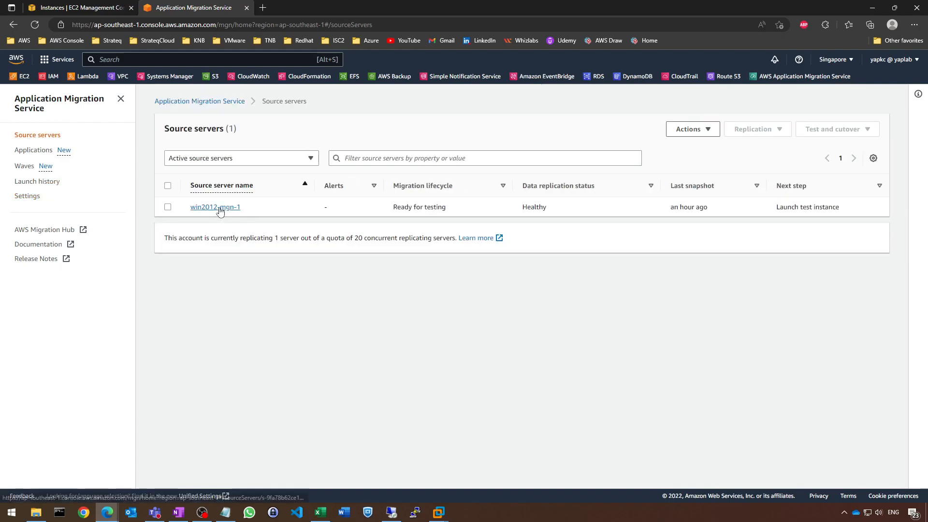
{"action": "left_click", "coordinate": [205, 211]}
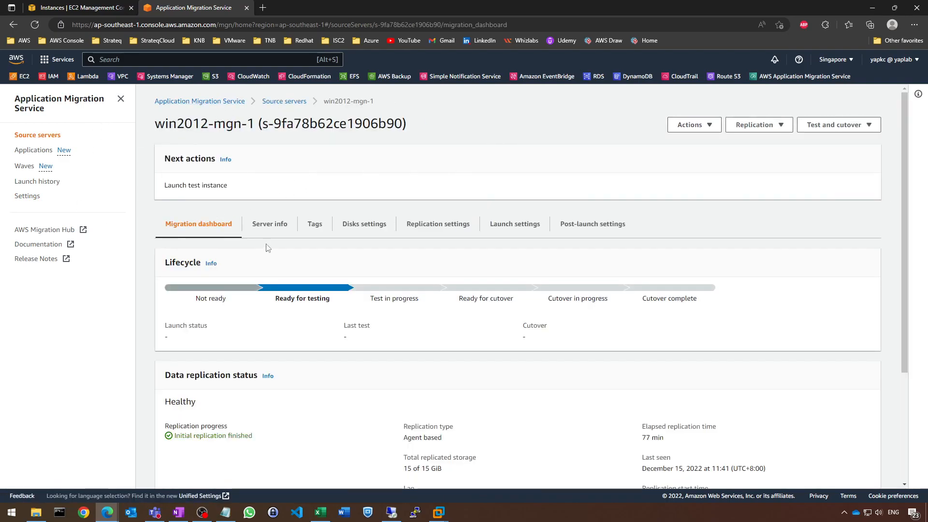
{"action": "left_click", "coordinate": [495, 228]}
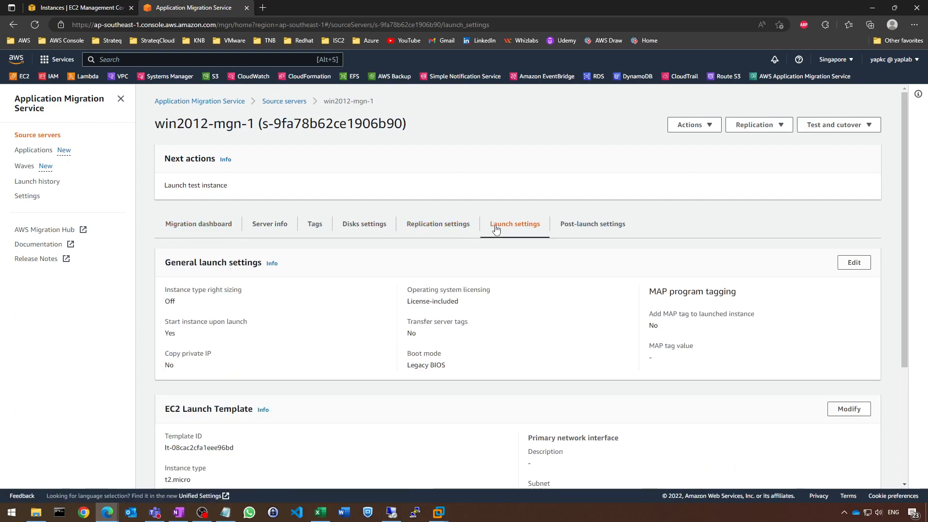
{"action": "scroll", "coordinate": [404, 203], "scroll_direction": "down", "scroll_amount": 3}
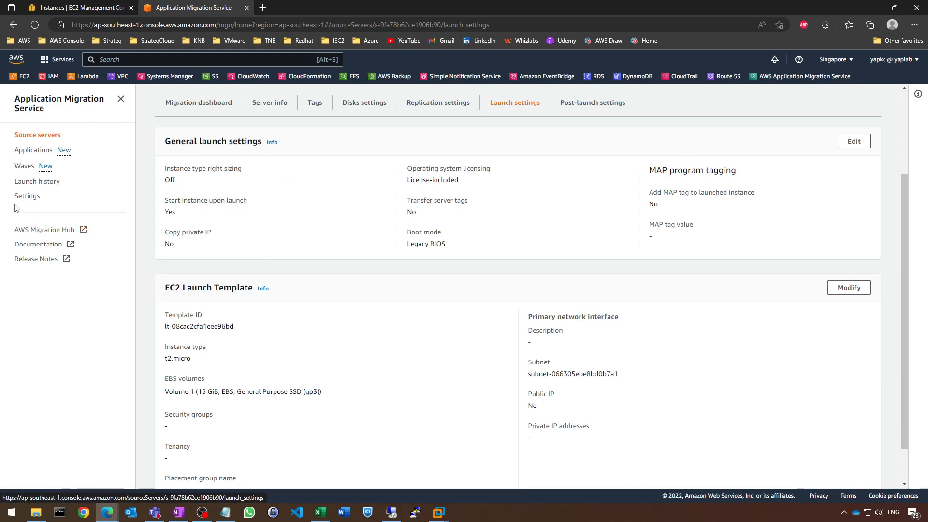
{"action": "scroll", "coordinate": [178, 228], "scroll_direction": "down", "scroll_amount": 1}
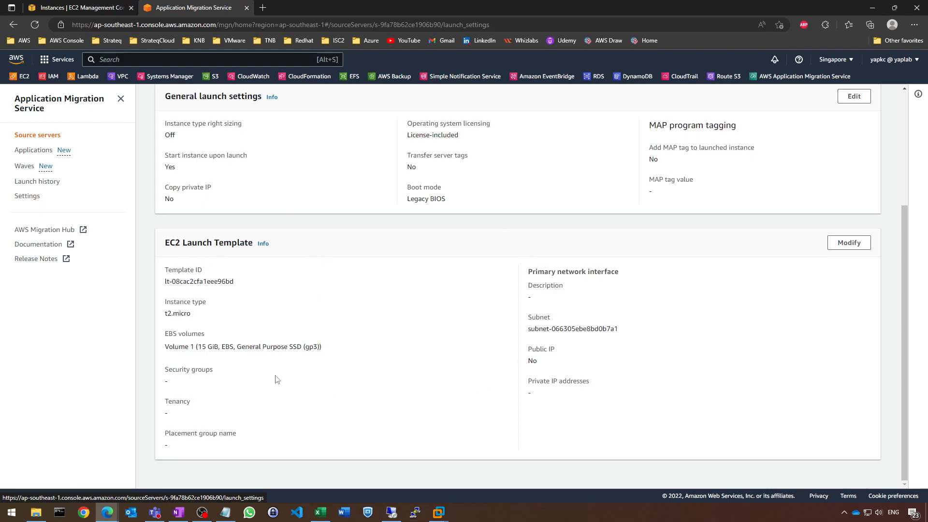
Go back to the default launch template in the migration service settings for comparison with the server's own template
{"action": "left_click", "coordinate": [37, 197]}
{"action": "left_click", "coordinate": [264, 151]}
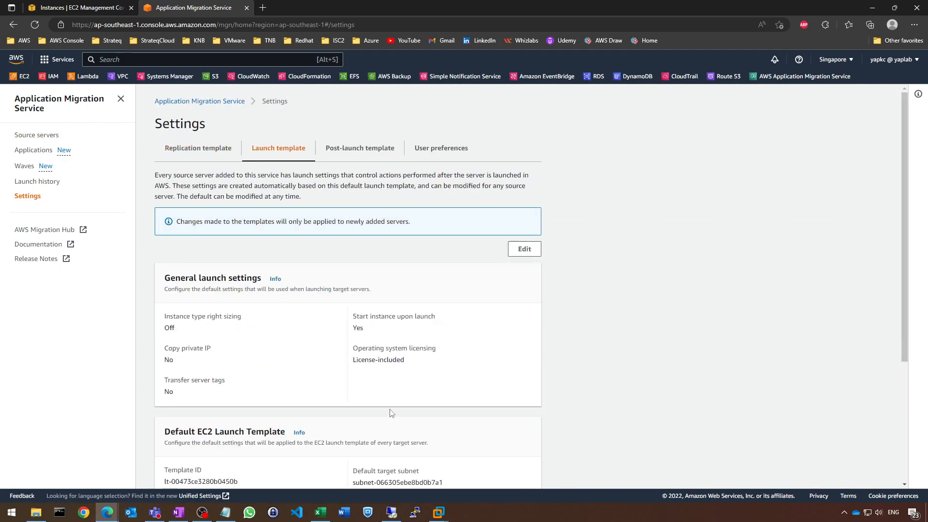
{"action": "scroll", "coordinate": [394, 416], "scroll_direction": "down", "scroll_amount": 2}
Reopen the launch settings of source server win2012-mgn-1
{"action": "left_click", "coordinate": [44, 137]}
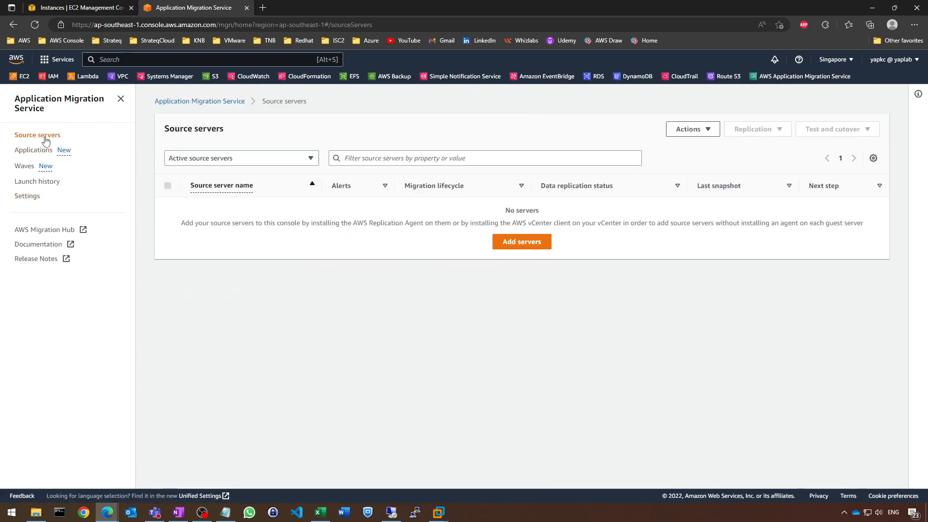
{"action": "left_click", "coordinate": [224, 211]}
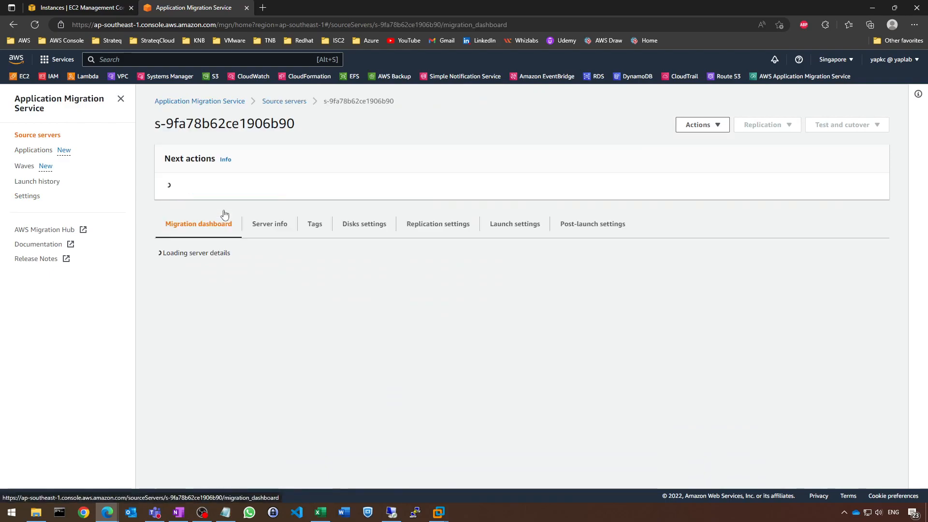
{"action": "left_click", "coordinate": [506, 224]}
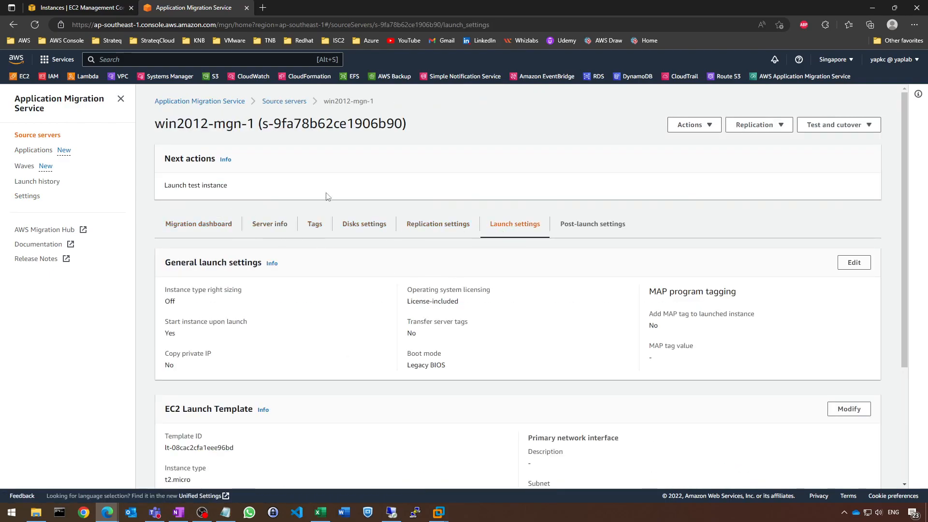
Start a new version of win2012-mgn-1's EC2 launch template and enter windows2012-mgn as its version description
{"action": "scroll", "coordinate": [445, 250], "scroll_direction": "down", "scroll_amount": 1}
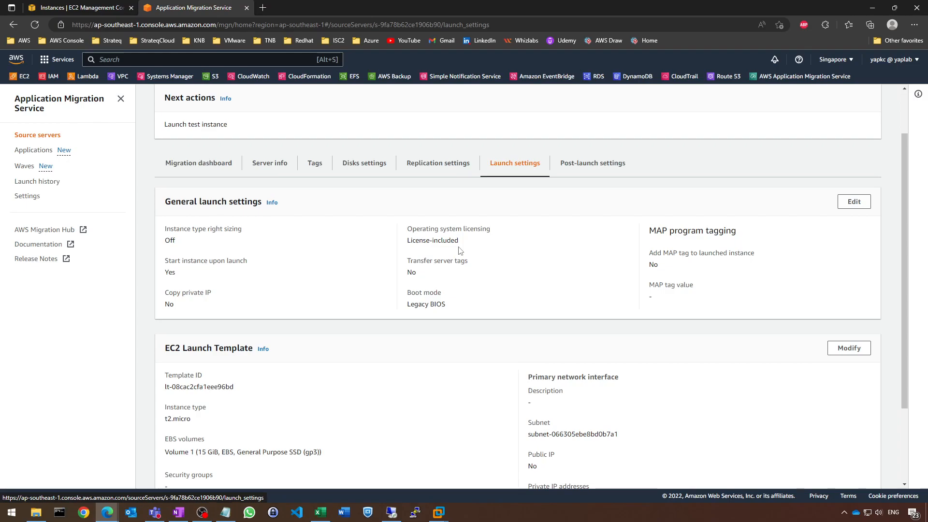
{"action": "scroll", "coordinate": [460, 250], "scroll_direction": "down", "scroll_amount": 2}
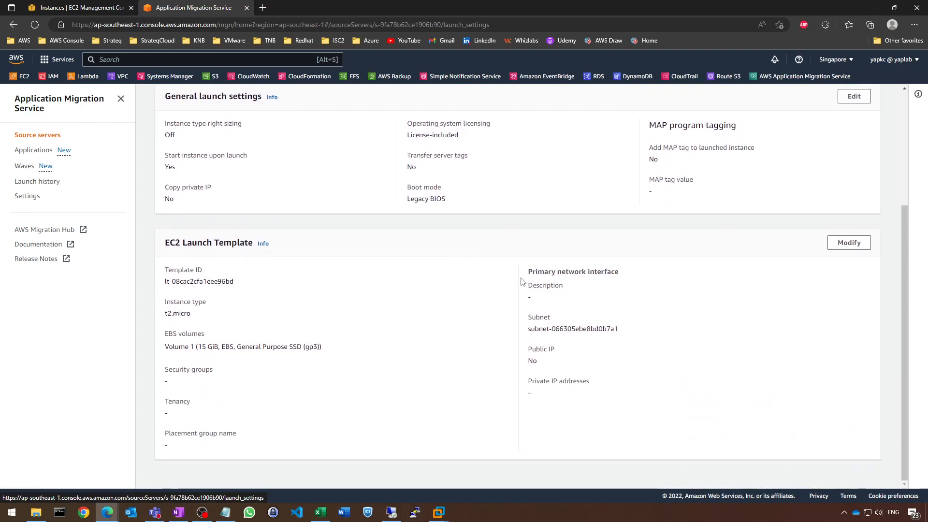
{"action": "left_click", "coordinate": [848, 243]}
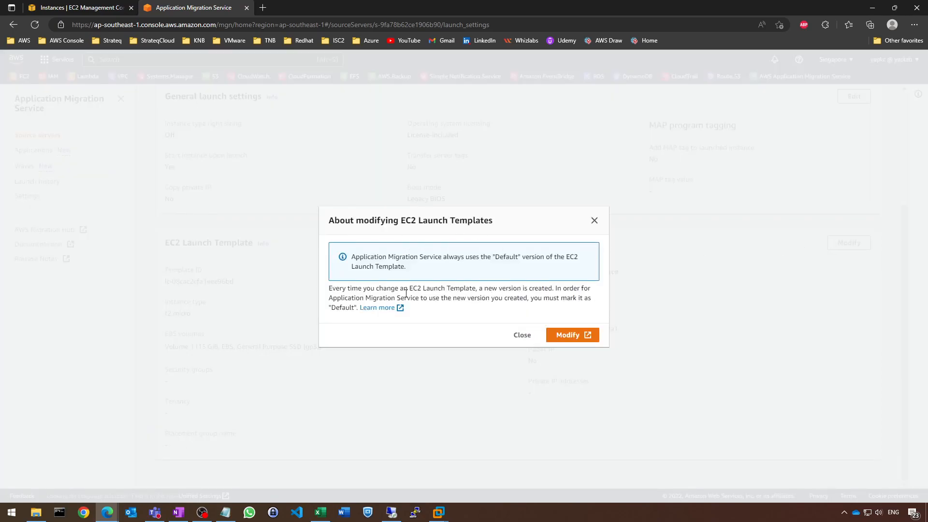
{"action": "left_click", "coordinate": [563, 333]}
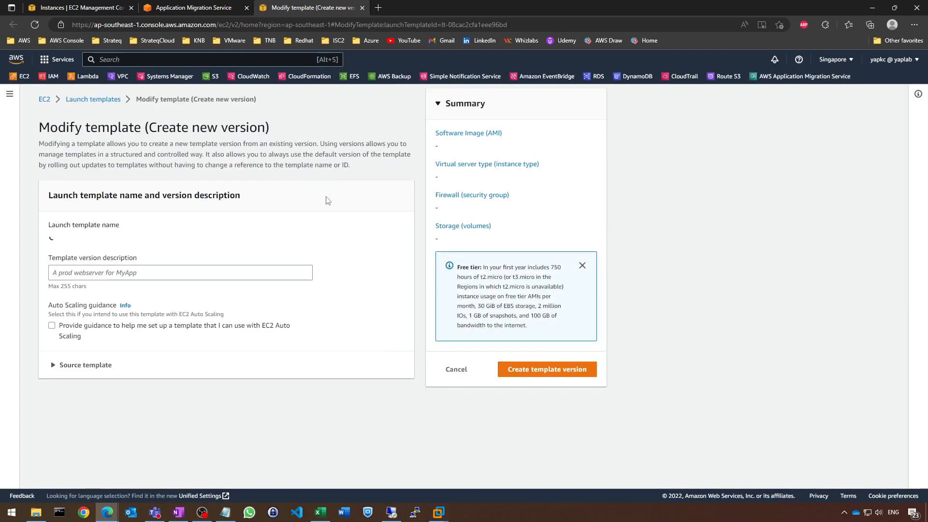
{"action": "left_click", "coordinate": [251, 287]}
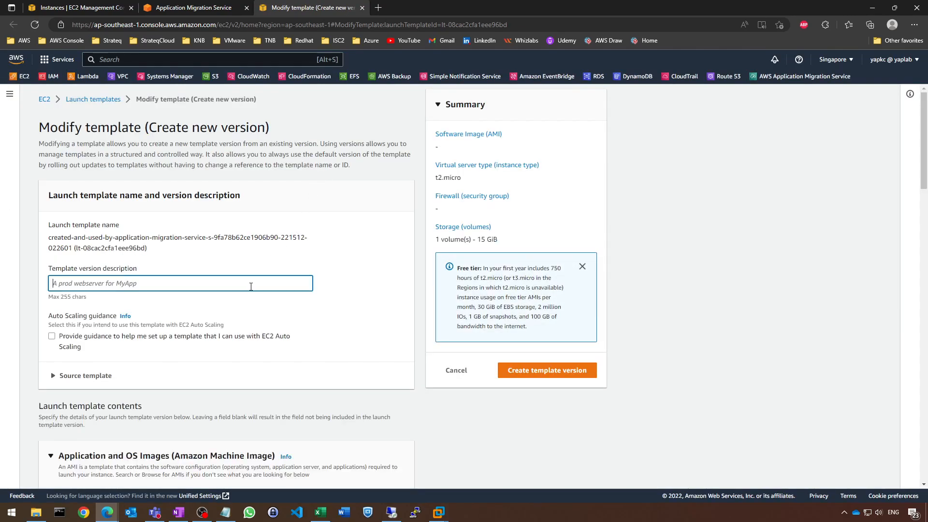
{"action": "type", "text": "windows2012-mgn"}
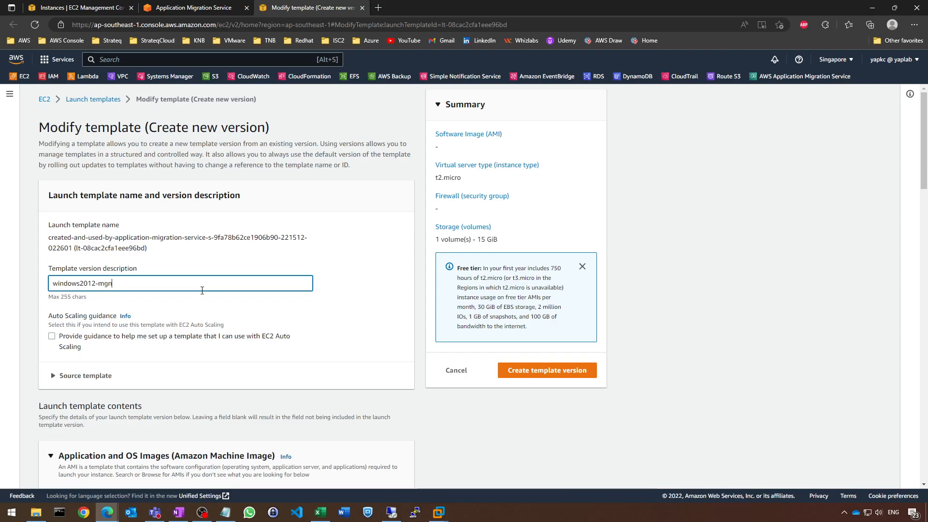
Set the launch template's instance type to t2.small
{"action": "scroll", "coordinate": [202, 290], "scroll_direction": "down", "scroll_amount": 1}
{"action": "scroll", "coordinate": [202, 294], "scroll_direction": "down", "scroll_amount": 5}
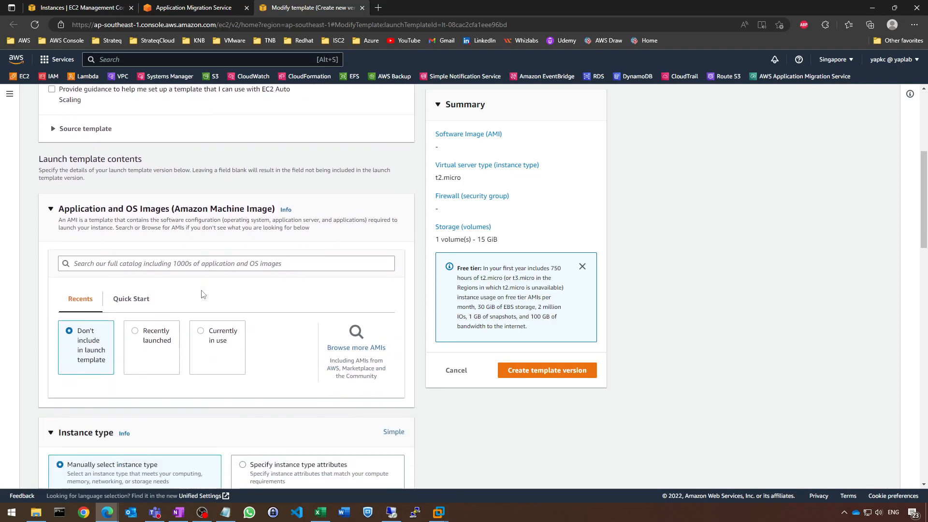
{"action": "scroll", "coordinate": [159, 225], "scroll_direction": "down", "scroll_amount": 2}
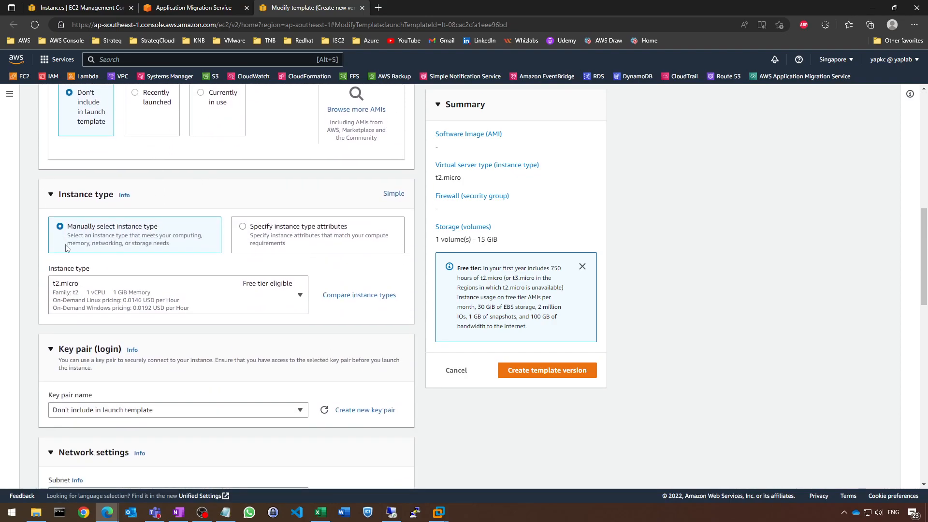
{"action": "left_click", "coordinate": [164, 298]}
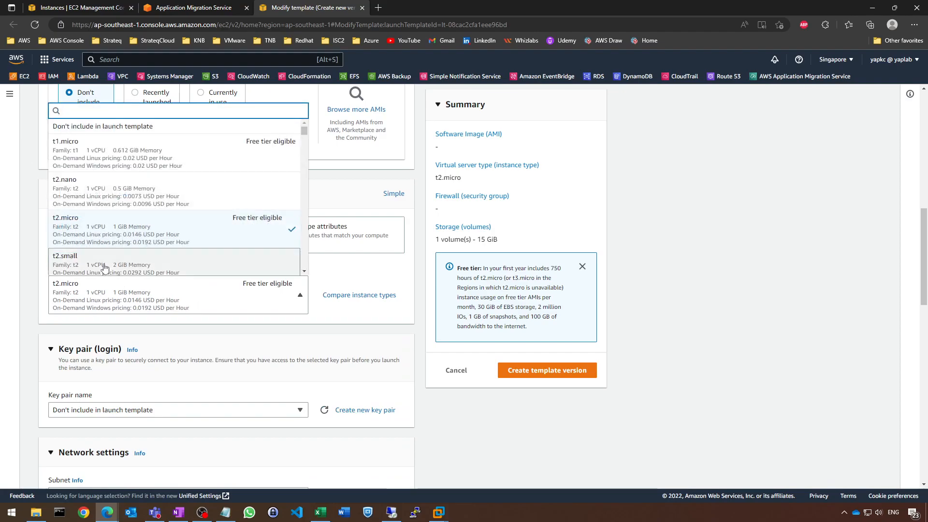
{"action": "scroll", "coordinate": [104, 268], "scroll_direction": "down", "scroll_amount": 1}
{"action": "scroll", "coordinate": [121, 254], "scroll_direction": "up", "scroll_amount": 1}
{"action": "scroll", "coordinate": [128, 248], "scroll_direction": "down", "scroll_amount": 3}
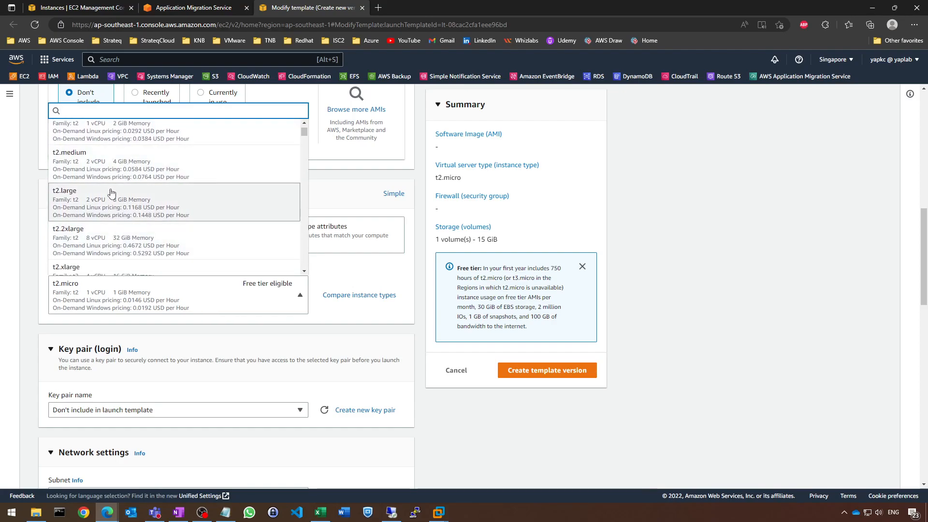
{"action": "scroll", "coordinate": [206, 216], "scroll_direction": "up", "scroll_amount": 1}
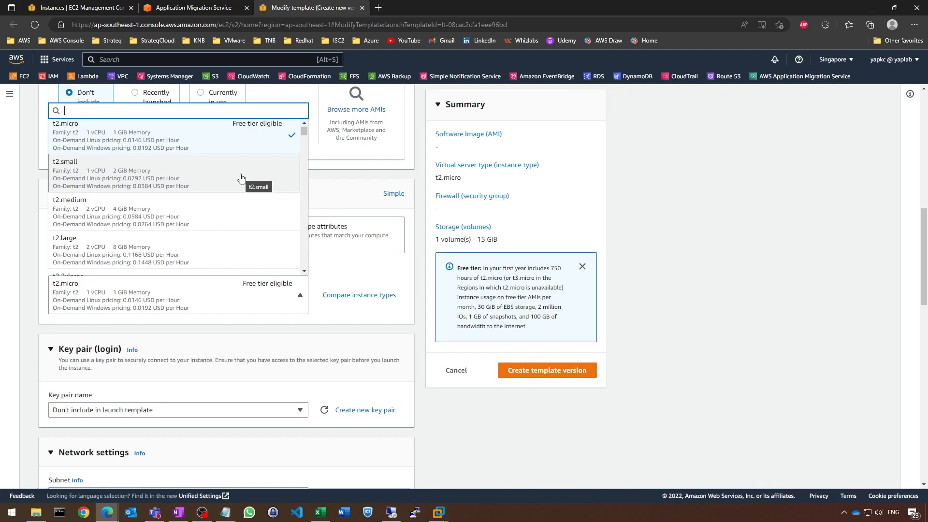
{"action": "left_click", "coordinate": [190, 166]}
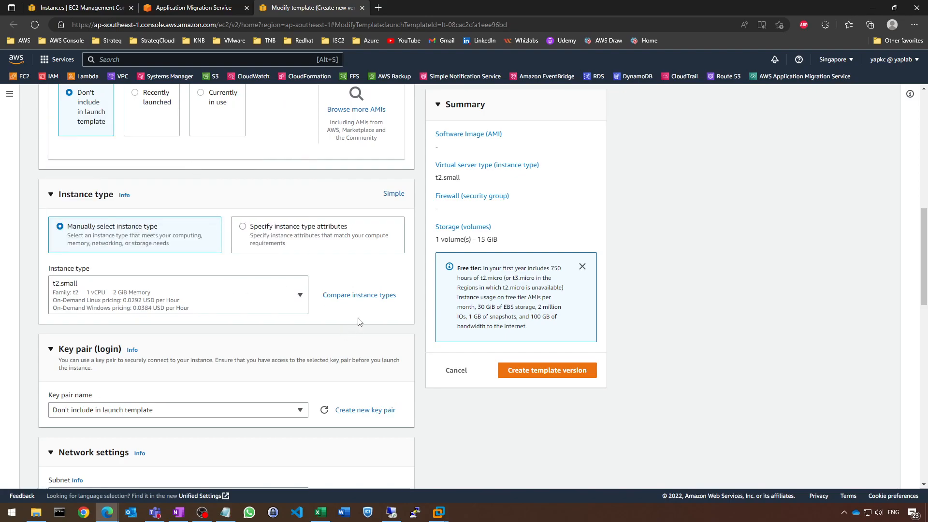
Choose YapLabPEM as the key pair for the launch template
{"action": "scroll", "coordinate": [167, 304], "scroll_direction": "down", "scroll_amount": 3}
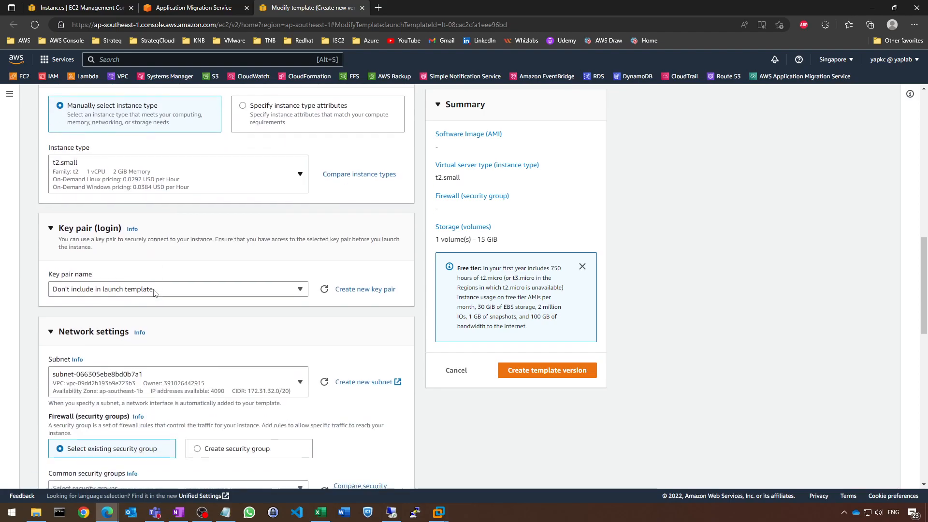
{"action": "left_click", "coordinate": [92, 288]}
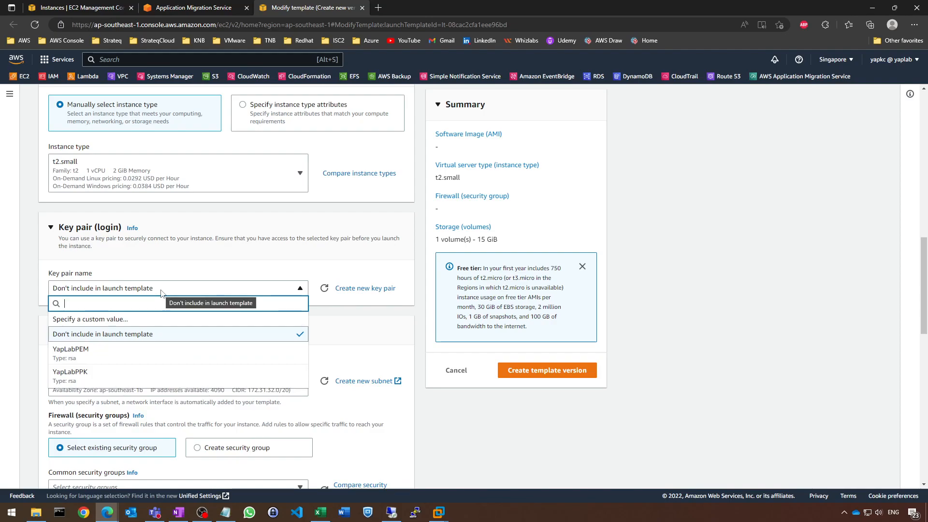
{"action": "left_click", "coordinate": [117, 353]}
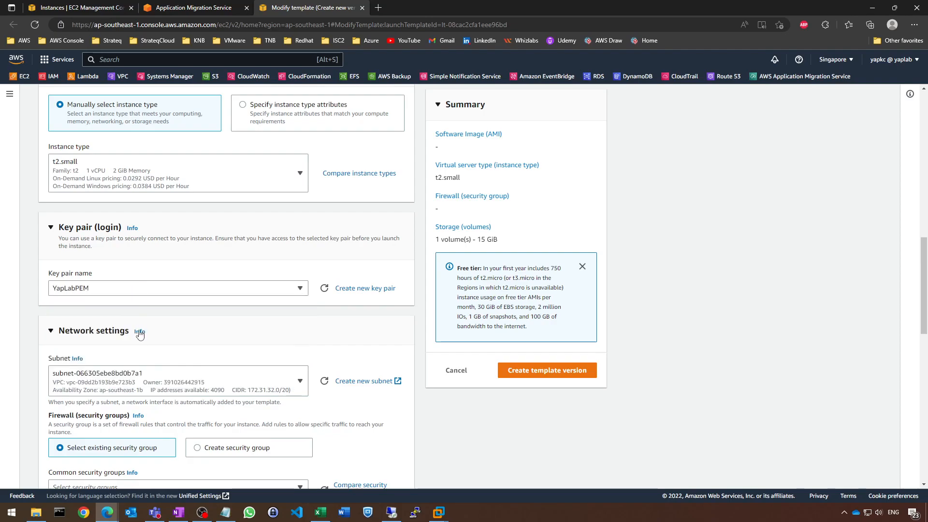
{"action": "left_click", "coordinate": [311, 326]}
{"action": "left_click", "coordinate": [207, 332]}
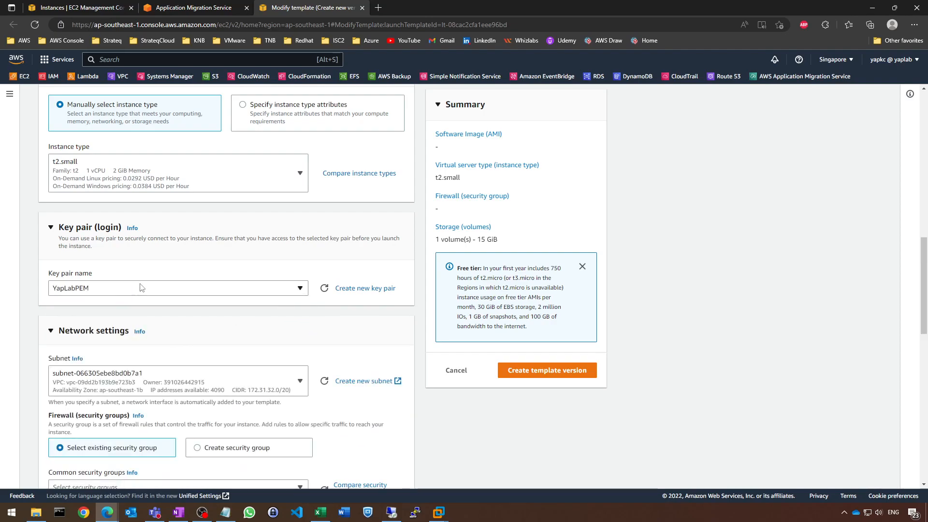
{"action": "scroll", "coordinate": [166, 259], "scroll_direction": "down", "scroll_amount": 2}
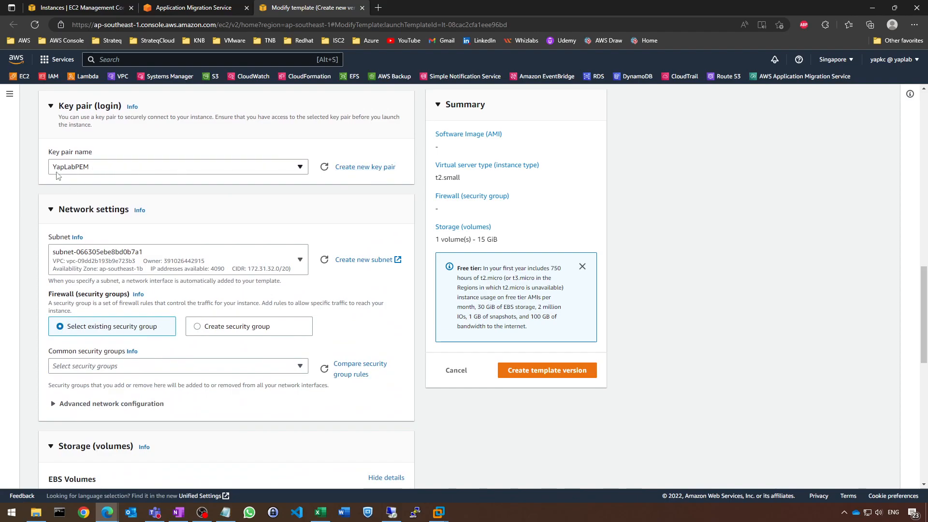
{"action": "left_click", "coordinate": [364, 167]}
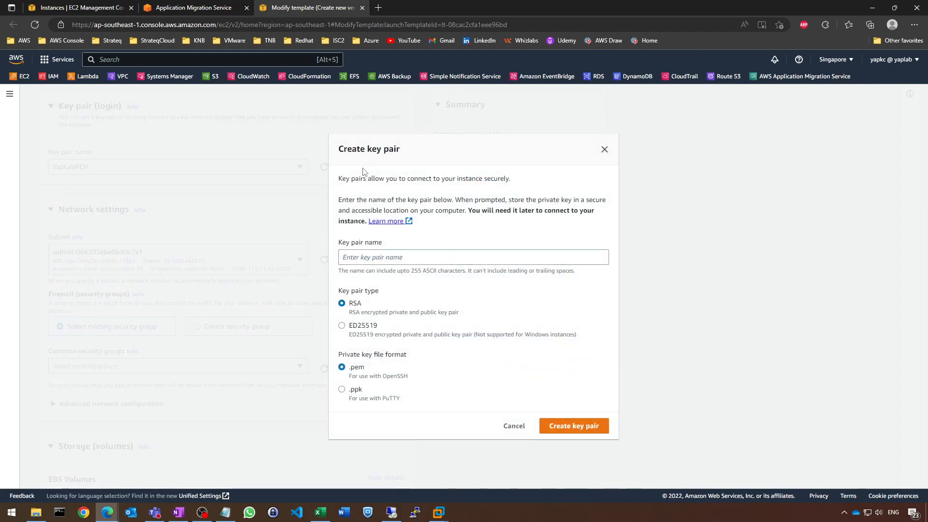
{"action": "left_click", "coordinate": [364, 260]}
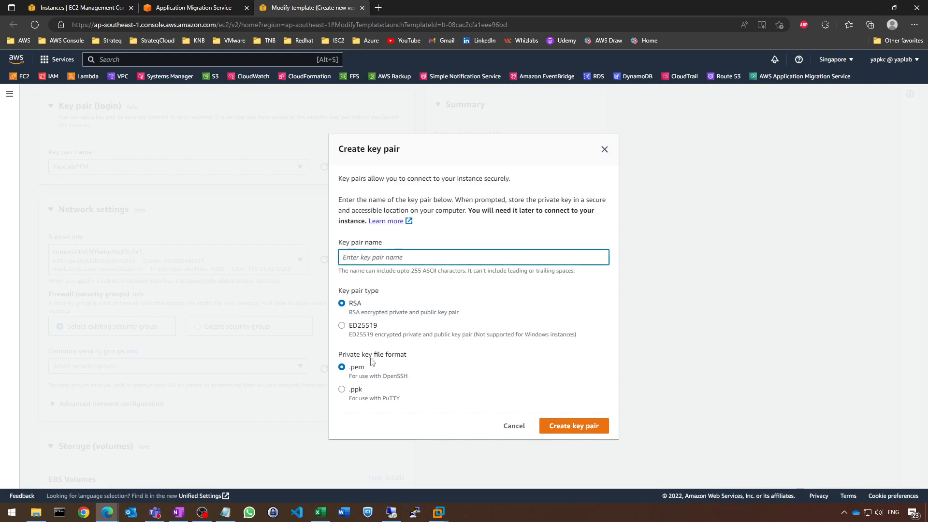
{"action": "type", "text": "dfgdfgdfgasd"}
{"action": "left_click", "coordinate": [508, 430]}
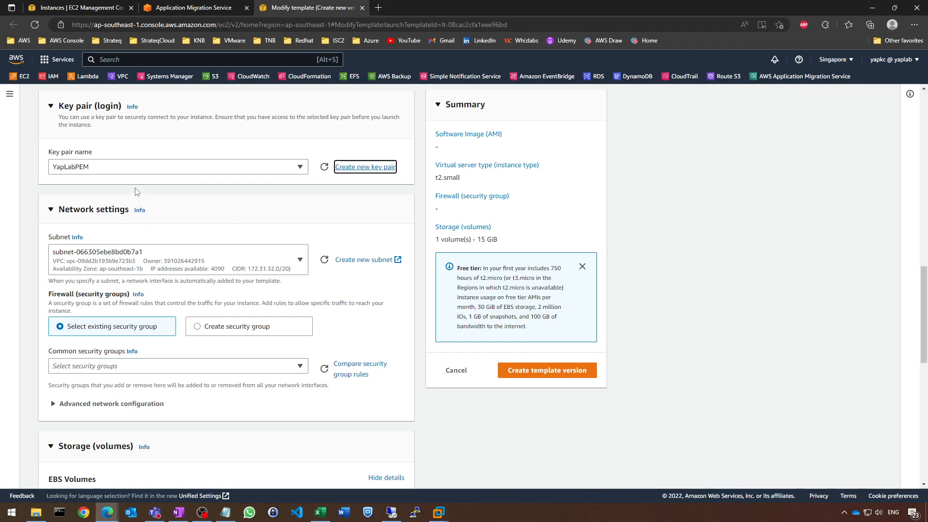
Assign the existing security group YapLab-AllTraffic in the template's network settings
{"action": "left_click", "coordinate": [239, 214]}
{"action": "left_click", "coordinate": [239, 214]}
{"action": "scroll", "coordinate": [144, 237], "scroll_direction": "down", "scroll_amount": 1}
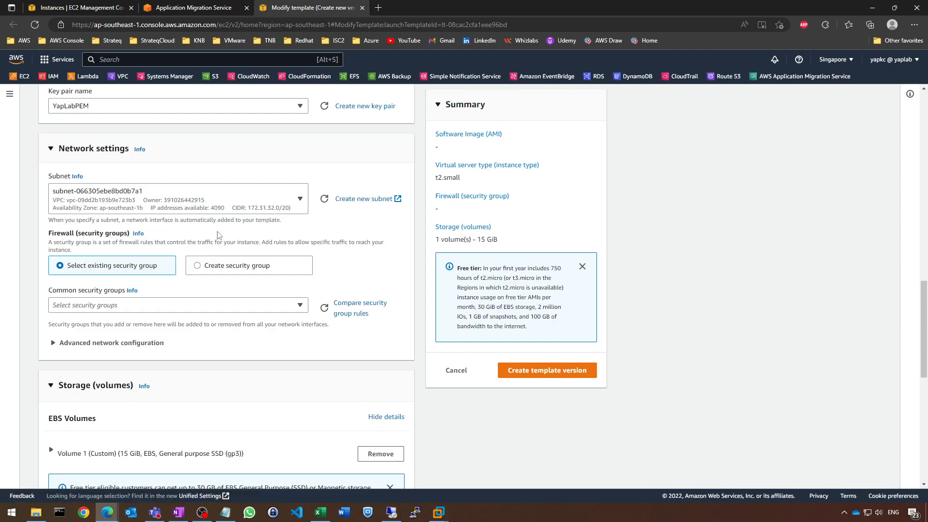
{"action": "scroll", "coordinate": [213, 236], "scroll_direction": "down", "scroll_amount": 1}
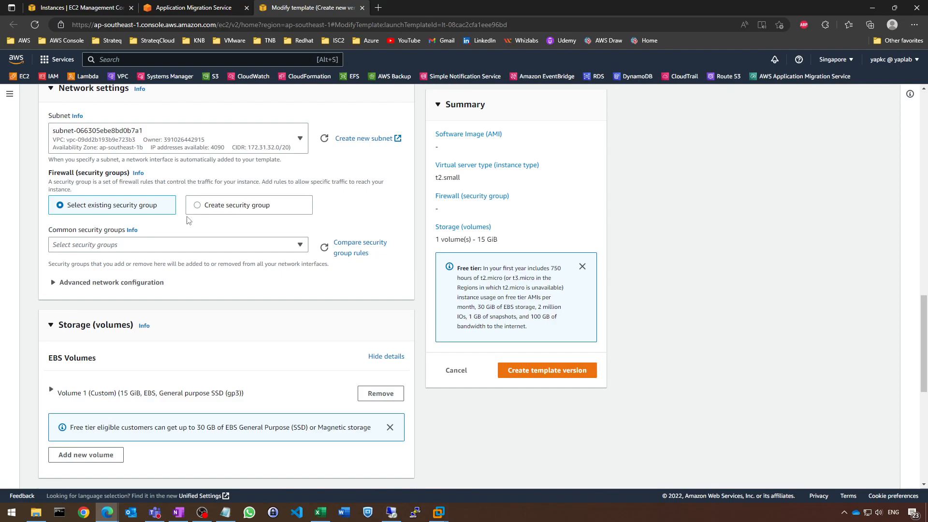
{"action": "left_click", "coordinate": [179, 245]}
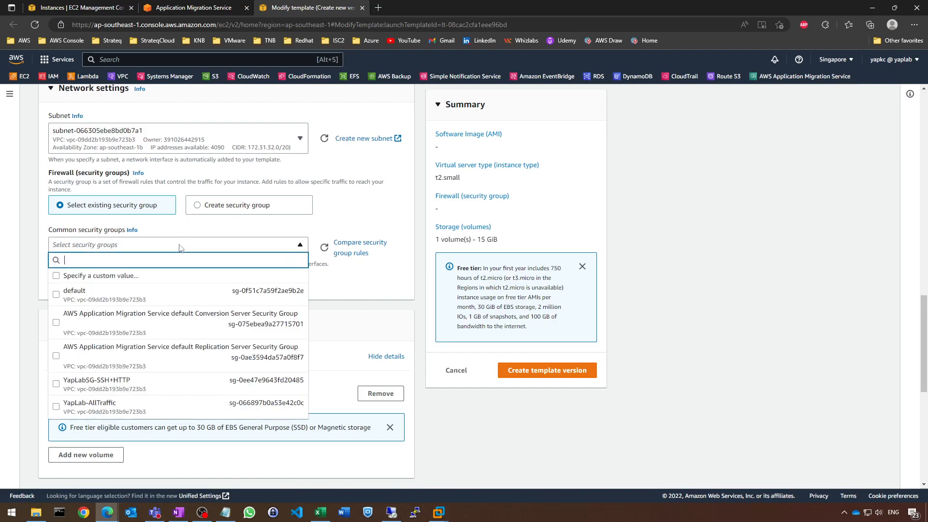
{"action": "left_click", "coordinate": [180, 245]}
{"action": "left_click", "coordinate": [177, 247]}
{"action": "left_click", "coordinate": [130, 411]}
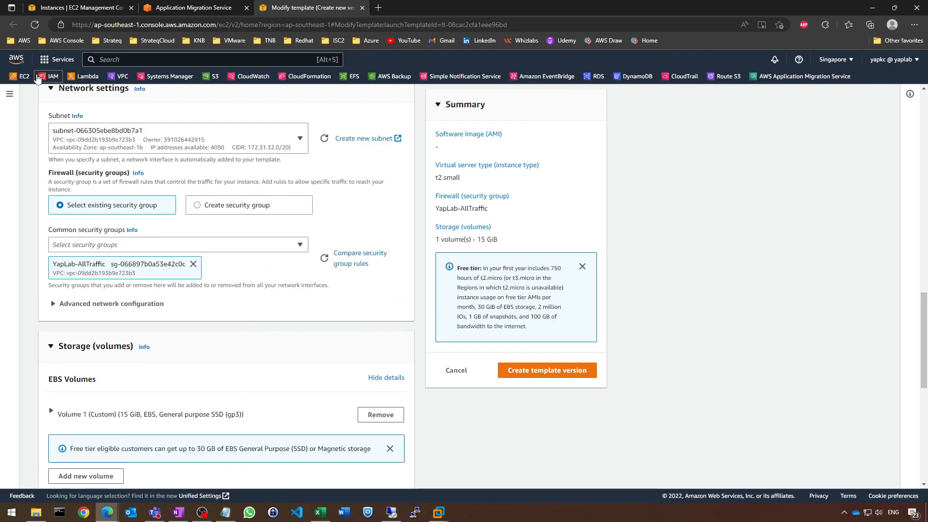
Look up the region's security groups in a separate EC2 console tab and return to the template, closing that tab
{"action": "right_click", "coordinate": [25, 76]}
{"action": "left_click", "coordinate": [52, 86]}
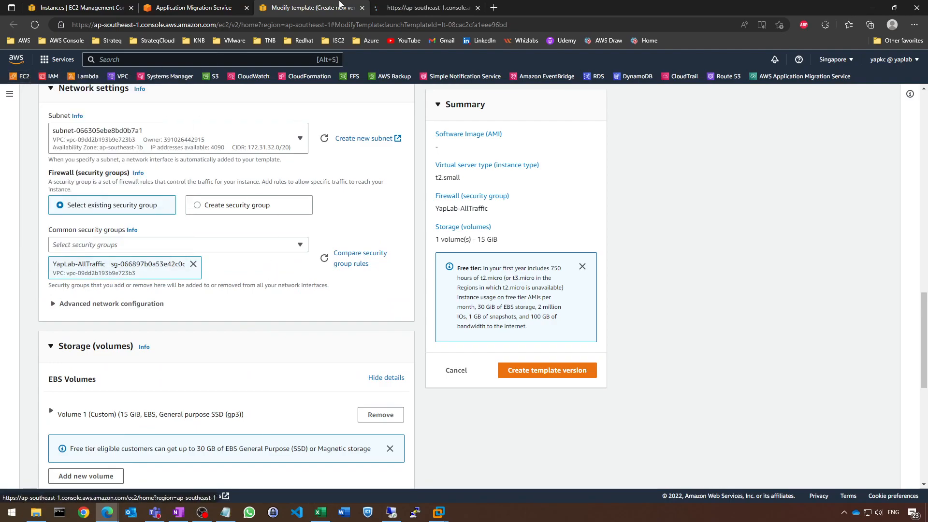
{"action": "left_click", "coordinate": [425, 7]}
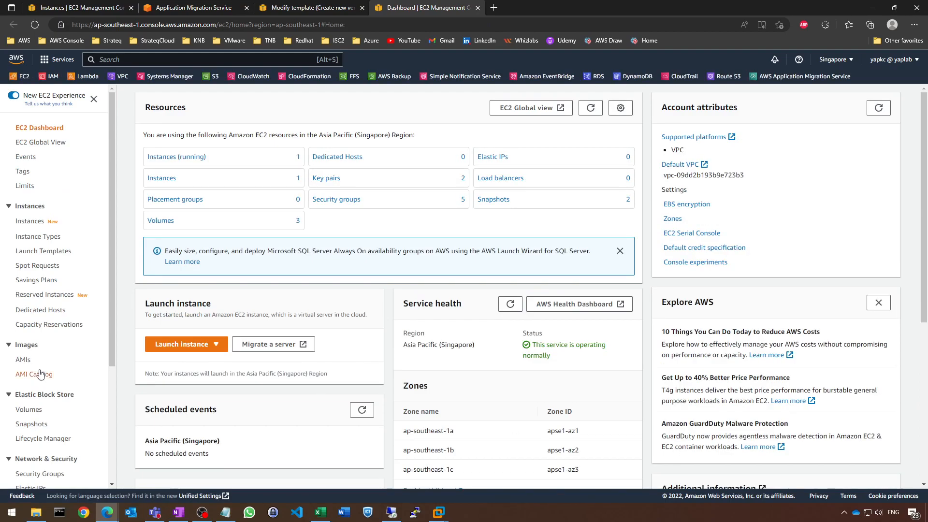
{"action": "scroll", "coordinate": [34, 338], "scroll_direction": "down", "scroll_amount": 4}
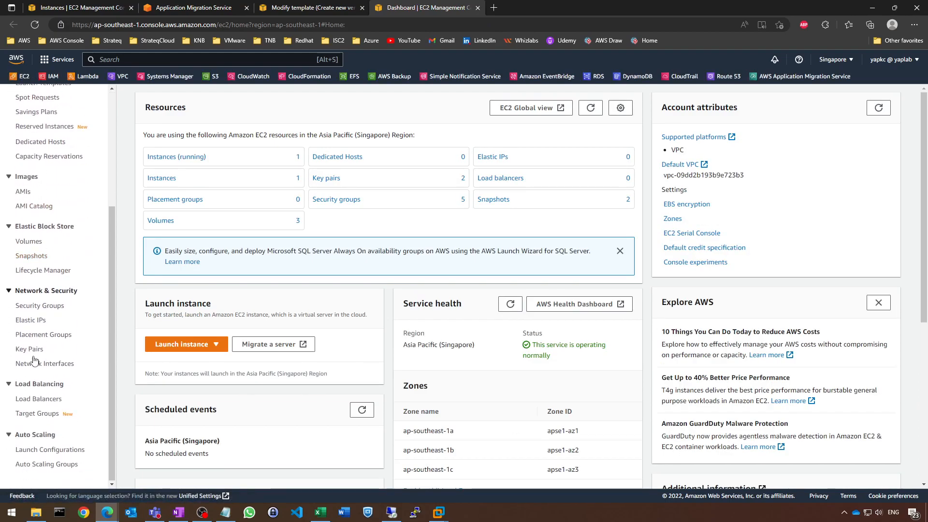
{"action": "left_click", "coordinate": [40, 306]}
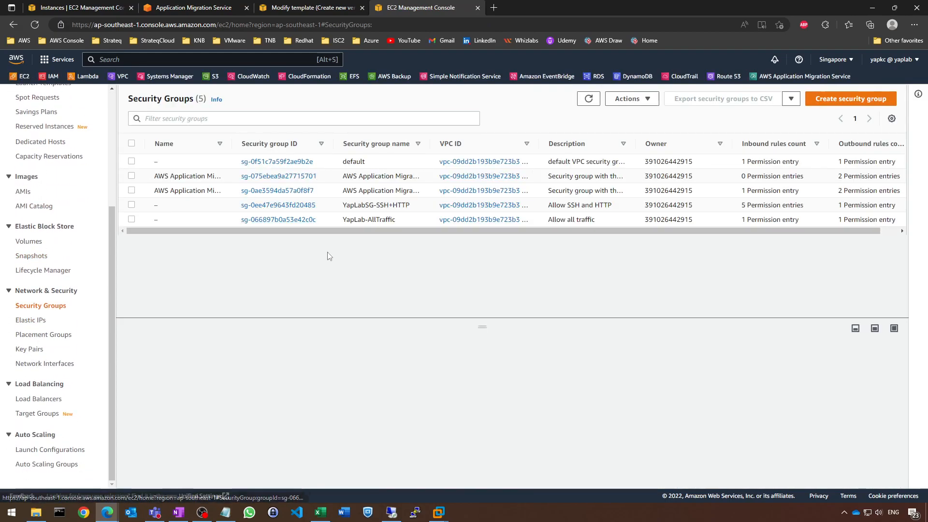
{"action": "left_click_drag", "start_coordinate": [407, 228], "coordinate": [302, 245]}
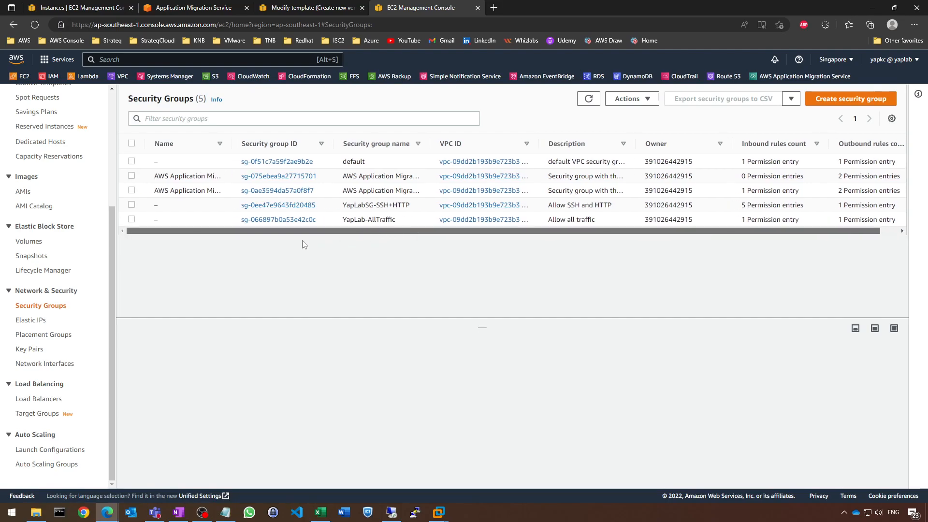
{"action": "left_click", "coordinate": [321, 10]}
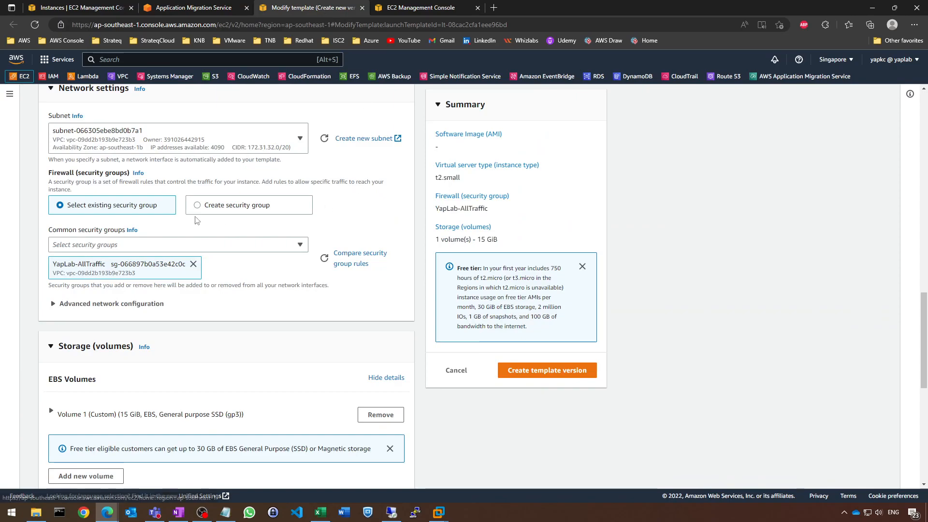
{"action": "left_click", "coordinate": [477, 8]}
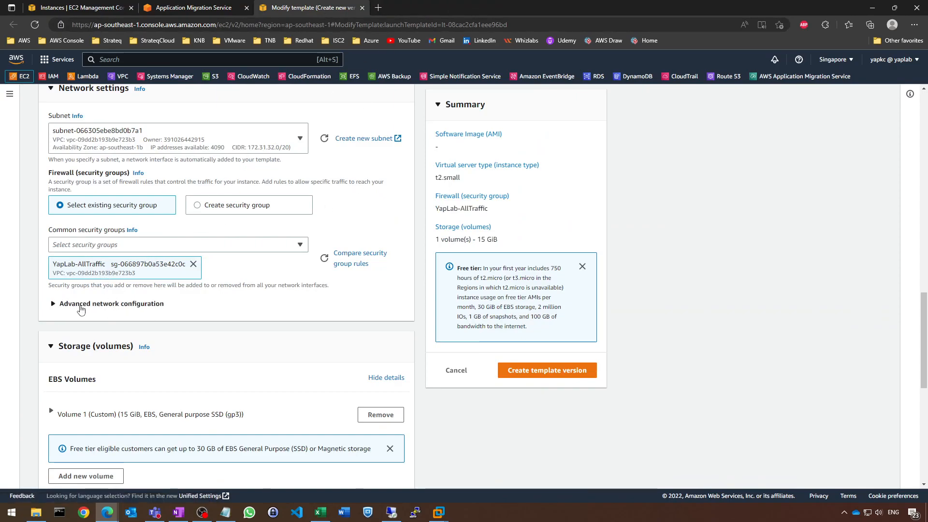
Enable auto-assign public IP for network interface 1 in the advanced network configuration
{"action": "left_click", "coordinate": [86, 305]}
{"action": "scroll", "coordinate": [87, 304], "scroll_direction": "down", "scroll_amount": 2}
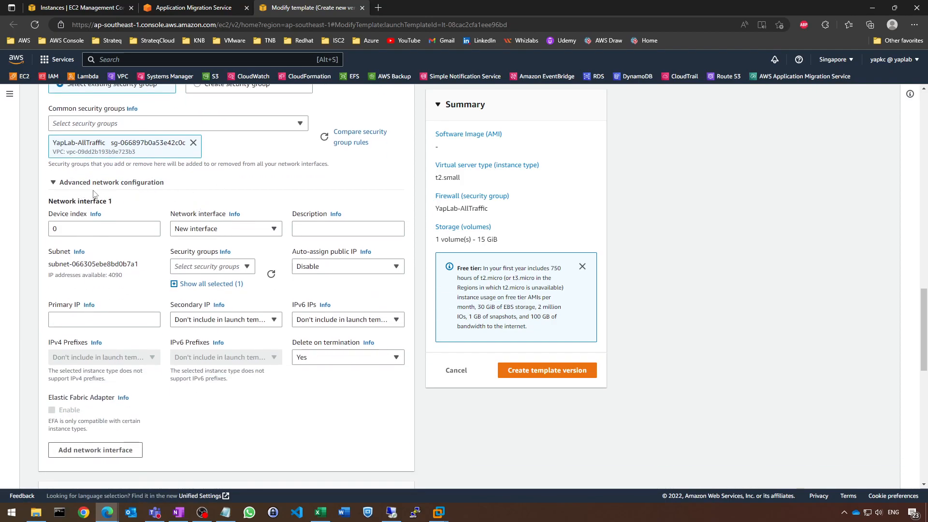
{"action": "left_click", "coordinate": [348, 271]}
{"action": "left_click", "coordinate": [347, 298]}
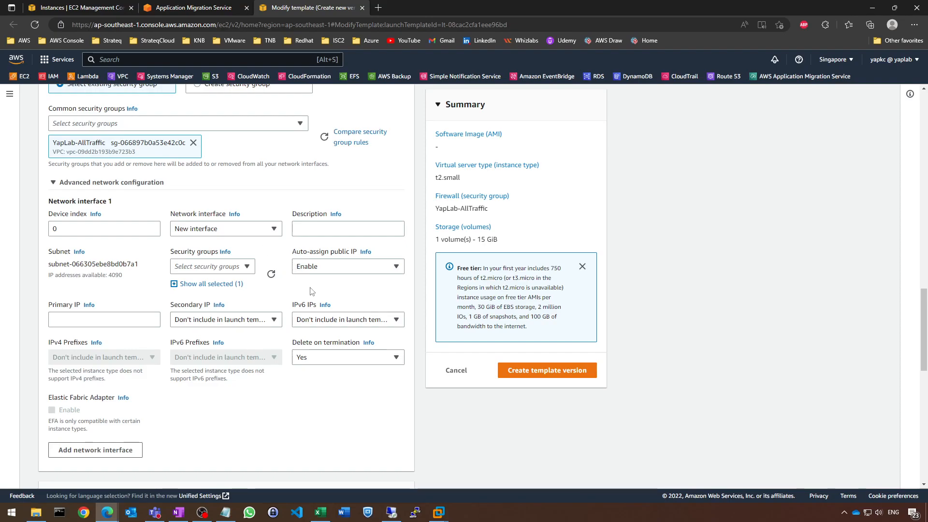
Review the template's storage volumes and resource tags
{"action": "scroll", "coordinate": [306, 288], "scroll_direction": "down", "scroll_amount": 6}
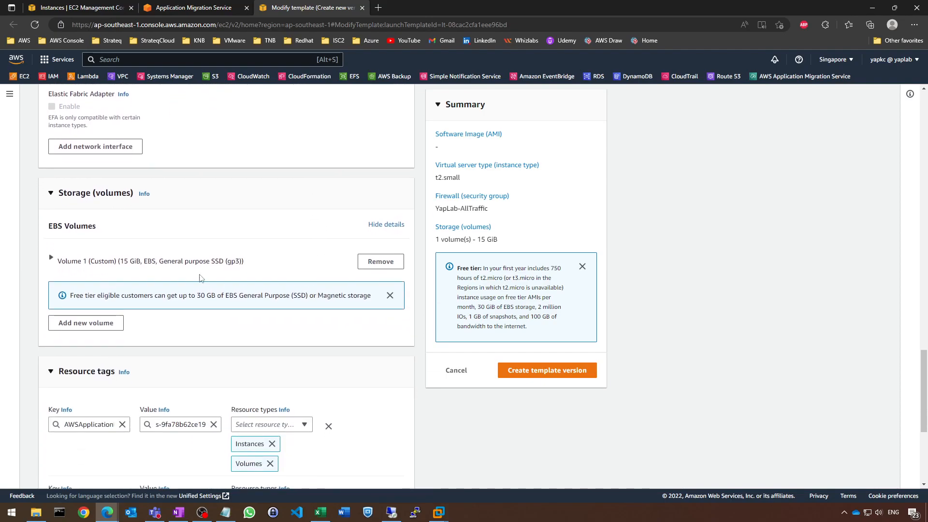
{"action": "scroll", "coordinate": [244, 275], "scroll_direction": "down", "scroll_amount": 2}
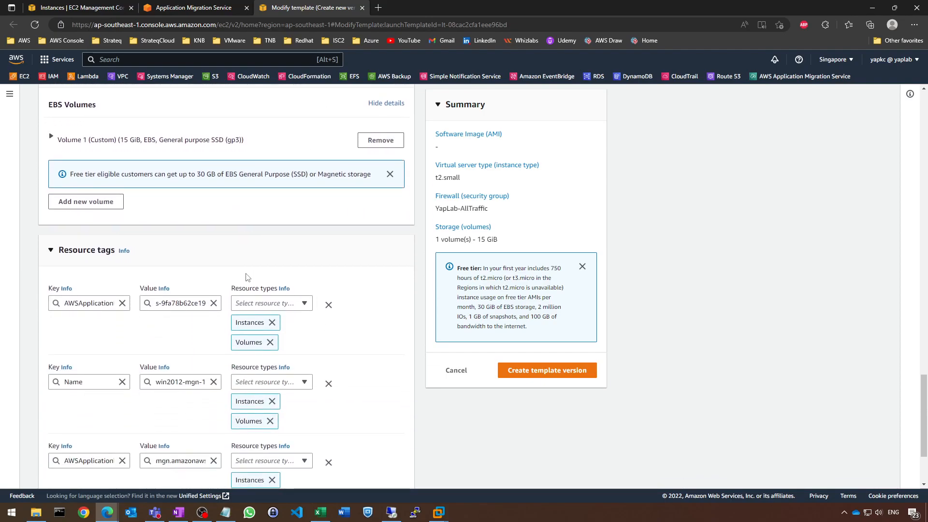
{"action": "scroll", "coordinate": [247, 276], "scroll_direction": "down", "scroll_amount": 2}
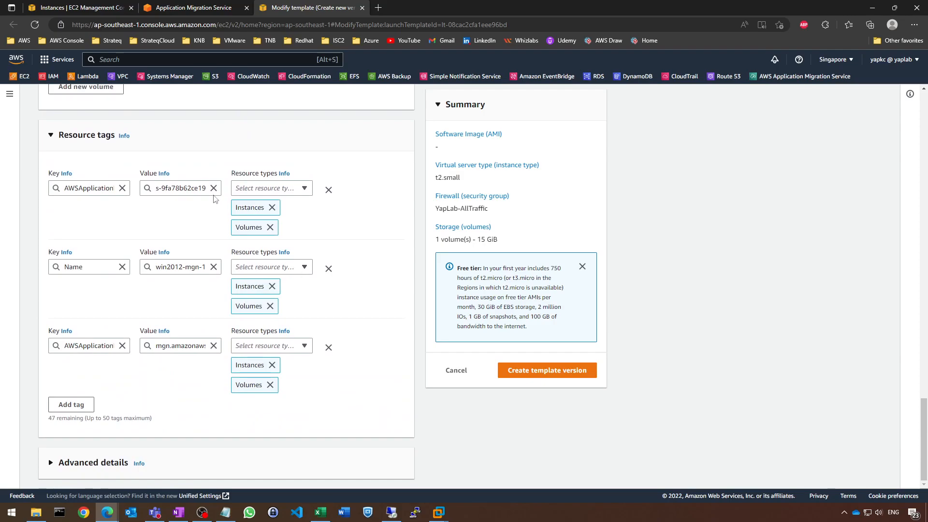
Recheck the modified launch template's settings and create the new template version
{"action": "scroll", "coordinate": [367, 292], "scroll_direction": "up", "scroll_amount": 20}
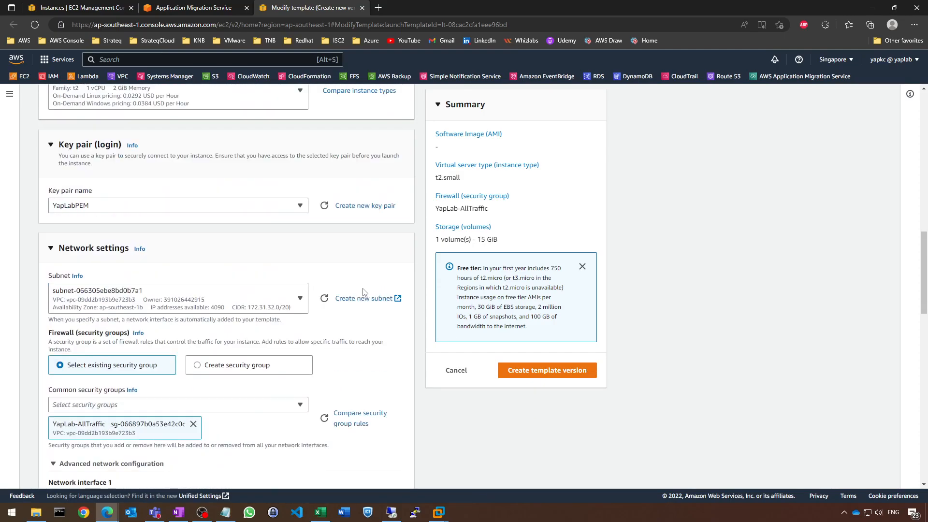
{"action": "scroll", "coordinate": [91, 291], "scroll_direction": "down", "scroll_amount": 10}
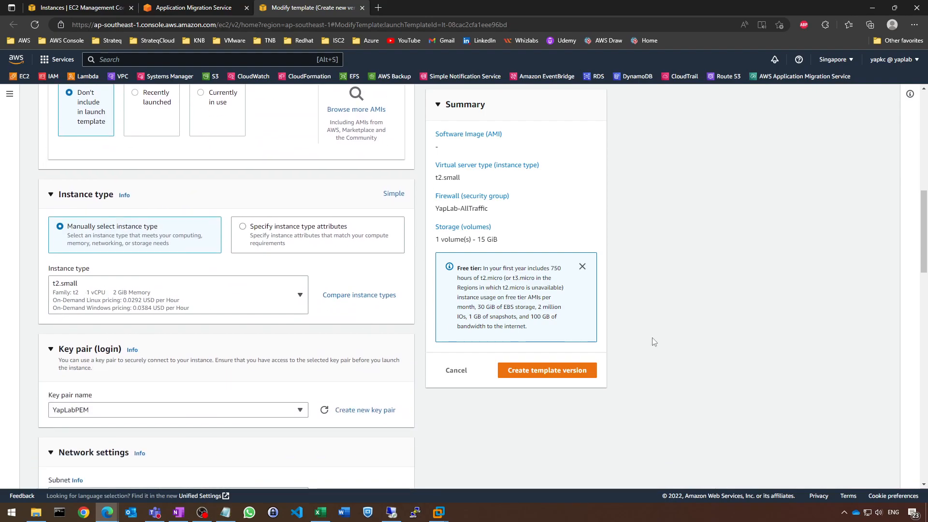
{"action": "left_click", "coordinate": [568, 382]}
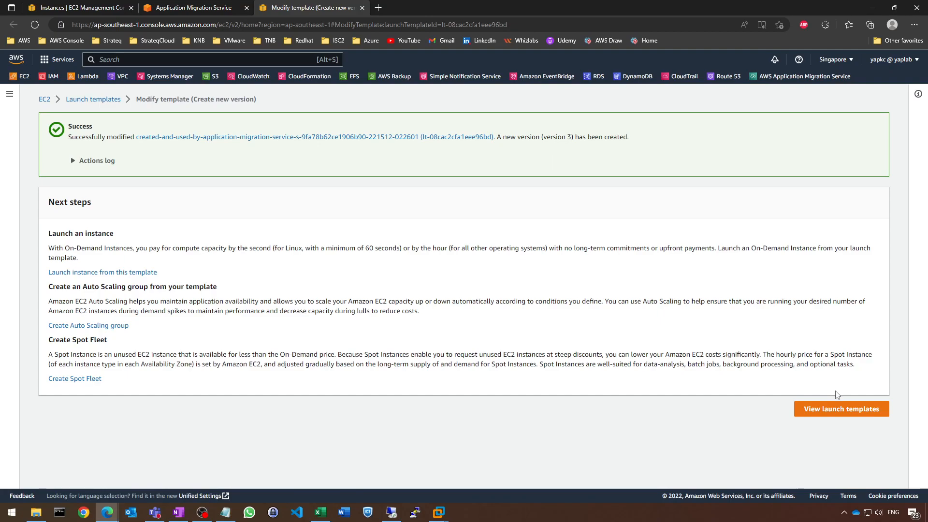
Open launch template lt-08cac2cfa1eee96bd from the launch templates list and display the details of its version 3
{"action": "left_click", "coordinate": [806, 410]}
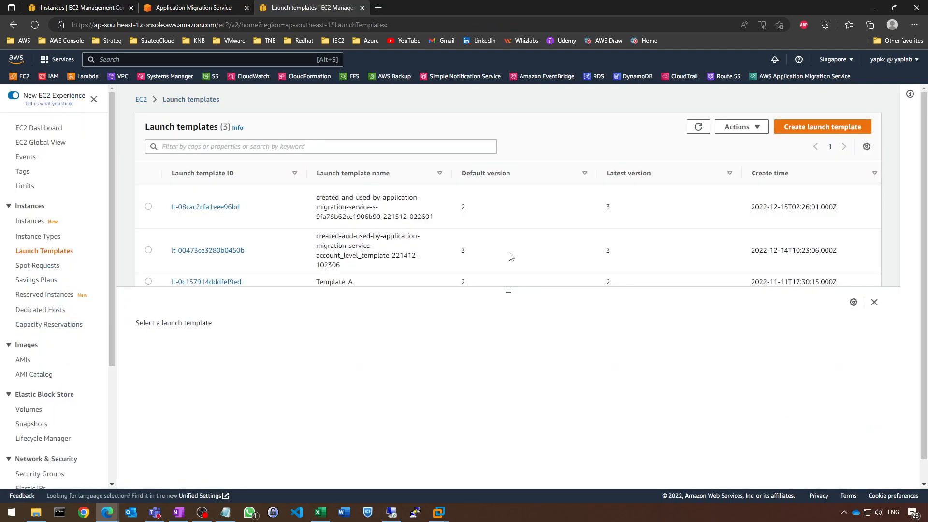
{"action": "scroll", "coordinate": [478, 200], "scroll_direction": "down", "scroll_amount": 1}
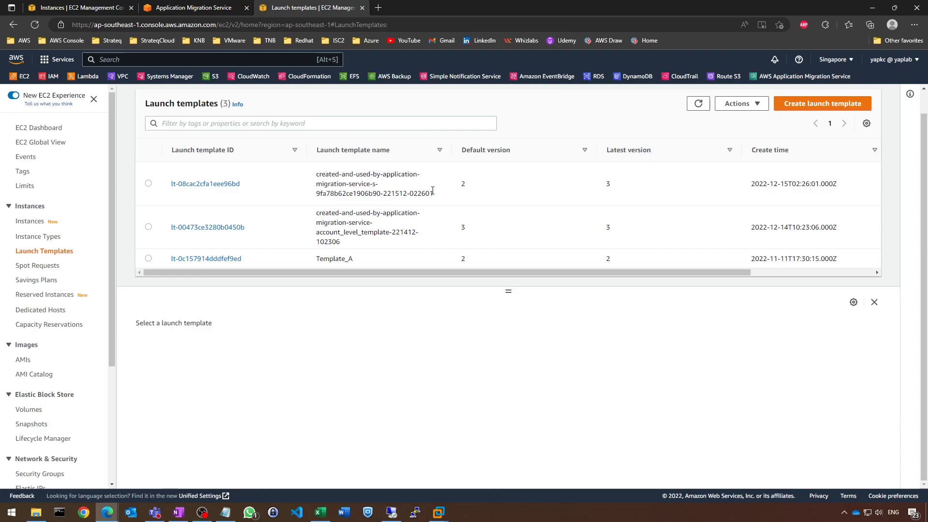
{"action": "left_click_drag", "start_coordinate": [432, 192], "coordinate": [342, 170]}
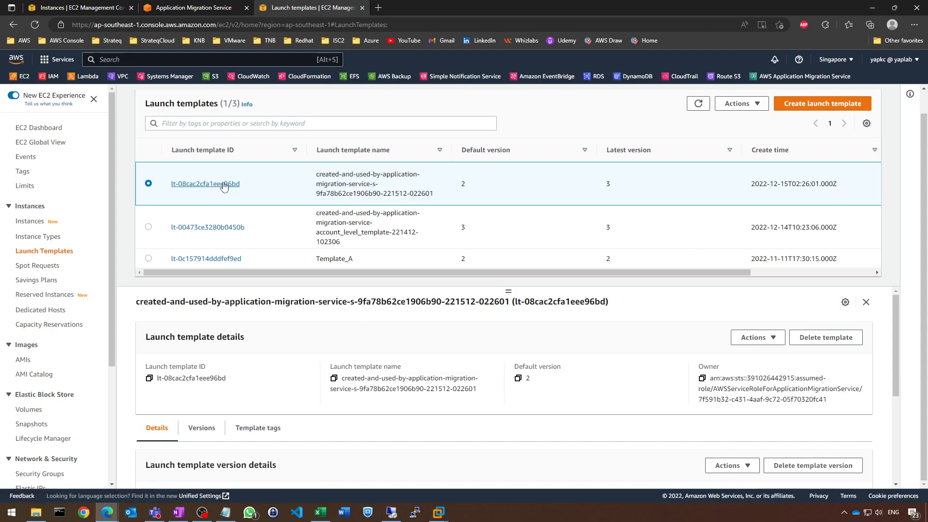
{"action": "left_click", "coordinate": [226, 183]}
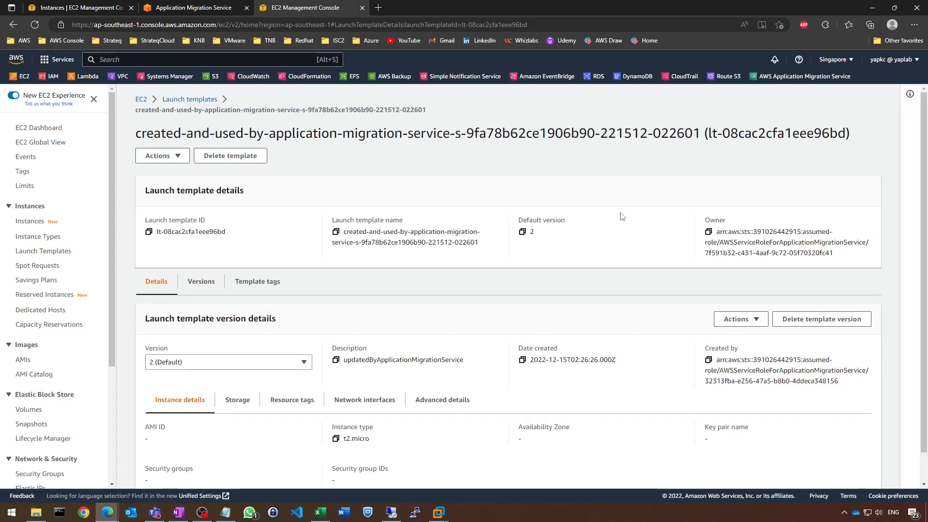
{"action": "scroll", "coordinate": [450, 208], "scroll_direction": "down", "scroll_amount": 1}
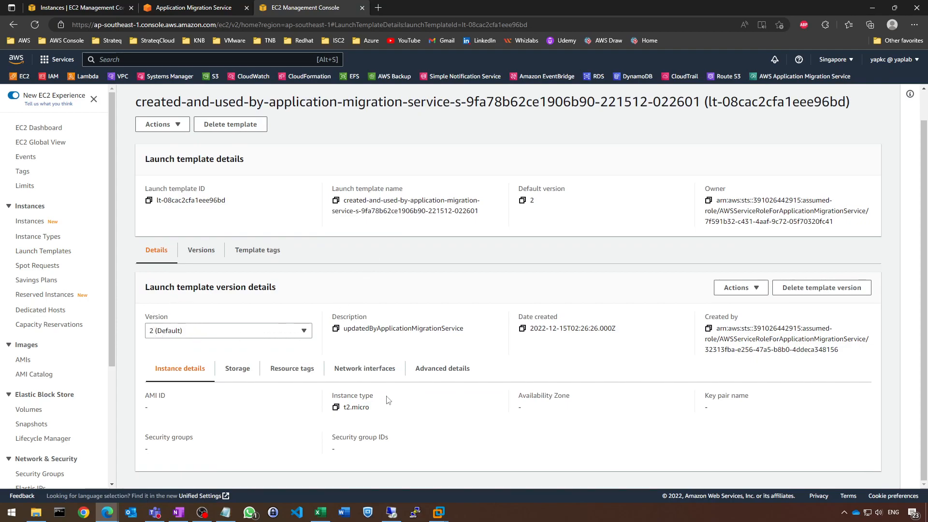
{"action": "left_click", "coordinate": [279, 331]}
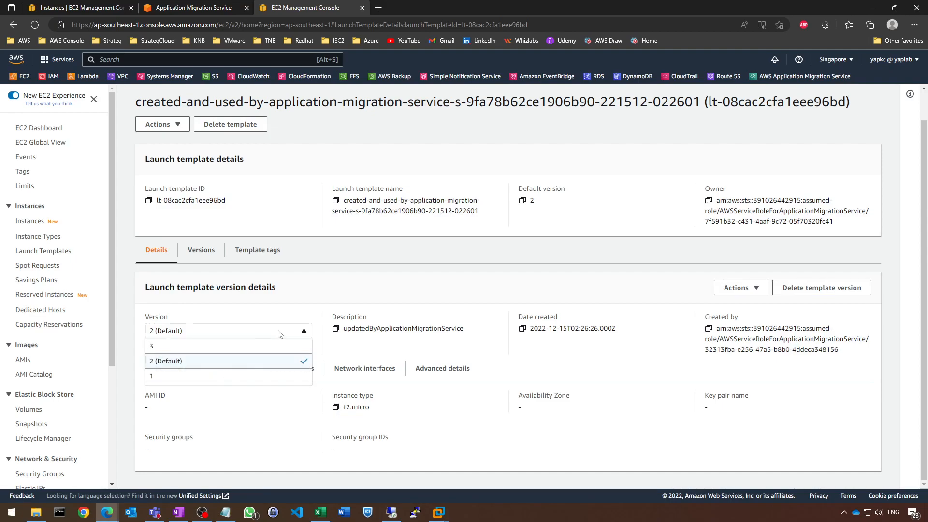
{"action": "left_click", "coordinate": [238, 348]}
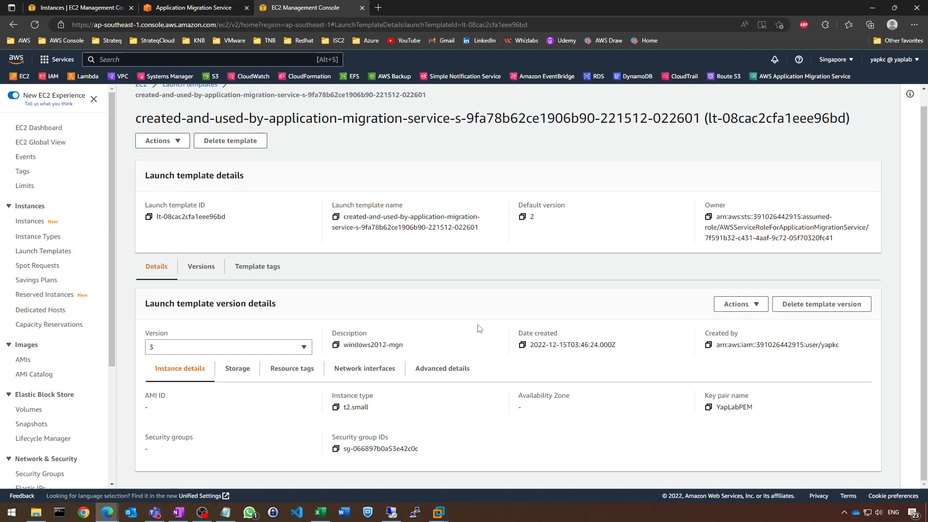
Set version 3 (windows2012-mgn) as the launch template's default version
{"action": "scroll", "coordinate": [479, 328], "scroll_direction": "up", "scroll_amount": 1}
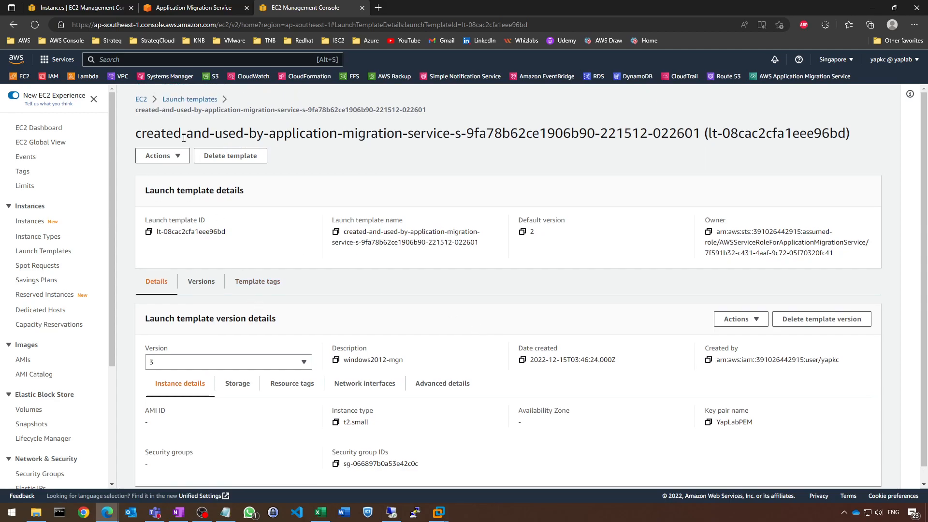
{"action": "left_click", "coordinate": [159, 161]}
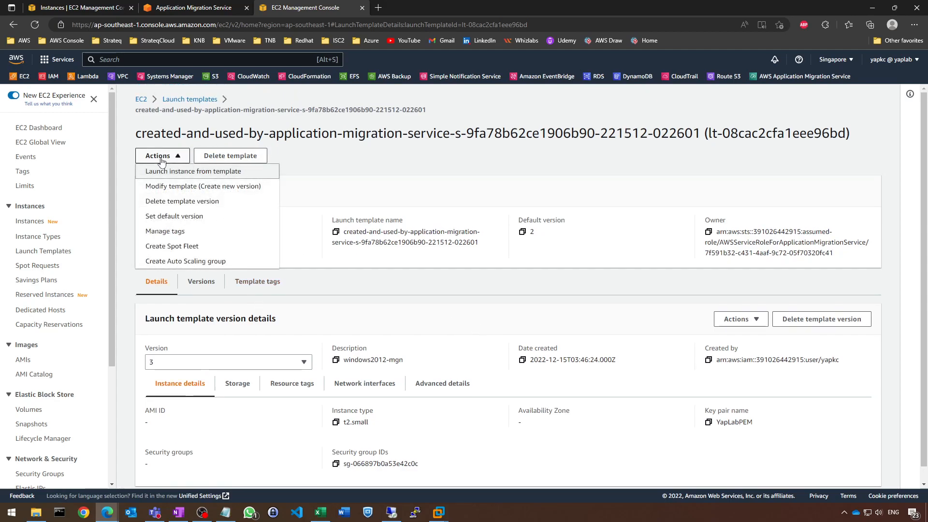
{"action": "left_click", "coordinate": [207, 216]}
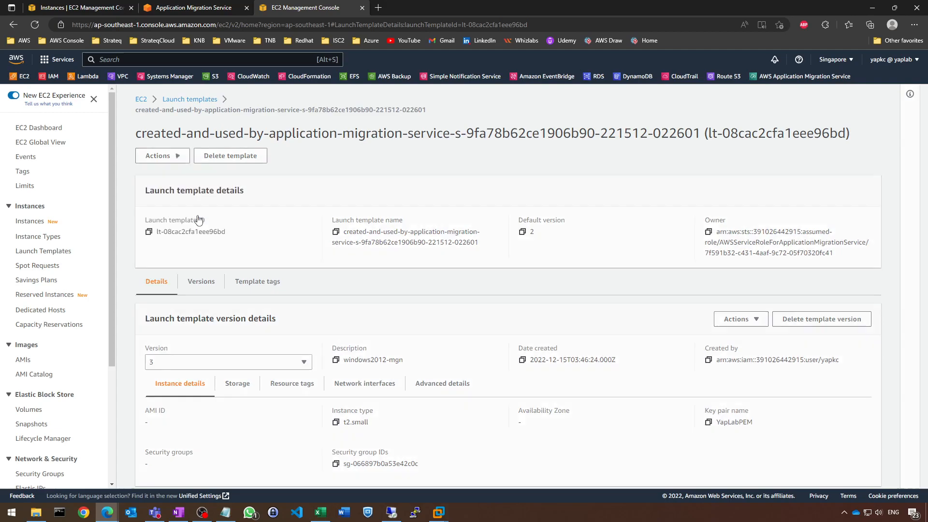
{"action": "left_click", "coordinate": [478, 320]}
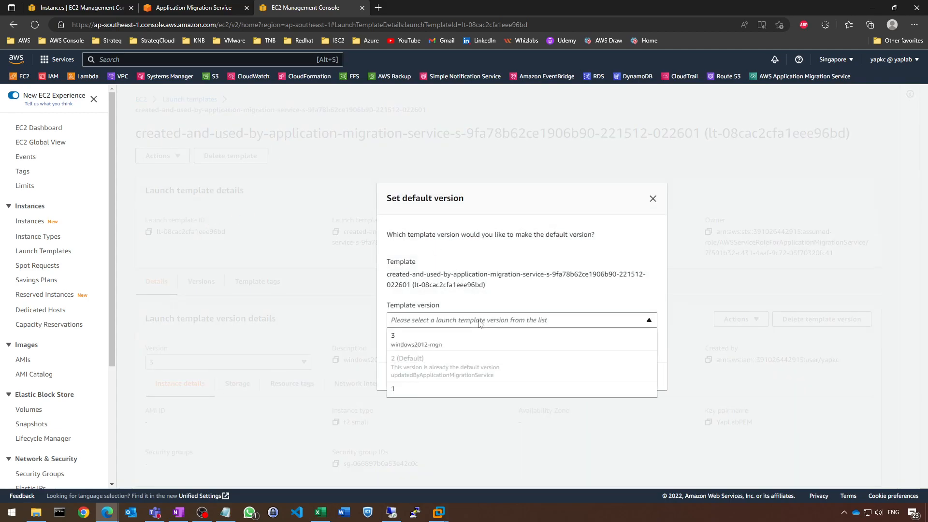
{"action": "left_click", "coordinate": [441, 341]}
{"action": "left_click", "coordinate": [593, 379]}
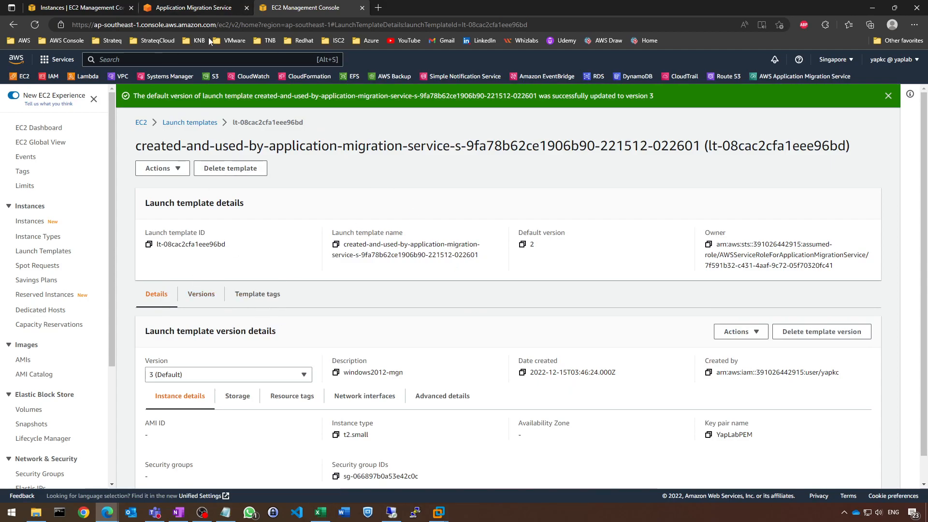
Return to Application Migration Service and reload win2012-mgn-1 from the source servers list to show its launch settings
{"action": "left_click", "coordinate": [206, 4]}
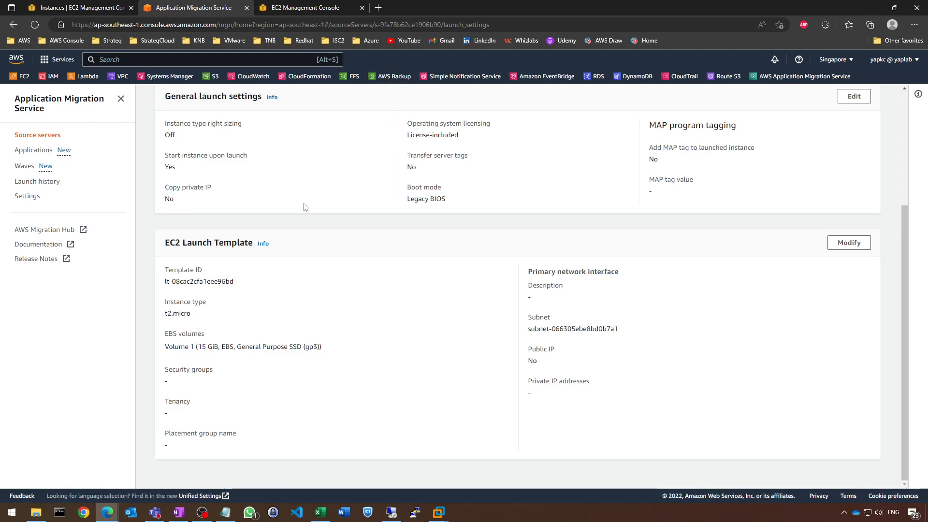
{"action": "scroll", "coordinate": [305, 207], "scroll_direction": "up", "scroll_amount": 4}
{"action": "left_click", "coordinate": [198, 224]}
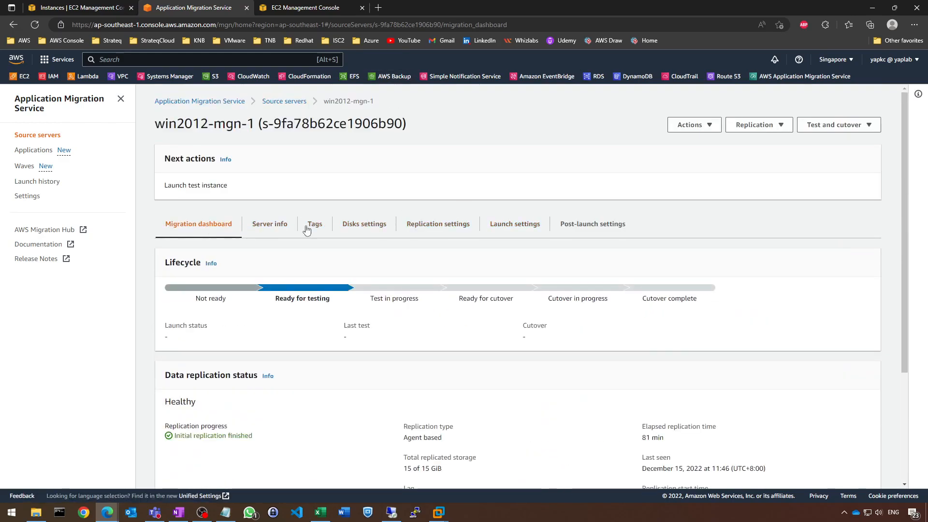
{"action": "left_click", "coordinate": [38, 135]}
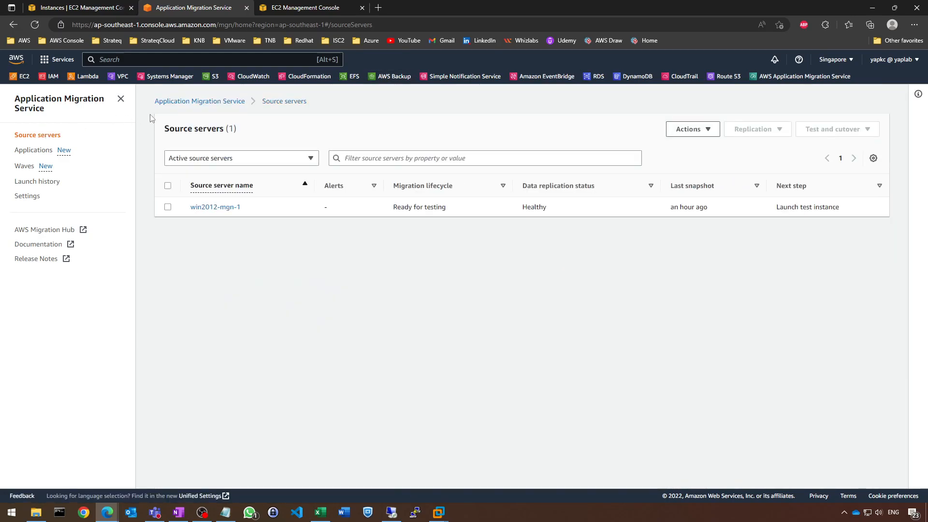
{"action": "left_click", "coordinate": [216, 208]}
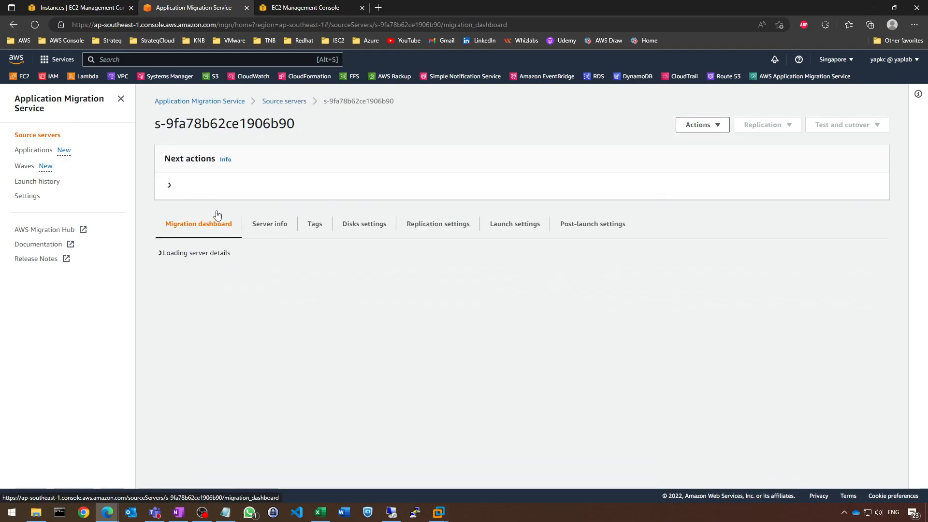
{"action": "left_click", "coordinate": [515, 224]}
{"action": "scroll", "coordinate": [478, 198], "scroll_direction": "down", "scroll_amount": 4}
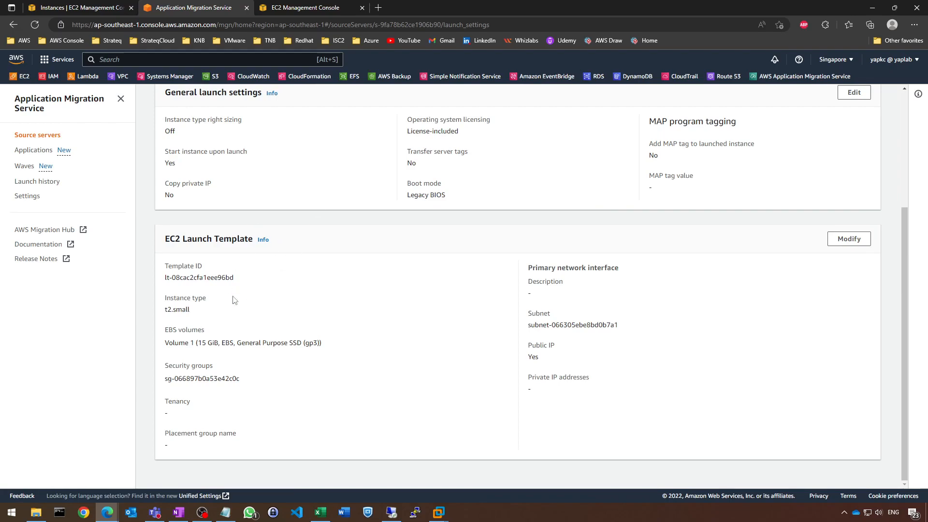
Review the instance type, security group and public IP in win2012-mgn-1's EC2 launch template along with the general launch settings
{"action": "left_click_drag", "start_coordinate": [196, 311], "coordinate": [156, 309]}
{"action": "left_click", "coordinate": [314, 300]}
{"action": "scroll", "coordinate": [382, 285], "scroll_direction": "up", "scroll_amount": 4}
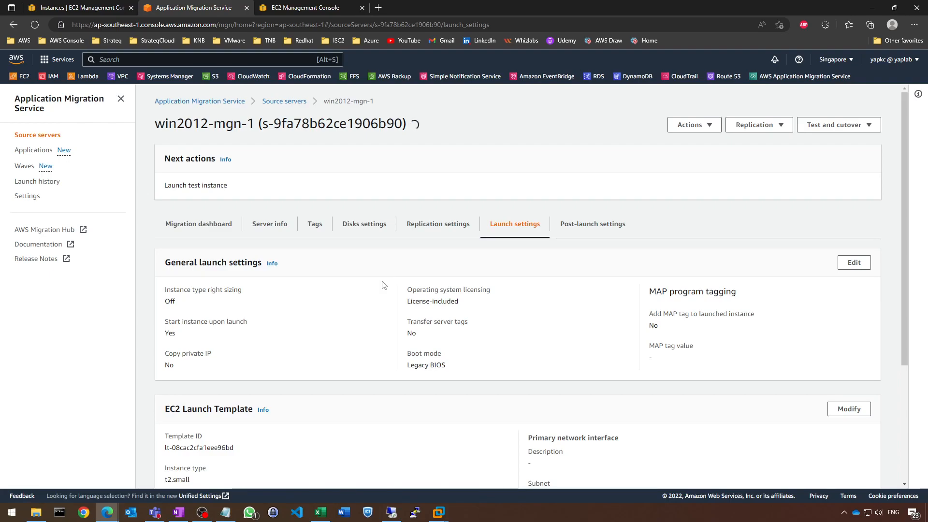
{"action": "scroll", "coordinate": [382, 286], "scroll_direction": "down", "scroll_amount": 4}
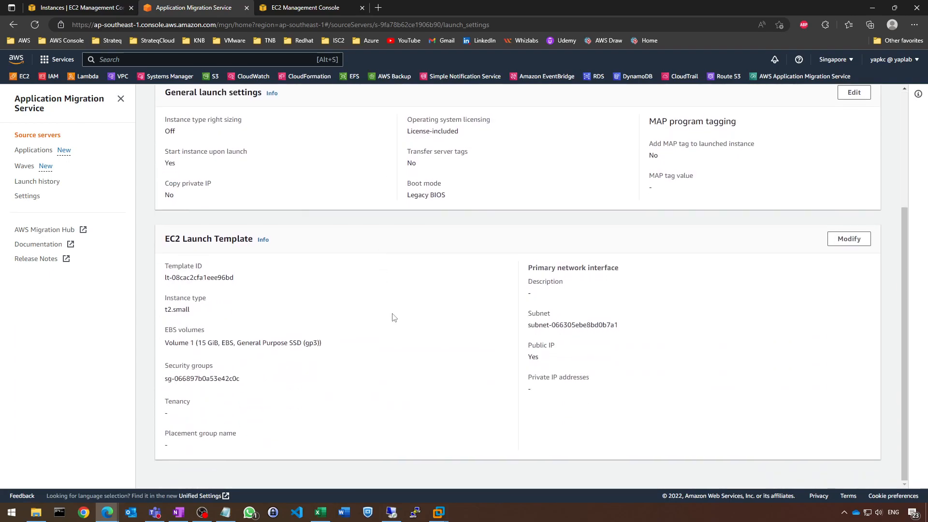
{"action": "scroll", "coordinate": [374, 276], "scroll_direction": "up", "scroll_amount": 4}
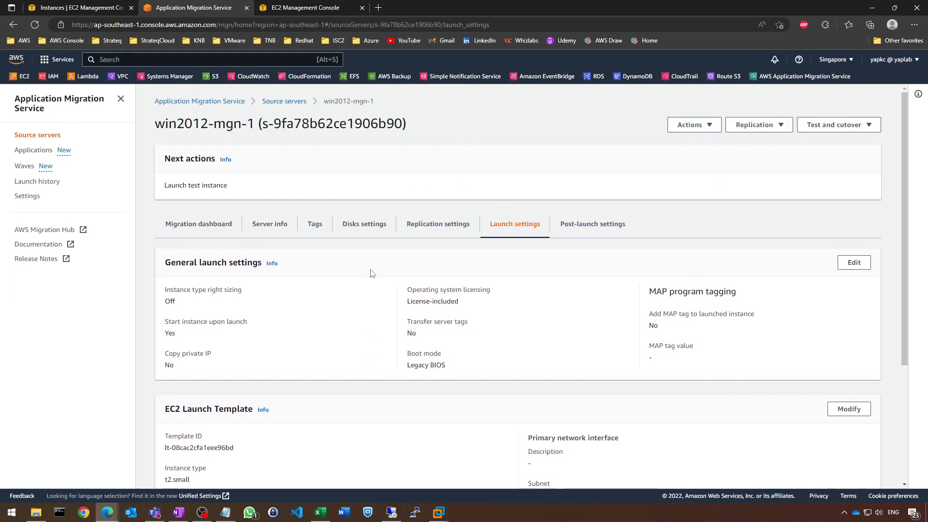
{"action": "scroll", "coordinate": [416, 271], "scroll_direction": "down", "scroll_amount": 4}
{"action": "scroll", "coordinate": [417, 271], "scroll_direction": "down", "scroll_amount": 1}
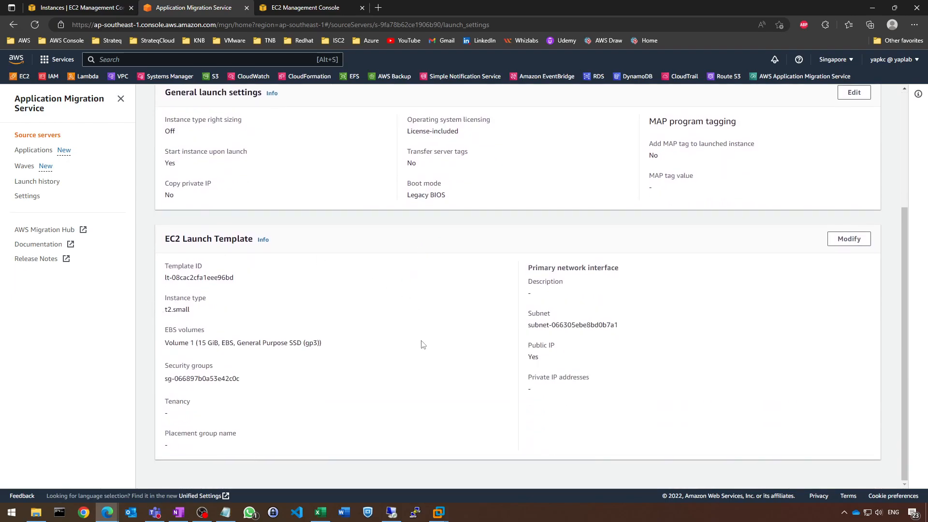
Switch to OneNote to study the Lab 3 migration workflow diagram and return to the migration console
{"action": "scroll", "coordinate": [305, 367], "scroll_direction": "up", "scroll_amount": 4}
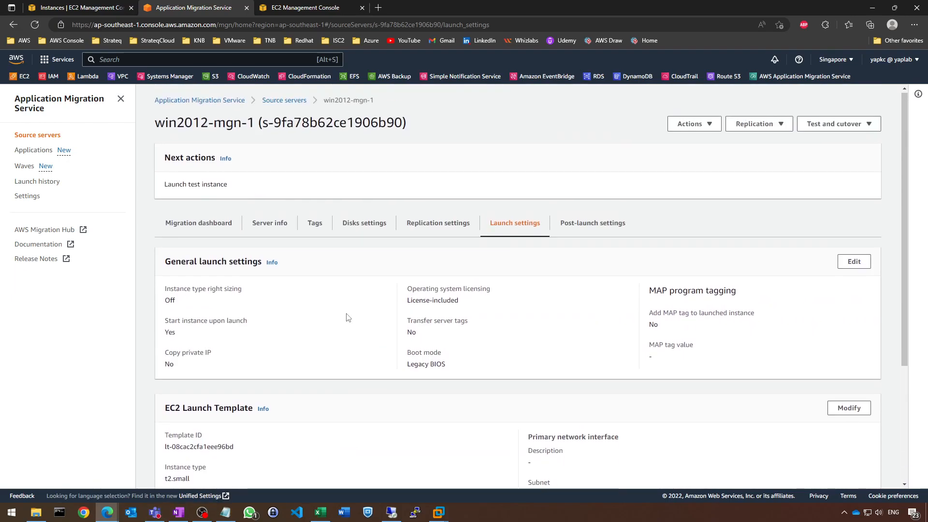
{"action": "left_click", "coordinate": [177, 513]}
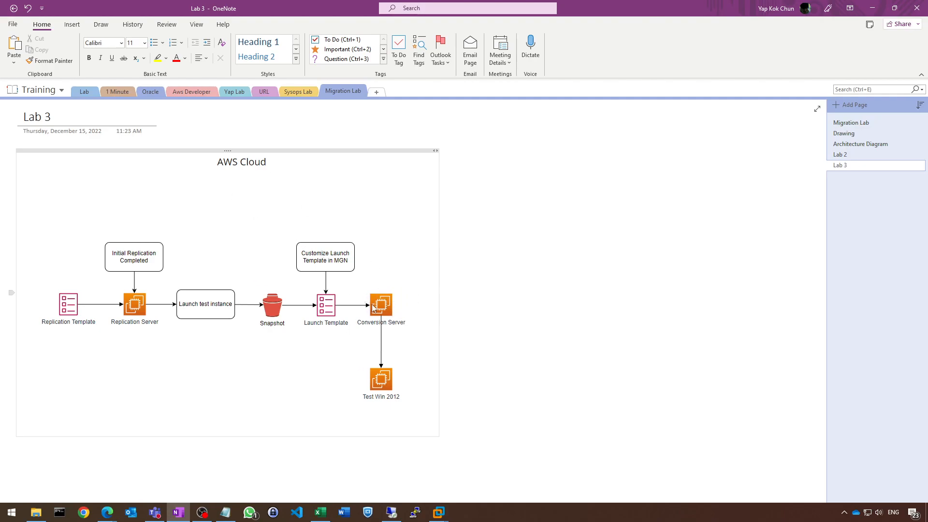
{"action": "left_click", "coordinate": [872, 9]}
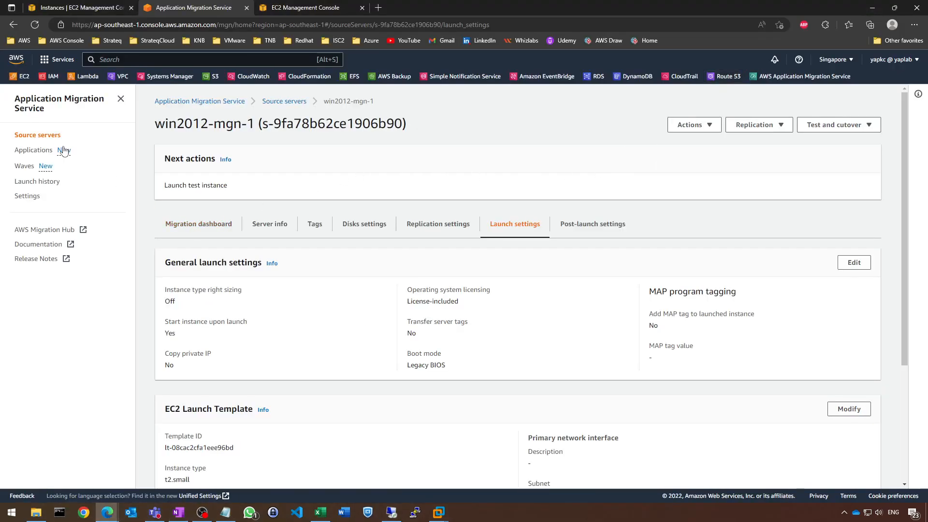
Launch the test instance for source server win2012-mgn-1 and open the job log of its launch job
{"action": "left_click", "coordinate": [42, 142]}
{"action": "left_click", "coordinate": [220, 208]}
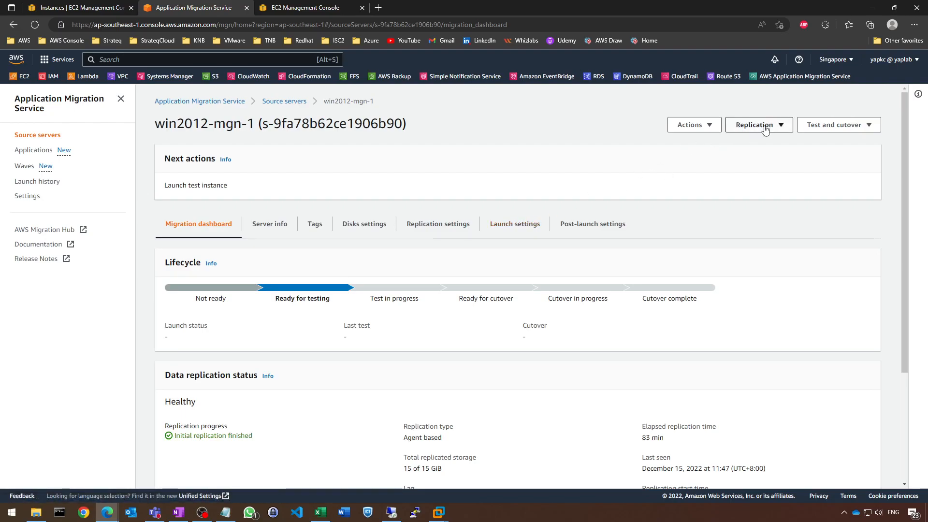
{"action": "left_click", "coordinate": [852, 131]}
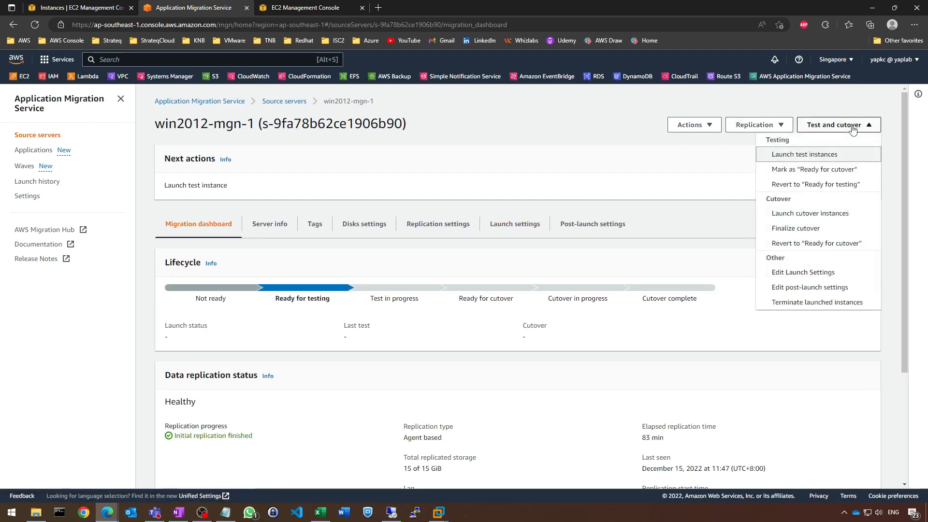
{"action": "left_click", "coordinate": [820, 160]}
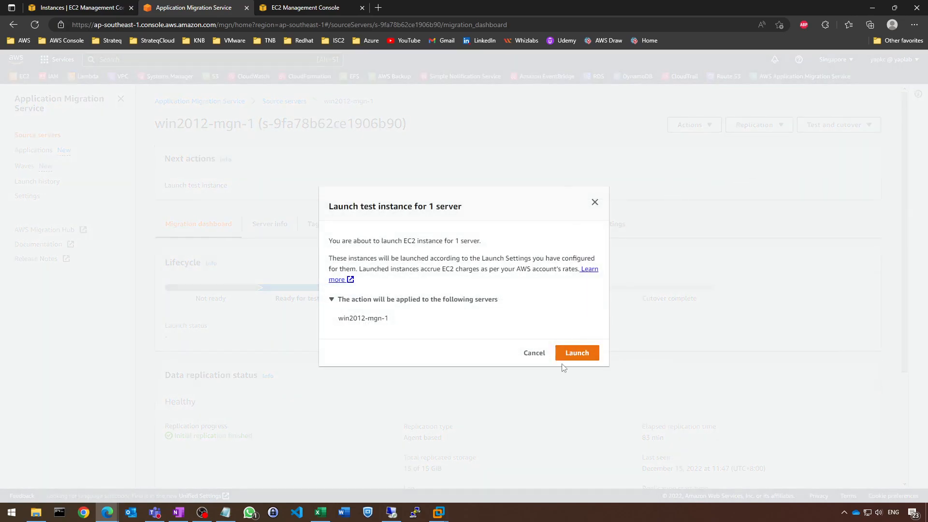
{"action": "left_click", "coordinate": [575, 354]}
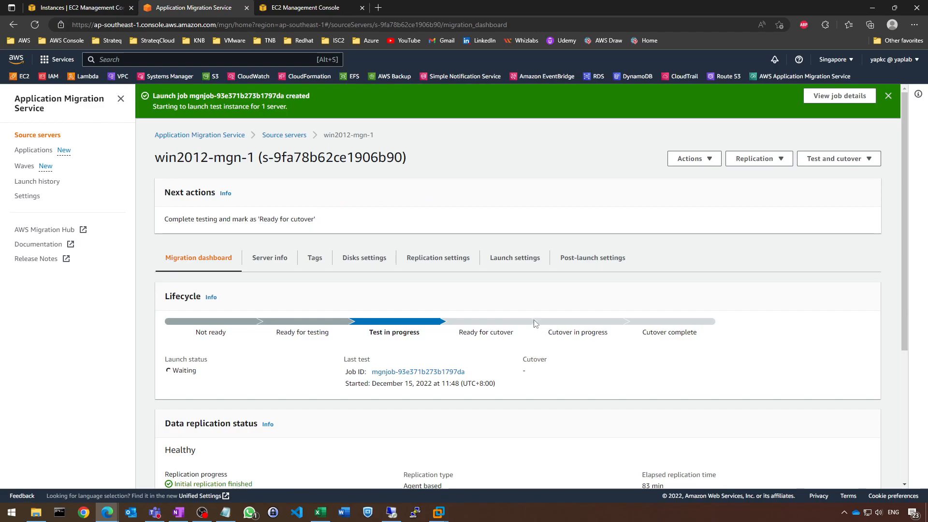
{"action": "left_click", "coordinate": [421, 370]}
{"action": "scroll", "coordinate": [383, 277], "scroll_direction": "down", "scroll_amount": 2}
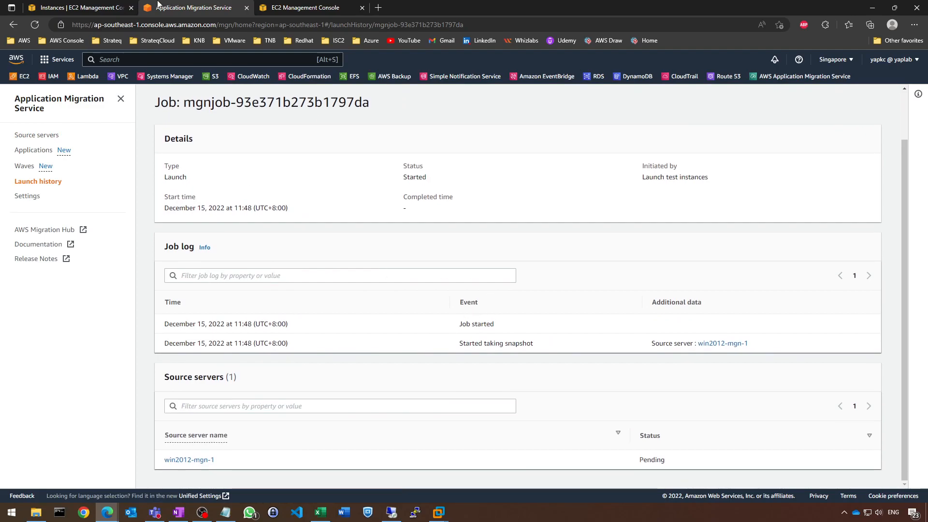
Switch to the EC2 console and refresh the list of EBS snapshots to check the migration snapshot
{"action": "left_click", "coordinate": [101, 8]}
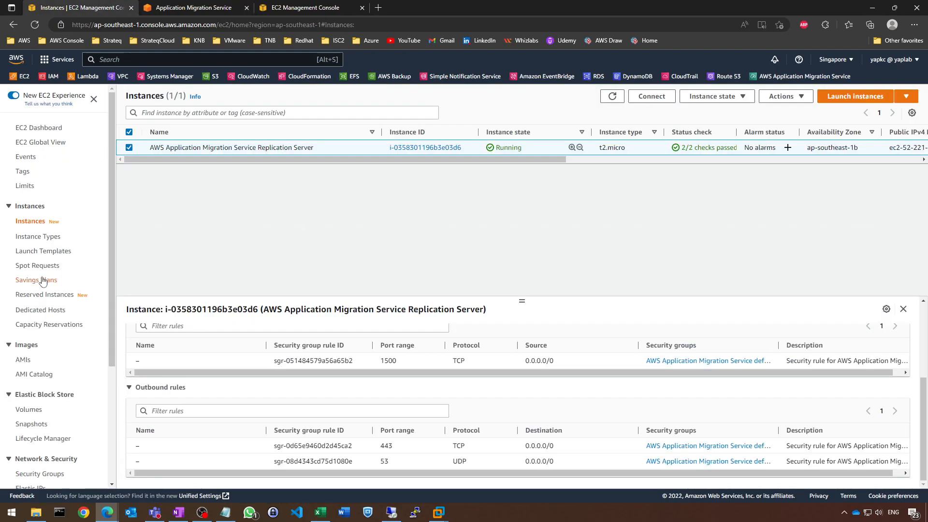
{"action": "scroll", "coordinate": [87, 253], "scroll_direction": "down", "scroll_amount": 3}
{"action": "left_click", "coordinate": [31, 303]}
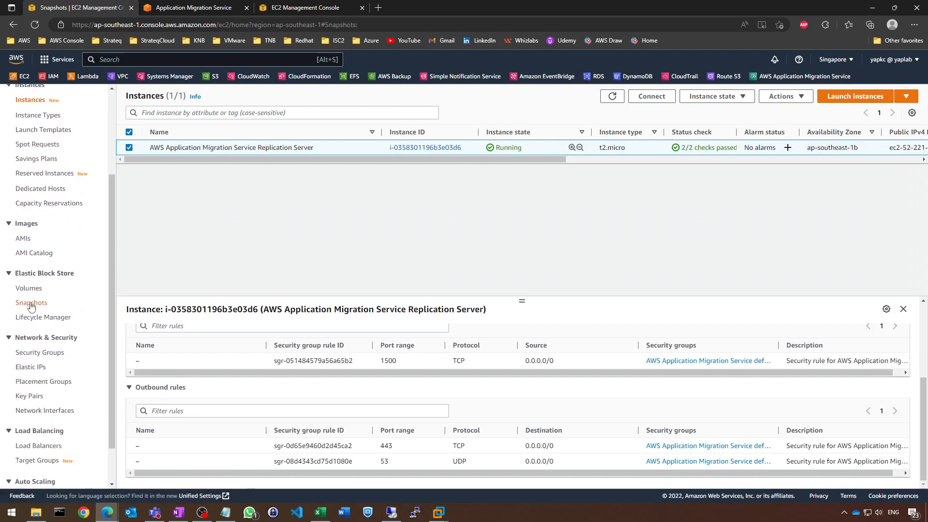
{"action": "left_click", "coordinate": [699, 96]}
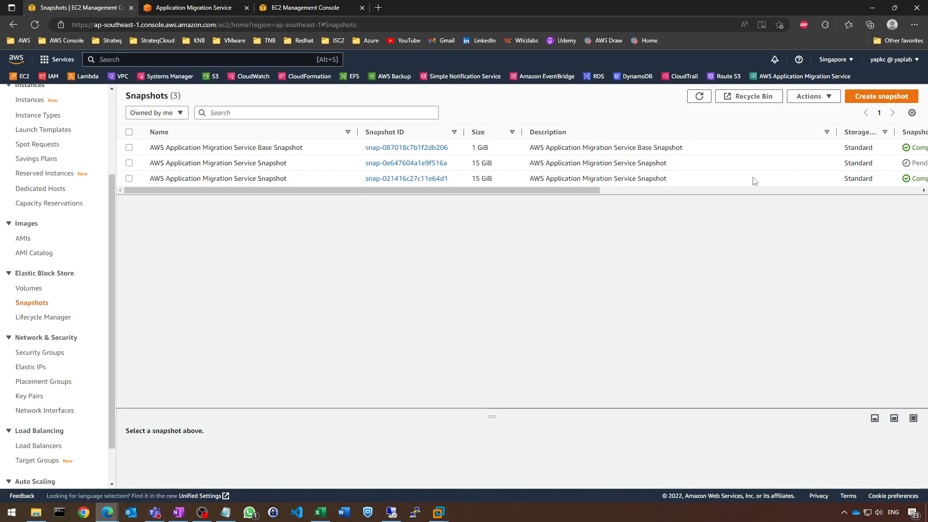
Check the EBS snapshot list against win2012-mgn-1's launch job log, then return to the job log
{"action": "mouse_move", "coordinate": [576, 190]}
{"action": "left_mouse_down"}
{"action": "mouse_move", "coordinate": [668, 190]}
{"action": "mouse_move", "coordinate": [580, 190]}
{"action": "left_mouse_up"}
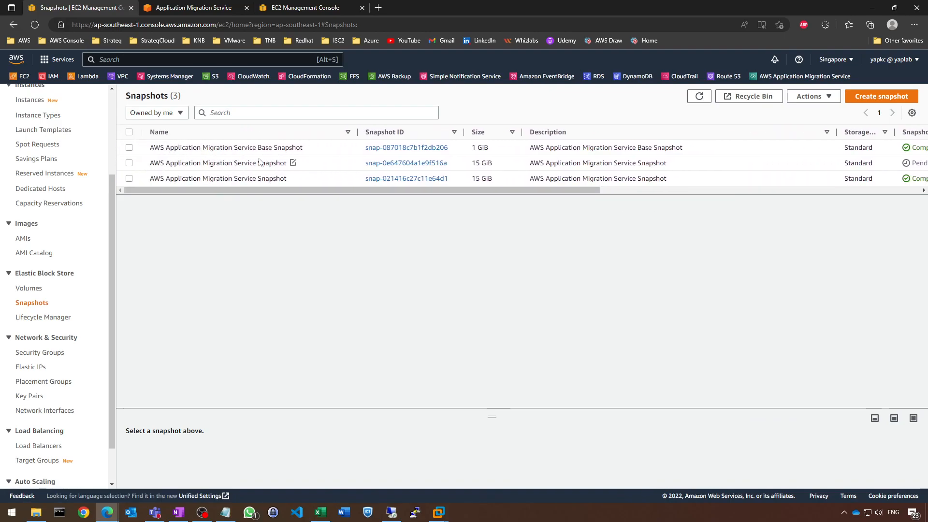
{"action": "mouse_move", "coordinate": [567, 190]}
{"action": "left_mouse_down"}
{"action": "mouse_move", "coordinate": [668, 190]}
{"action": "mouse_move", "coordinate": [567, 190]}
{"action": "left_mouse_up"}
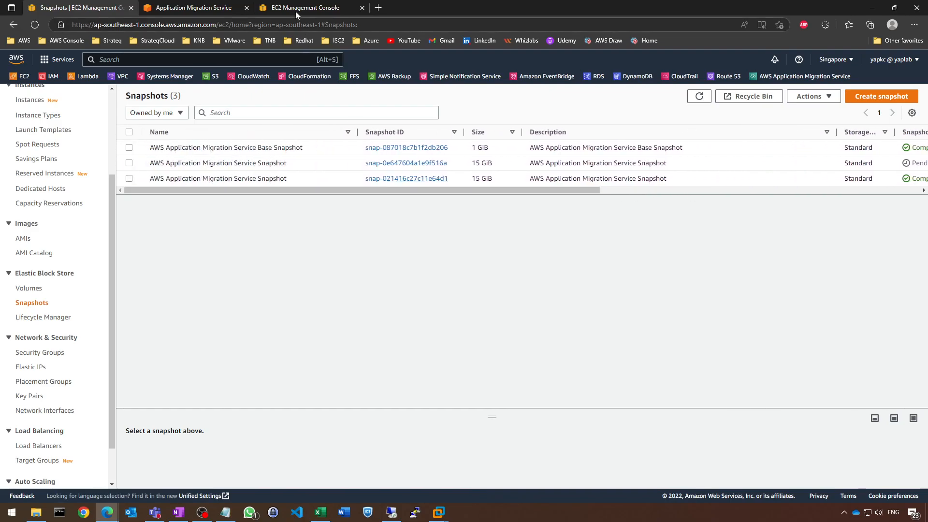
{"action": "left_click", "coordinate": [188, 7]}
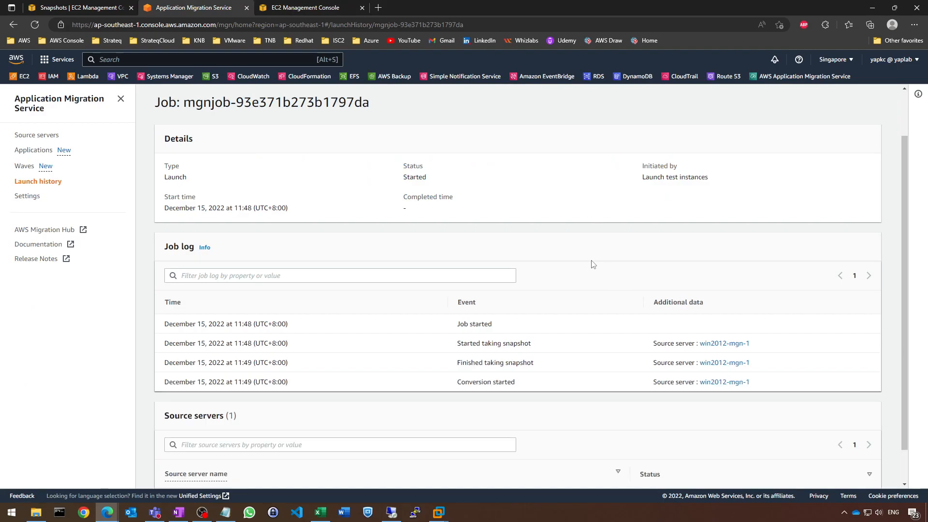
{"action": "scroll", "coordinate": [585, 252], "scroll_direction": "down", "scroll_amount": 1}
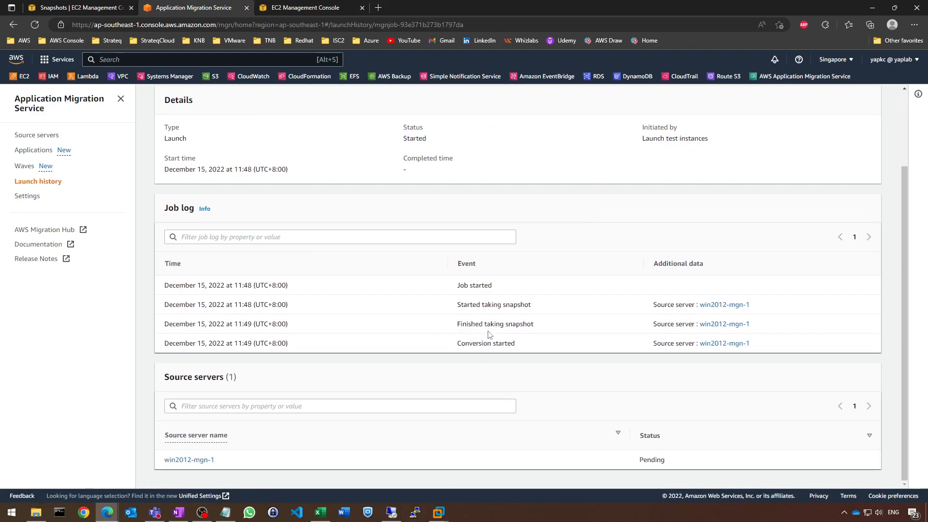
{"action": "left_click", "coordinate": [76, 8]}
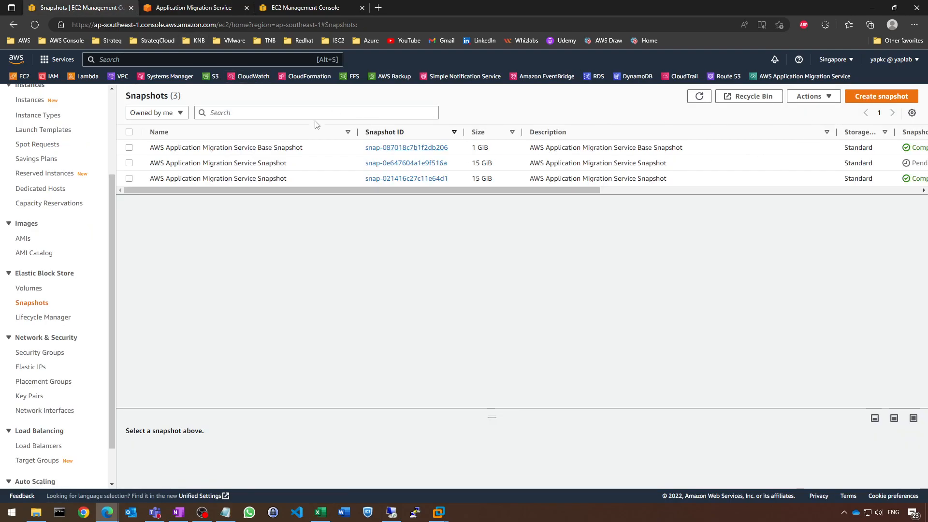
{"action": "left_click", "coordinate": [35, 25]}
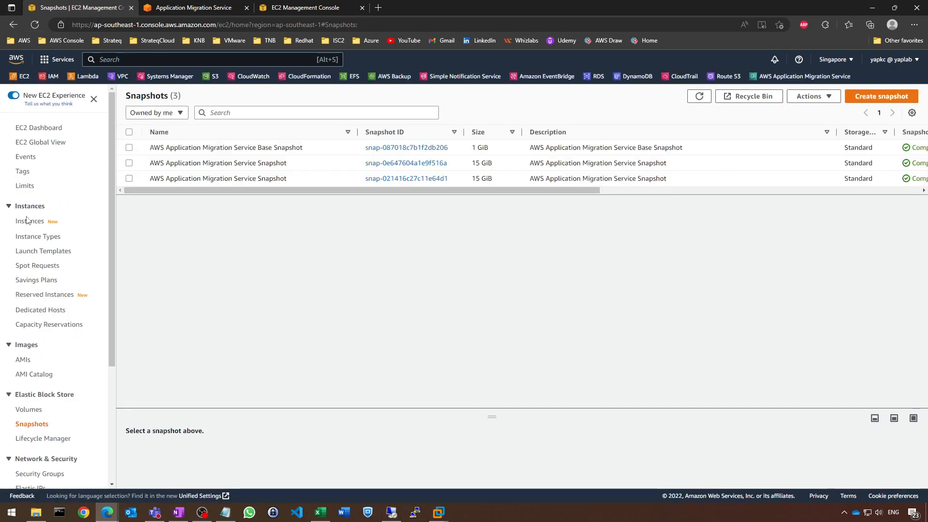
{"action": "left_click", "coordinate": [227, 7]}
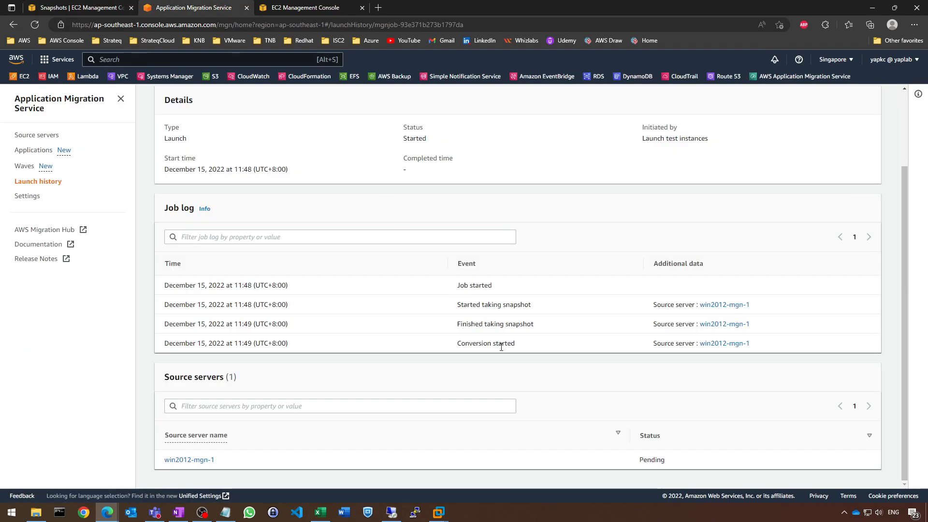
List the running EC2 instances and highlight the instance type of the AWS Application Migration Service Conversion Server
{"action": "left_click", "coordinate": [95, 5]}
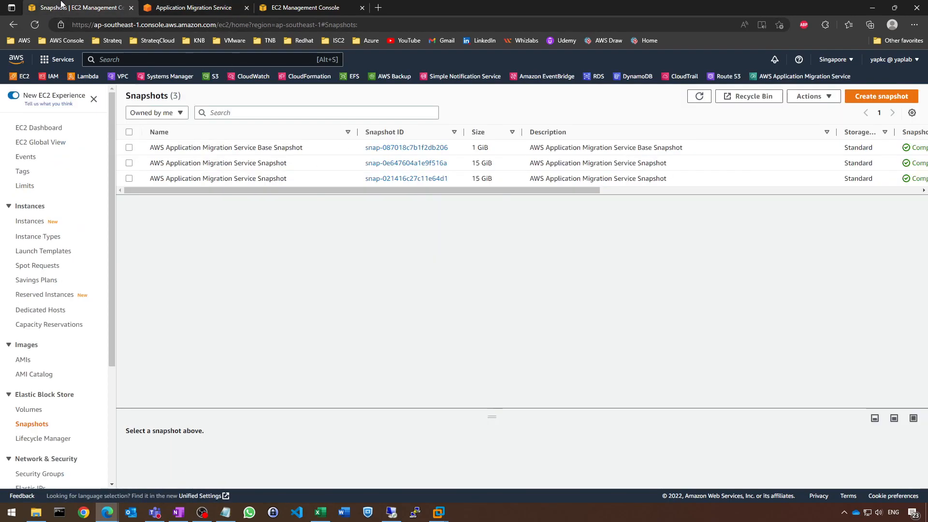
{"action": "left_click", "coordinate": [22, 77]}
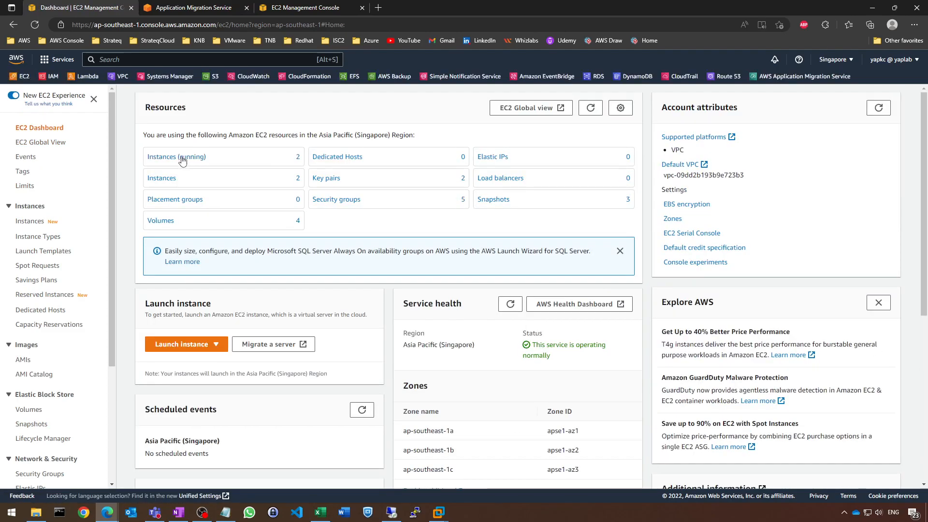
{"action": "left_click", "coordinate": [178, 164]}
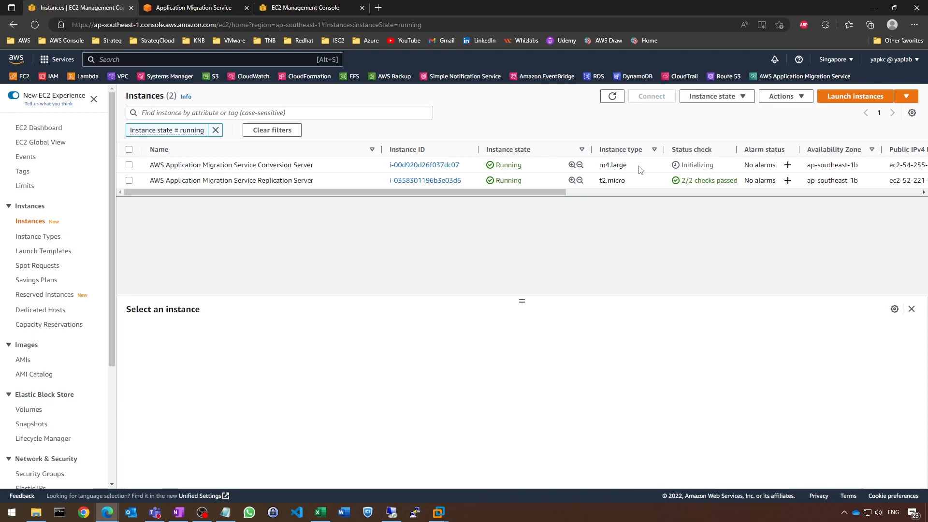
{"action": "left_click_drag", "start_coordinate": [629, 166], "coordinate": [598, 165]}
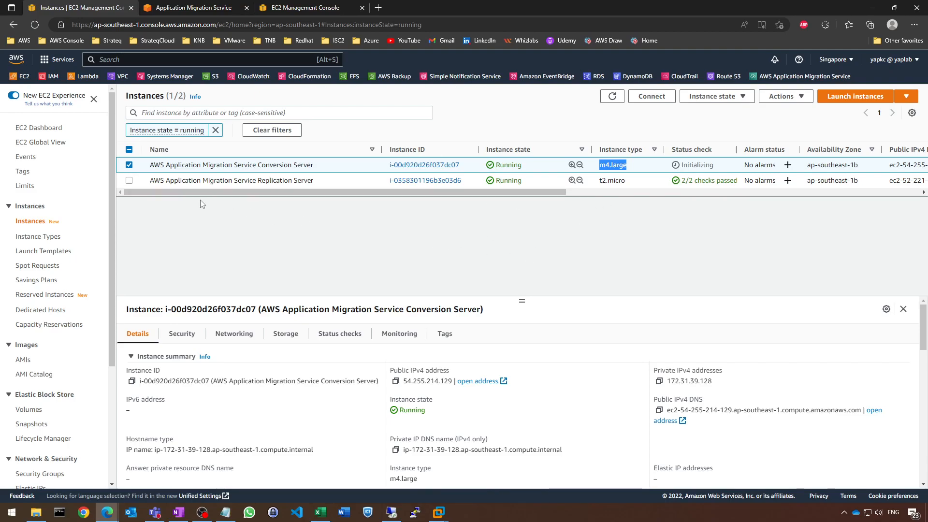
Review the Conversion Server's security group and inbound rules, and return to its instance details
{"action": "left_click", "coordinate": [185, 334]}
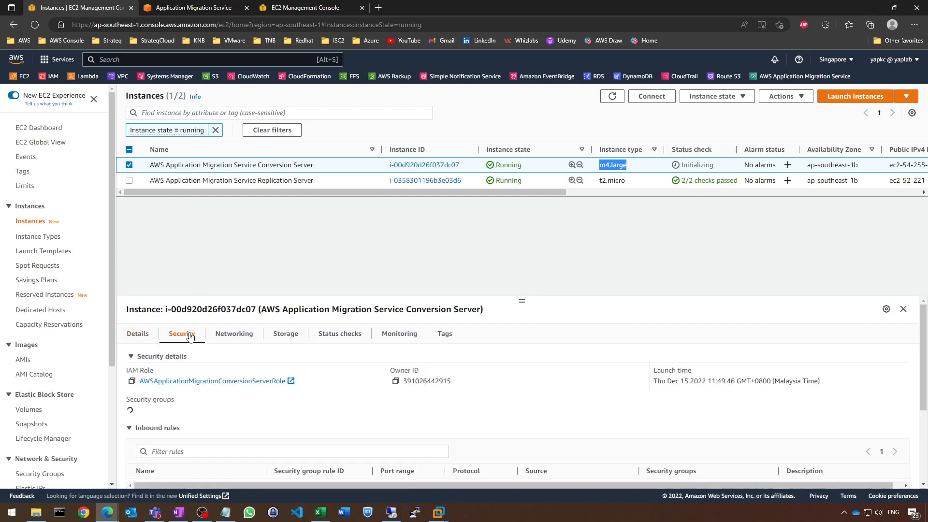
{"action": "scroll", "coordinate": [557, 418], "scroll_direction": "down", "scroll_amount": 3}
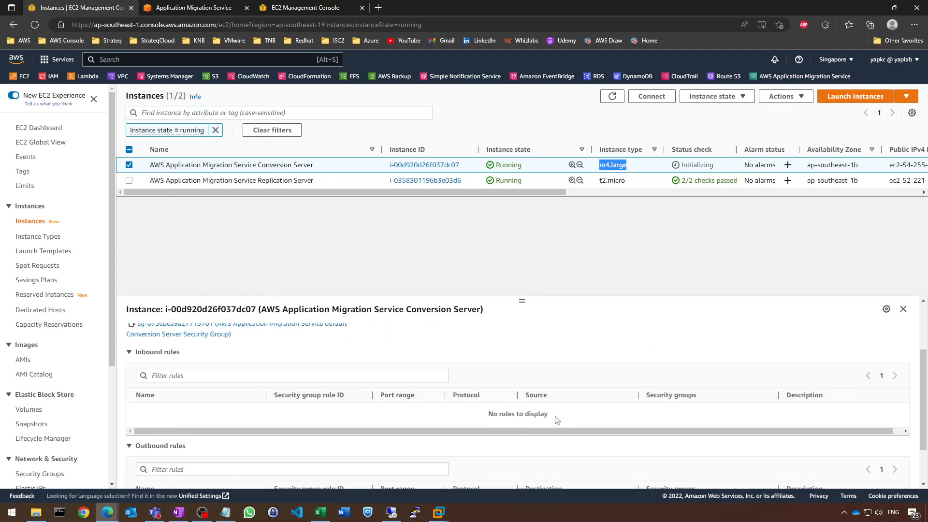
{"action": "scroll", "coordinate": [557, 419], "scroll_direction": "up", "scroll_amount": 3}
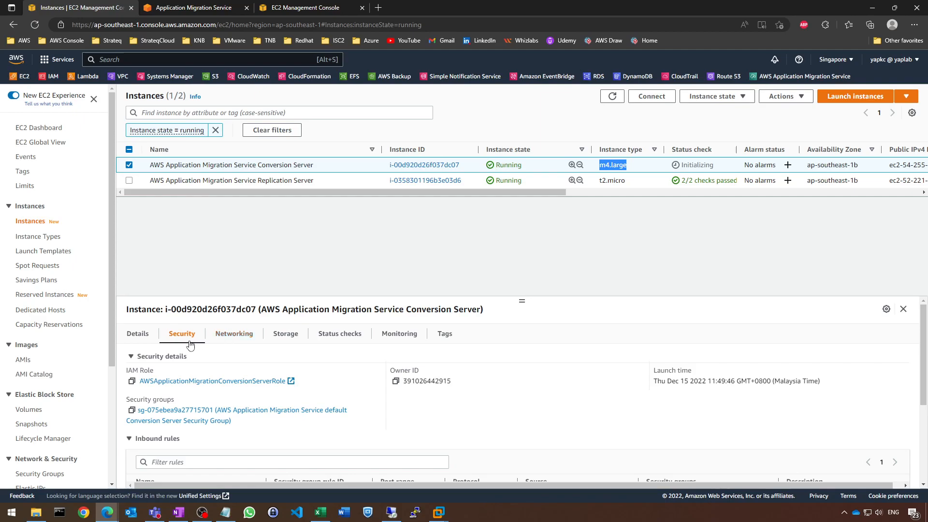
{"action": "left_click", "coordinate": [138, 334]}
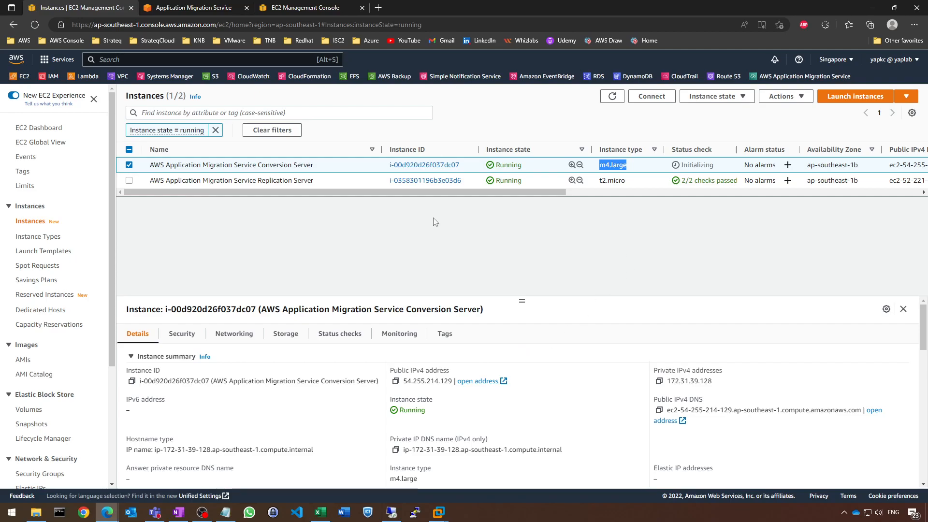
Refresh the EC2 instance list to include all instance states and select the win2012-mgn-1 test instance
{"action": "left_click", "coordinate": [610, 96]}
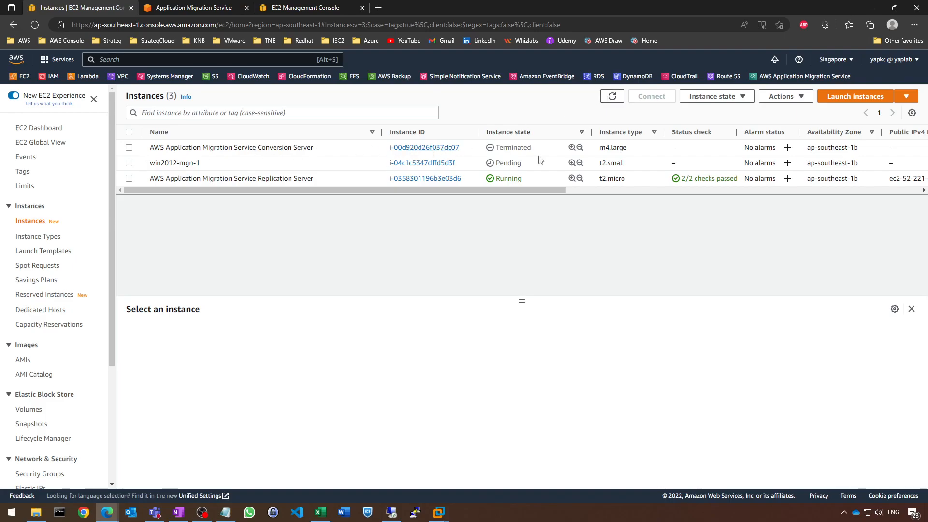
{"action": "left_click", "coordinate": [208, 165]}
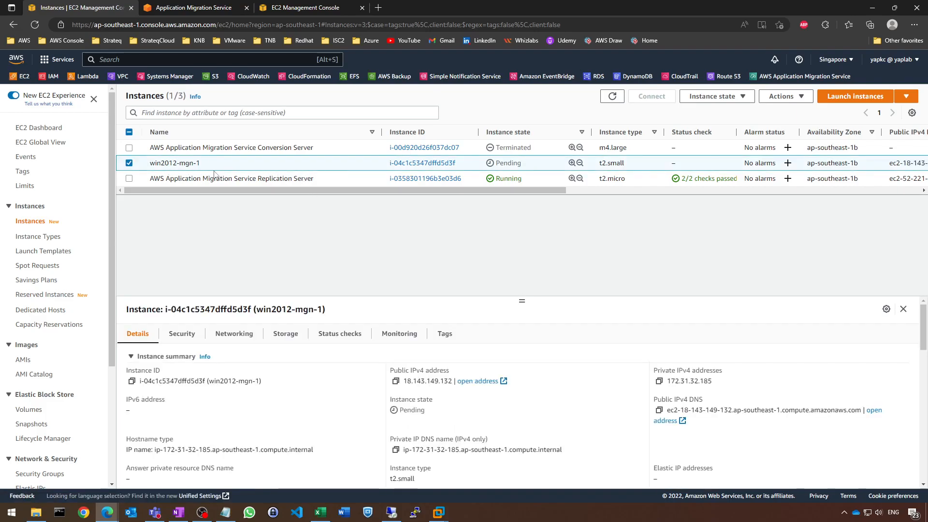
Check the launch job's log and compare it with the Lab 3 workflow diagram in OneNote
{"action": "left_click", "coordinate": [232, 8]}
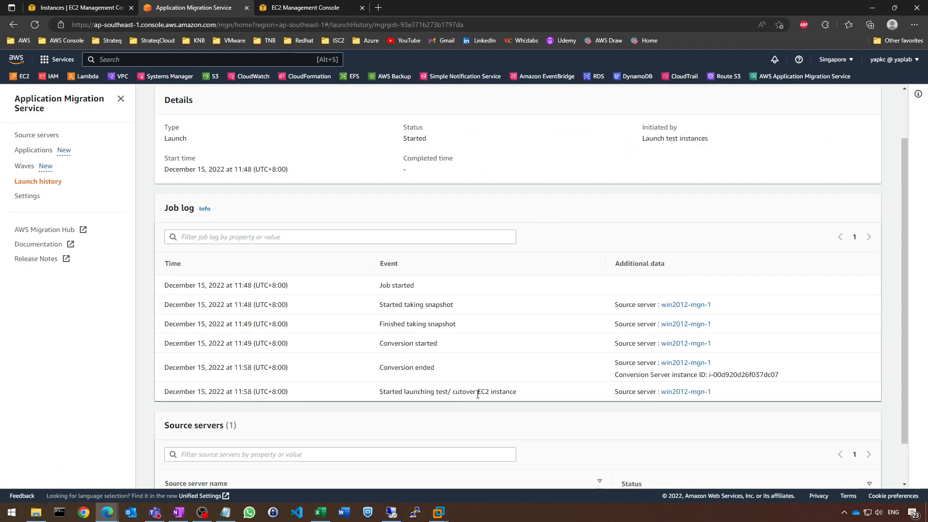
{"action": "left_click", "coordinate": [178, 512]}
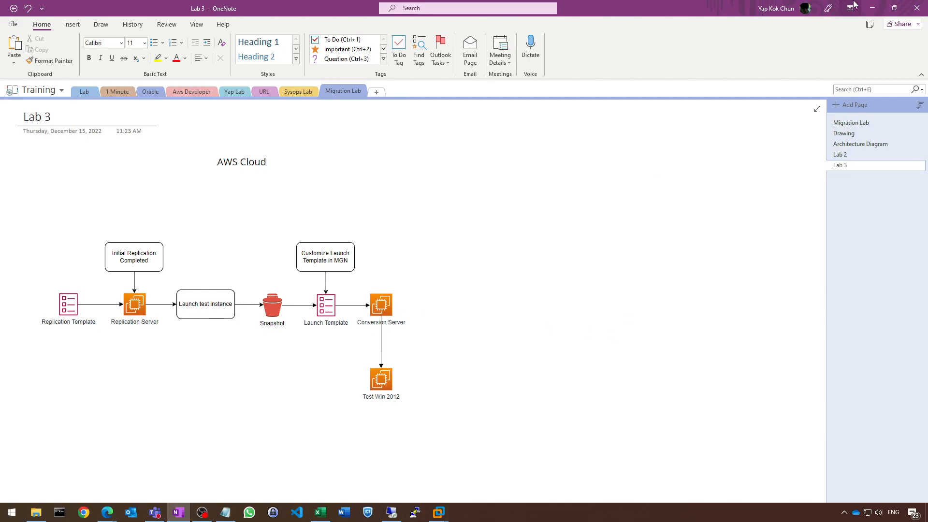
{"action": "left_click", "coordinate": [873, 8]}
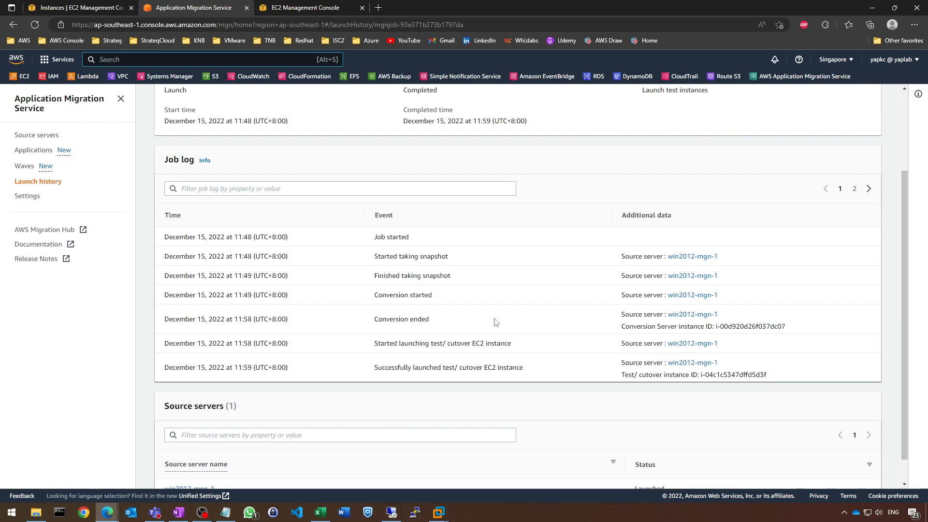
Refresh the EC2 instances and compare the instance types of win2012-mgn-1 and the Replication Server
{"action": "left_click", "coordinate": [89, 12]}
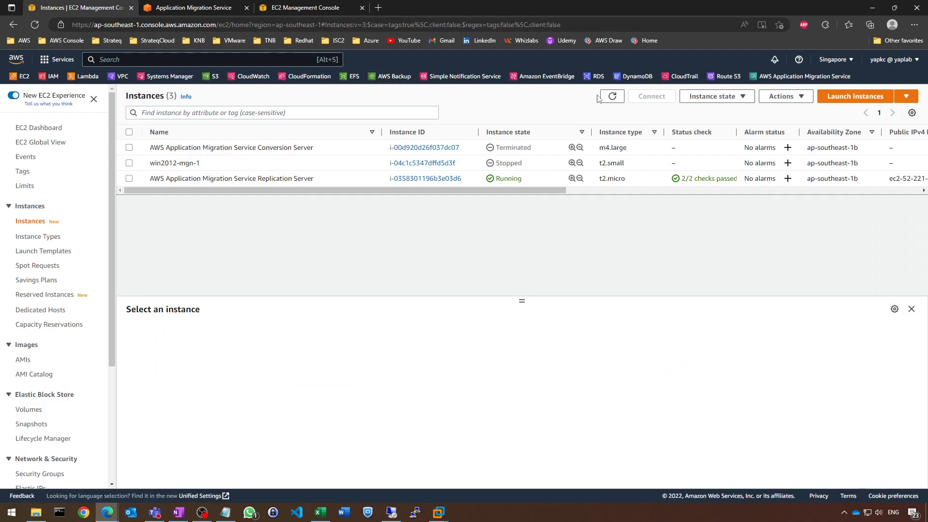
{"action": "left_click", "coordinate": [612, 98]}
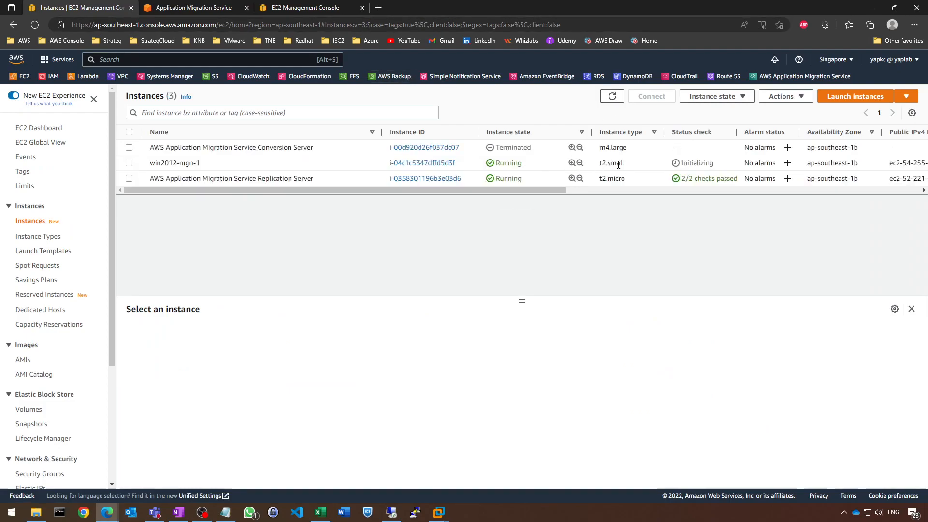
{"action": "left_click_drag", "start_coordinate": [627, 165], "coordinate": [592, 166]}
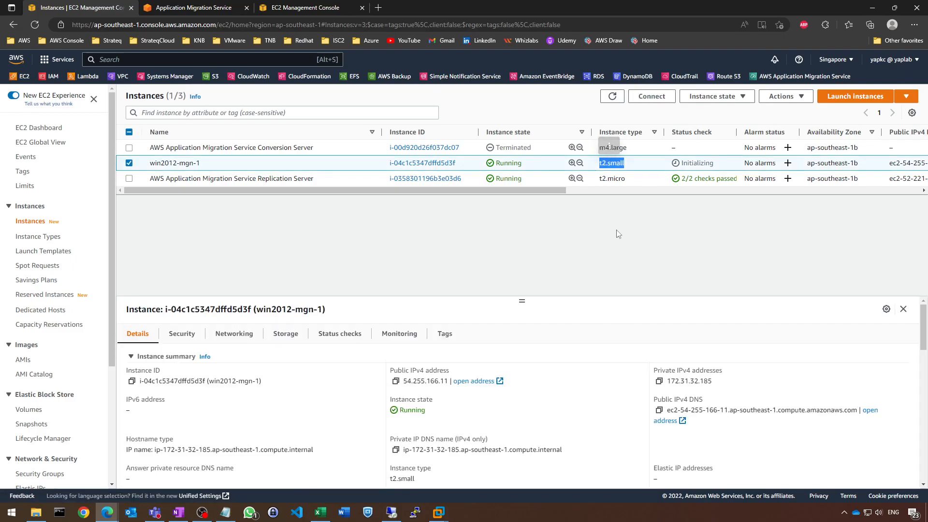
{"action": "left_click_drag", "start_coordinate": [632, 183], "coordinate": [592, 184]}
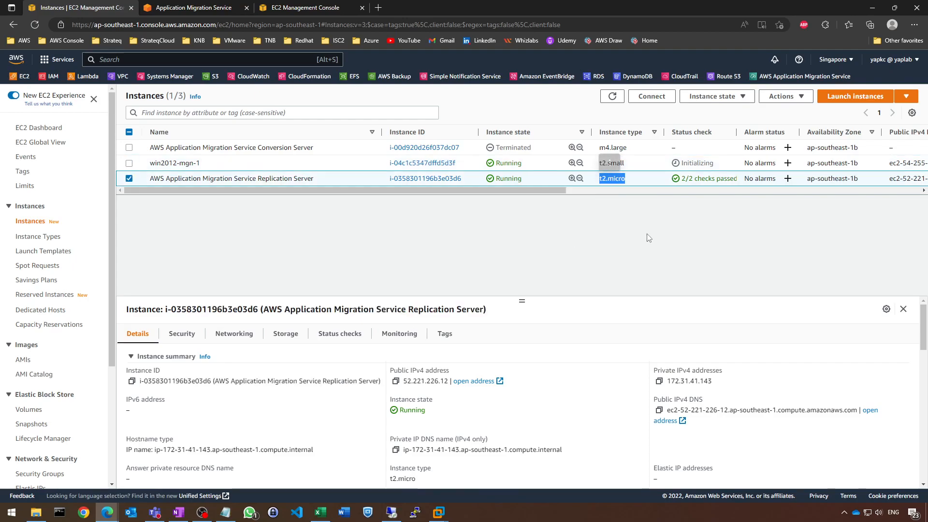
{"action": "left_click_drag", "start_coordinate": [628, 165], "coordinate": [598, 166]}
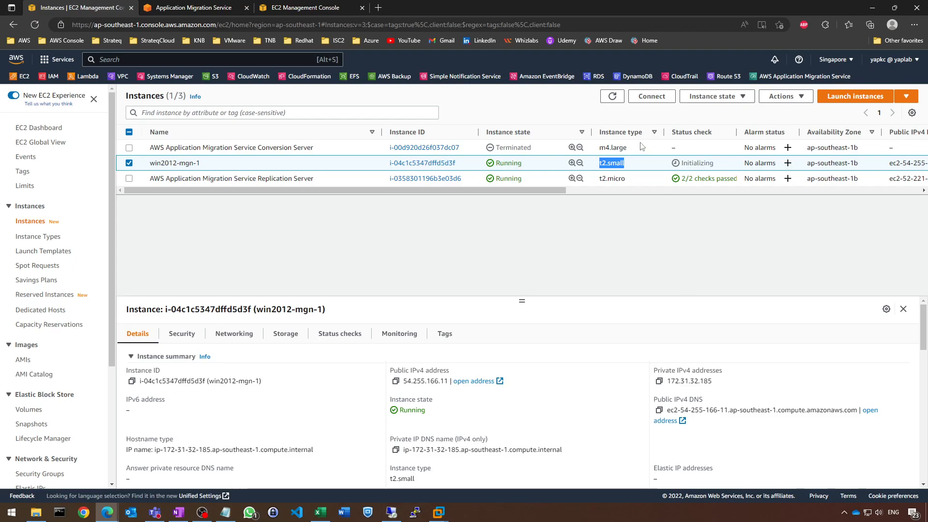
Review the security group and inbound rules of the win2012-mgn-1 test instance and collapse the inbound rules section
{"action": "left_click", "coordinate": [182, 336]}
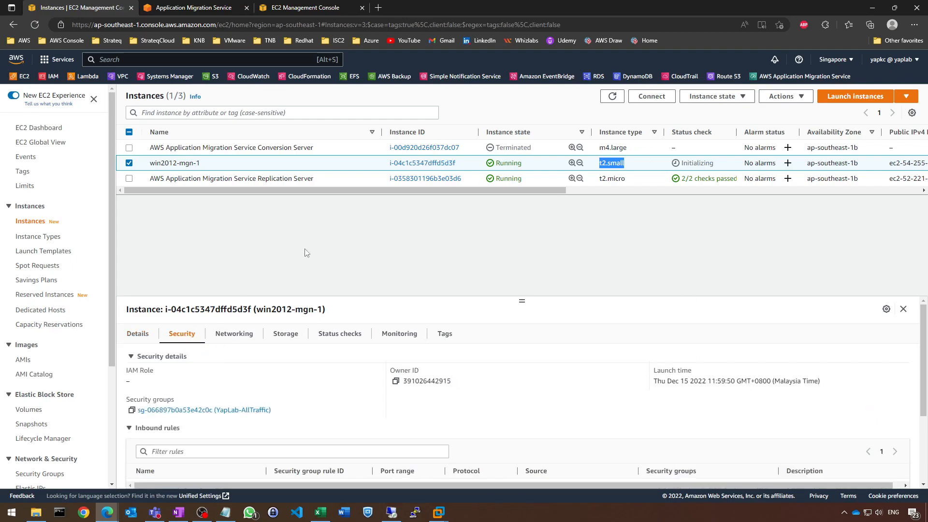
{"action": "scroll", "coordinate": [527, 399], "scroll_direction": "down", "scroll_amount": 1}
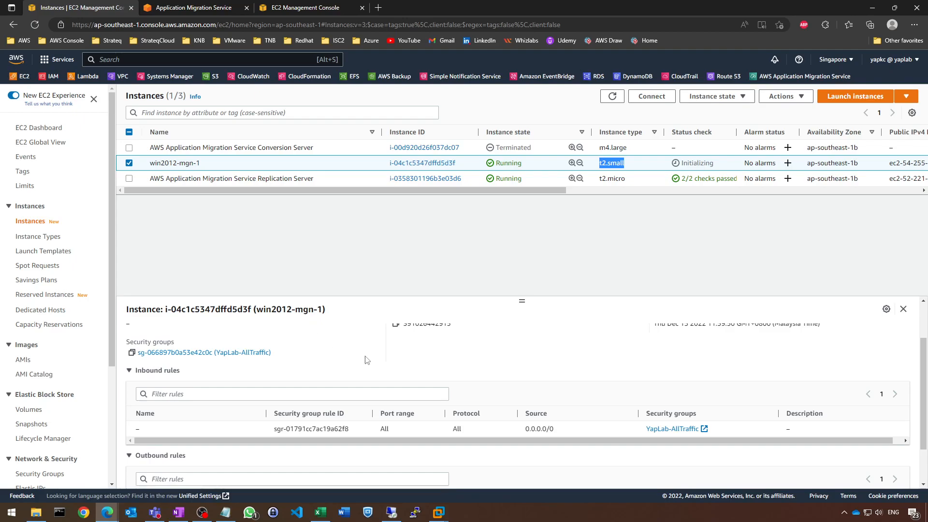
{"action": "left_click", "coordinate": [439, 377]}
{"action": "scroll", "coordinate": [513, 392], "scroll_direction": "up", "scroll_amount": 2}
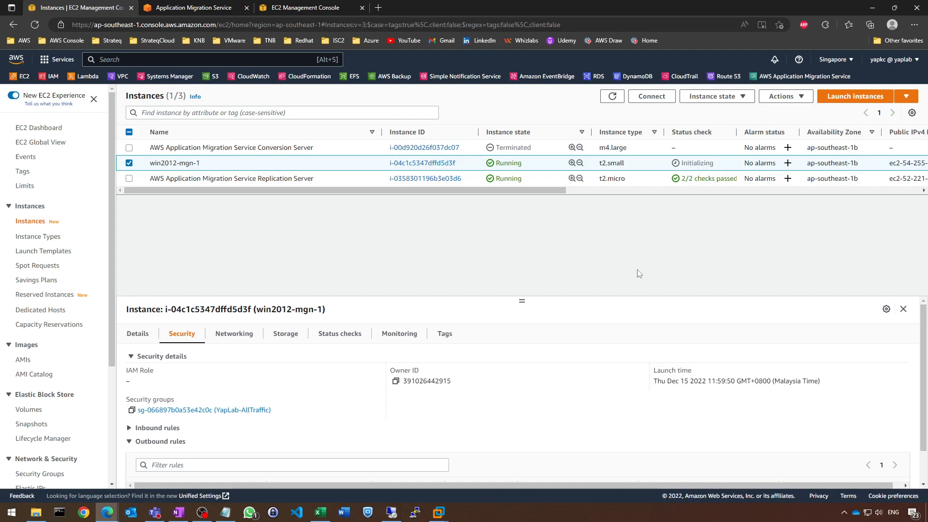
Reopen the most recent test launch job from the migration service's launch history and review both pages of its job log
{"action": "left_click", "coordinate": [177, 10]}
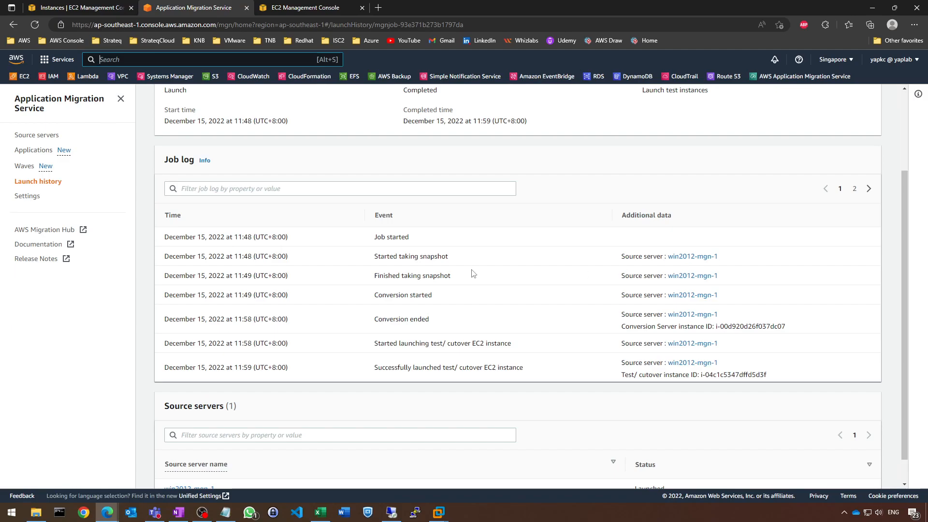
{"action": "scroll", "coordinate": [473, 273], "scroll_direction": "up", "scroll_amount": 3}
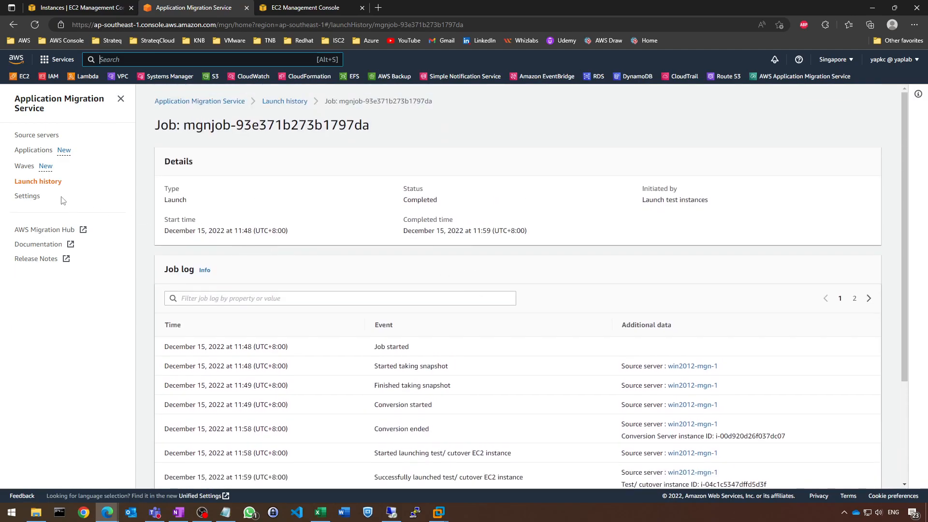
{"action": "left_click", "coordinate": [40, 182]}
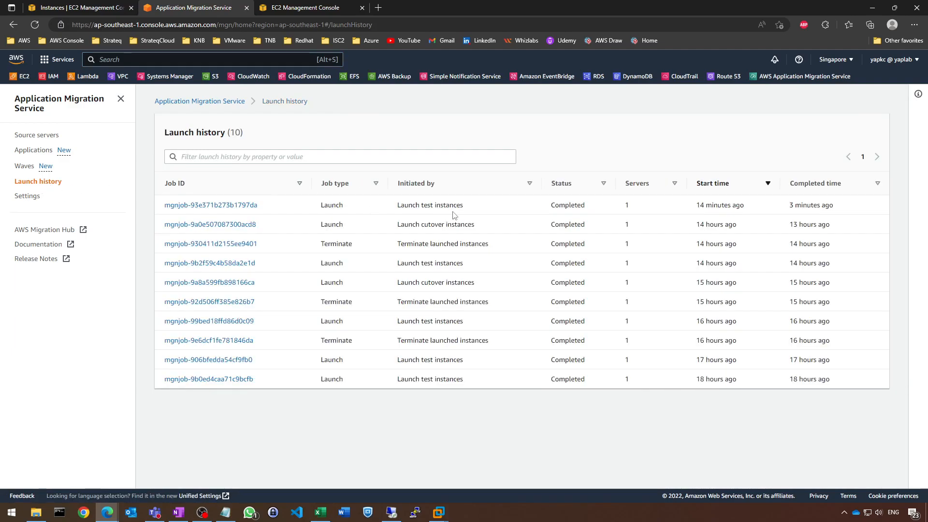
{"action": "left_click", "coordinate": [201, 205]}
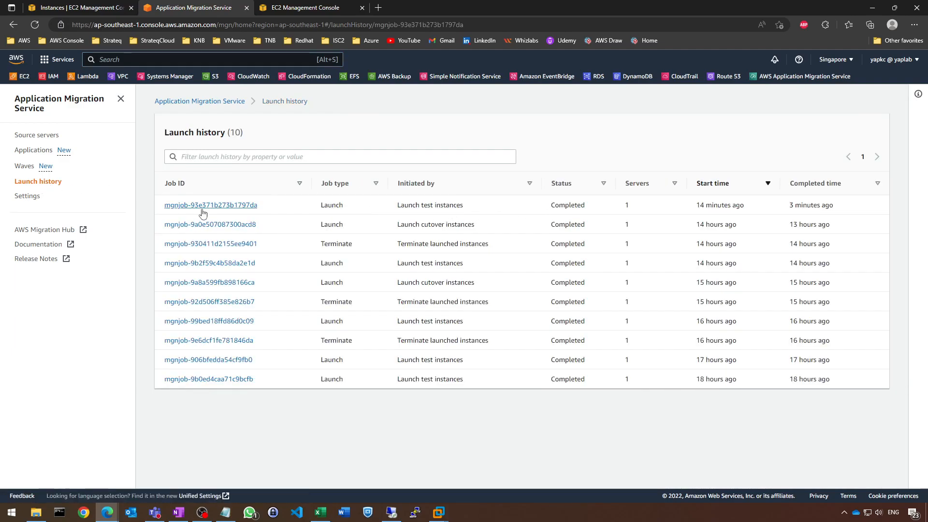
{"action": "scroll", "coordinate": [821, 261], "scroll_direction": "down", "scroll_amount": 3}
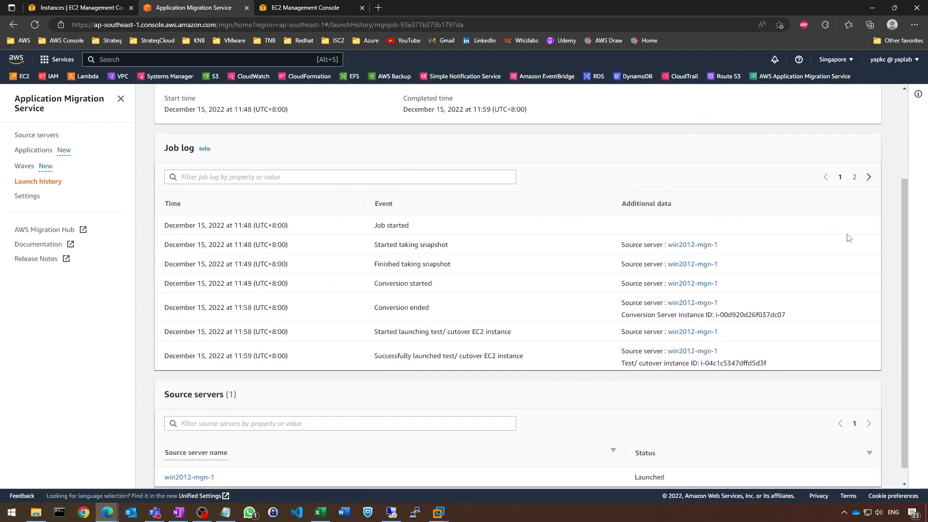
{"action": "left_click", "coordinate": [869, 177]}
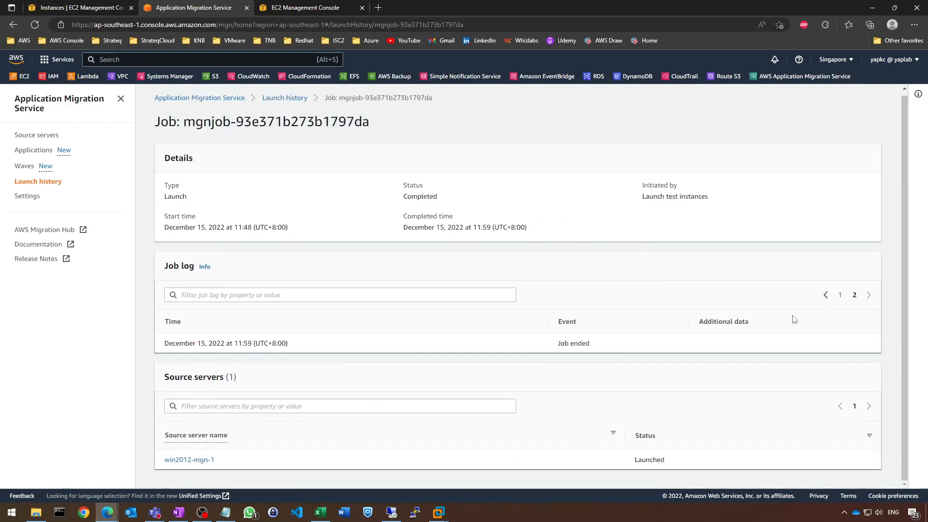
{"action": "left_click", "coordinate": [826, 295]}
{"action": "scroll", "coordinate": [599, 323], "scroll_direction": "down", "scroll_amount": 3}
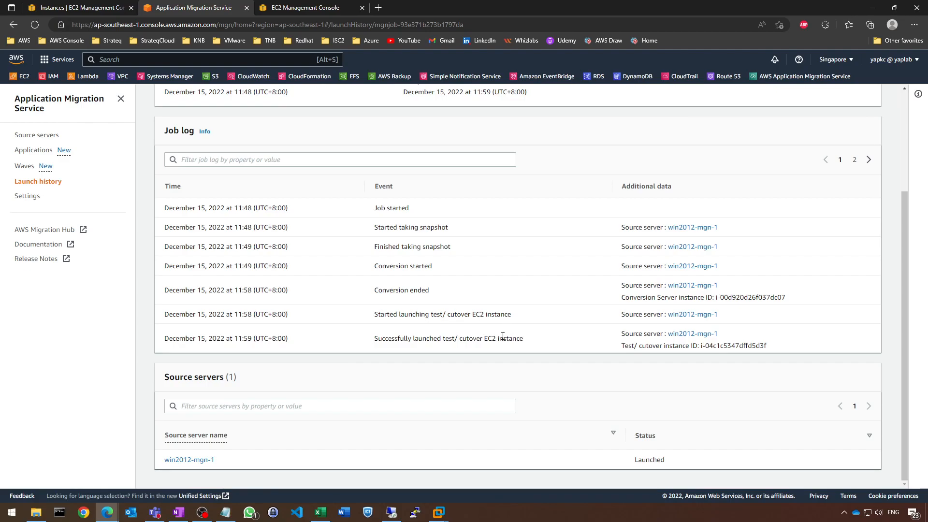
Open the win2012-mgn-1 source server's migration dashboard and review its lifecycle stage and data replication status
{"action": "left_click", "coordinate": [37, 136]}
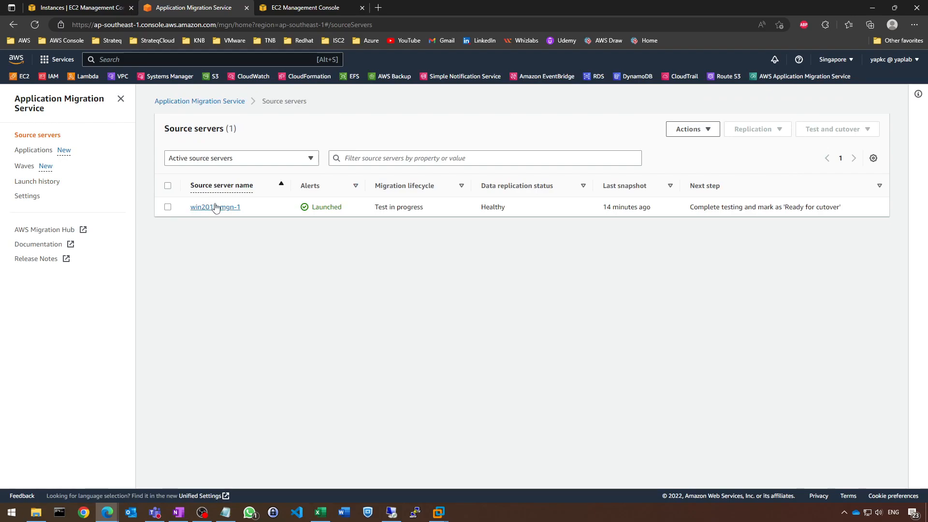
{"action": "left_click", "coordinate": [218, 207]}
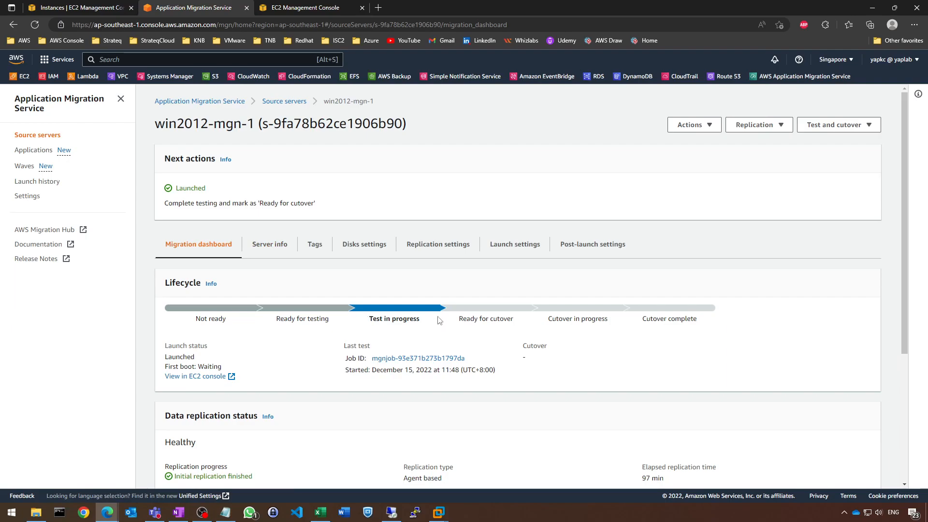
{"action": "scroll", "coordinate": [439, 320], "scroll_direction": "down", "scroll_amount": 3}
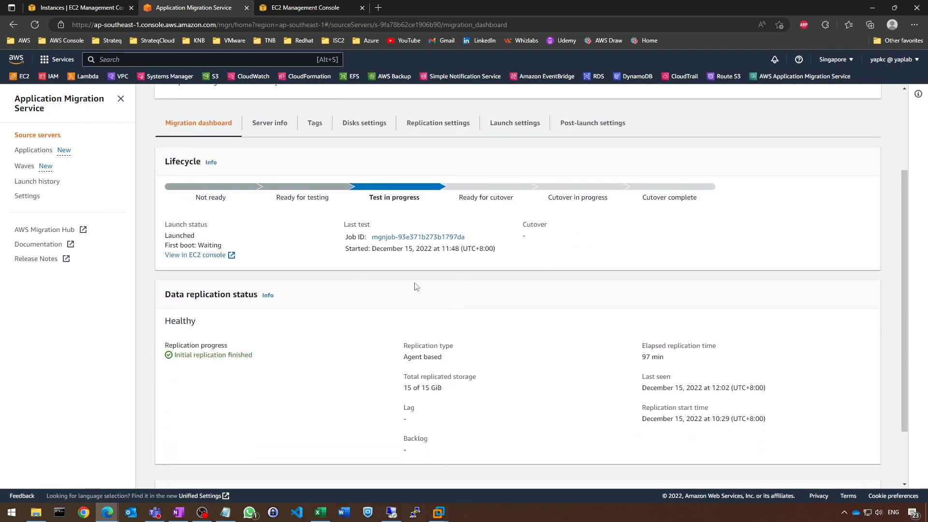
{"action": "scroll", "coordinate": [414, 286], "scroll_direction": "up", "scroll_amount": 3}
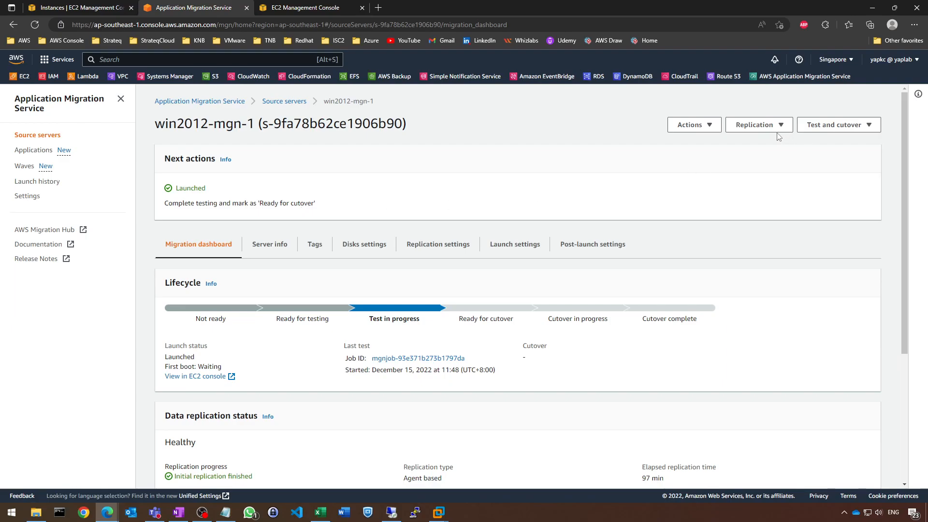
Review the replication options and the test and cutover options available for win2012-mgn-1
{"action": "left_click", "coordinate": [816, 130]}
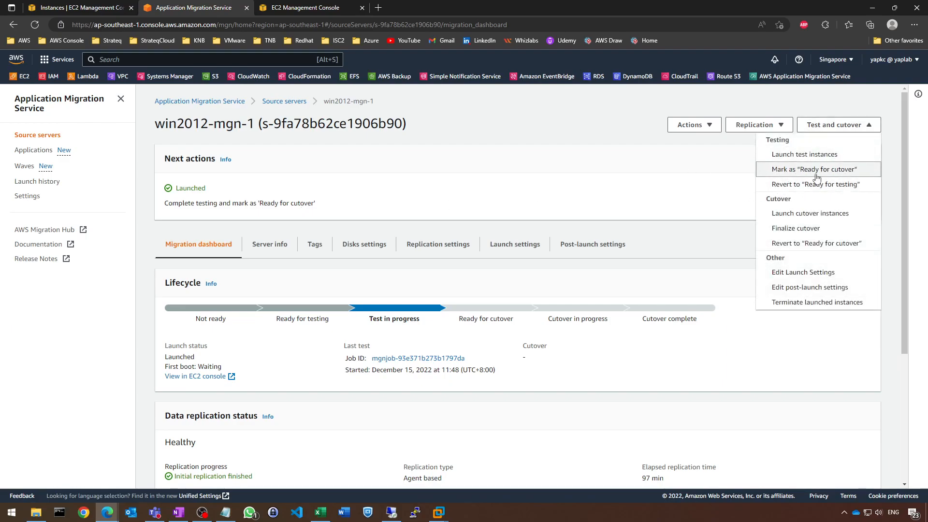
{"action": "left_click", "coordinate": [465, 199]}
{"action": "left_click", "coordinate": [110, 5]}
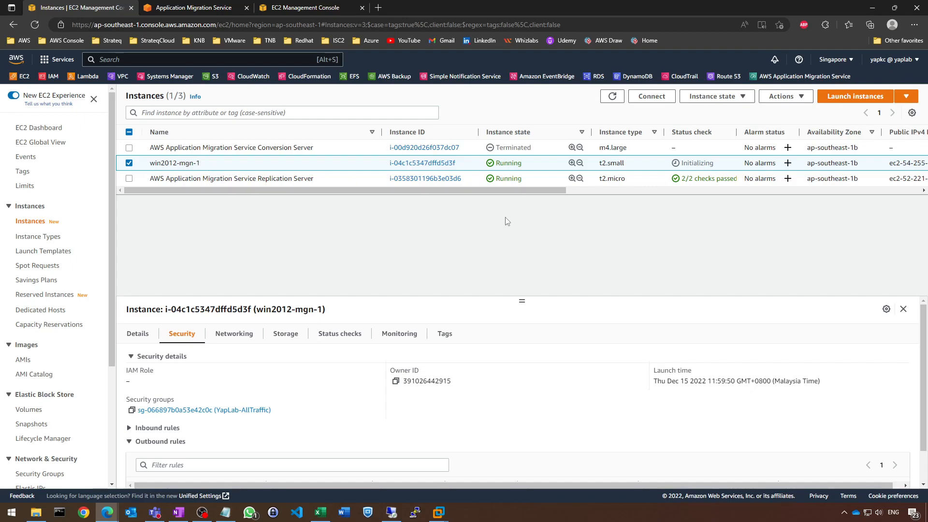
{"action": "left_click", "coordinate": [227, 7]}
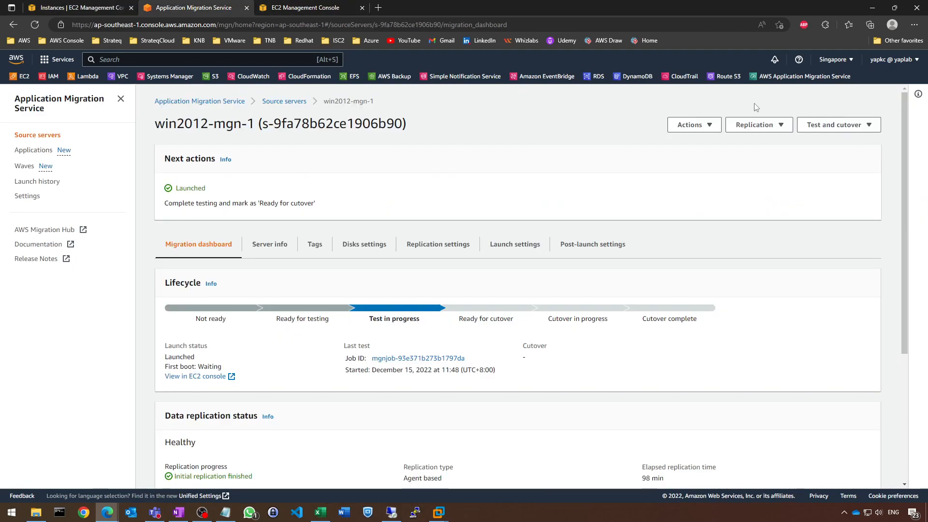
{"action": "left_click", "coordinate": [785, 128]}
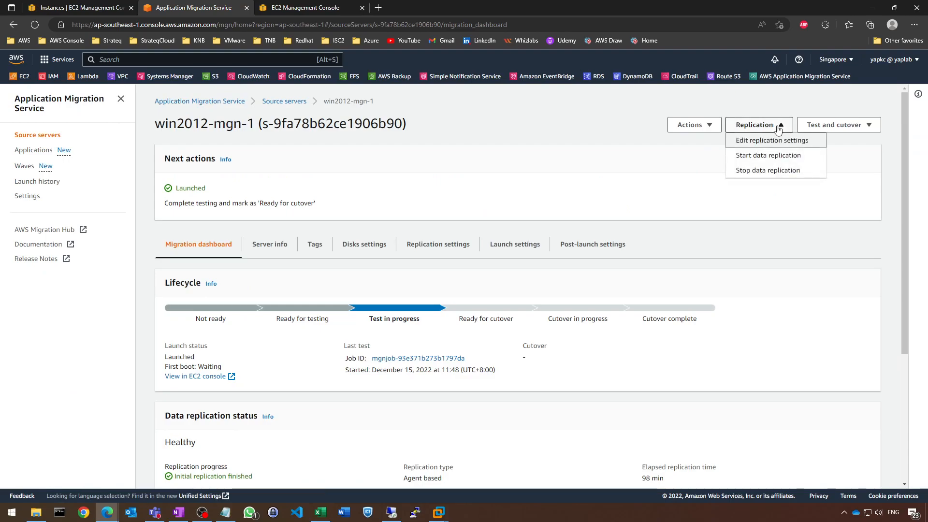
{"action": "left_click", "coordinate": [832, 125]}
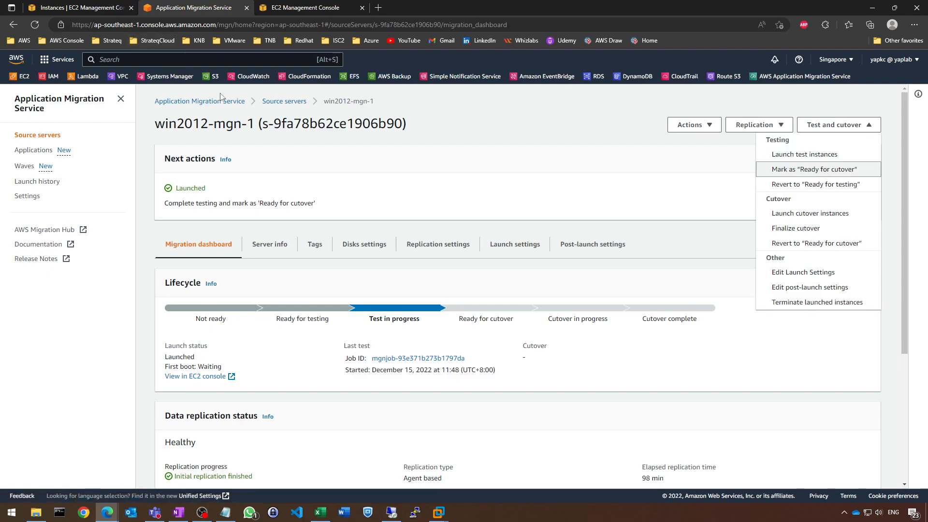
Refresh the EC2 instances, select win2012-mgn-1, and review its status check and the continuous ping to 54.255.166.11
{"action": "left_click", "coordinate": [113, 4]}
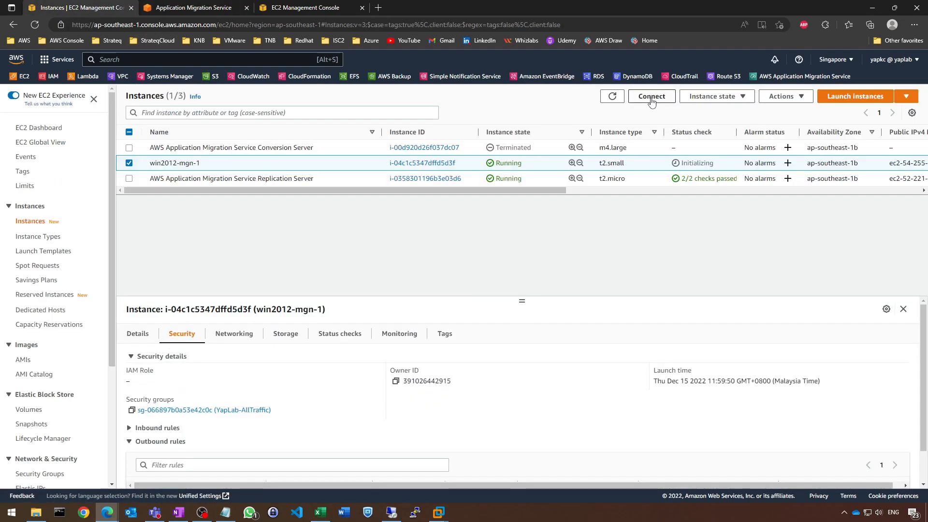
{"action": "left_click", "coordinate": [613, 96]}
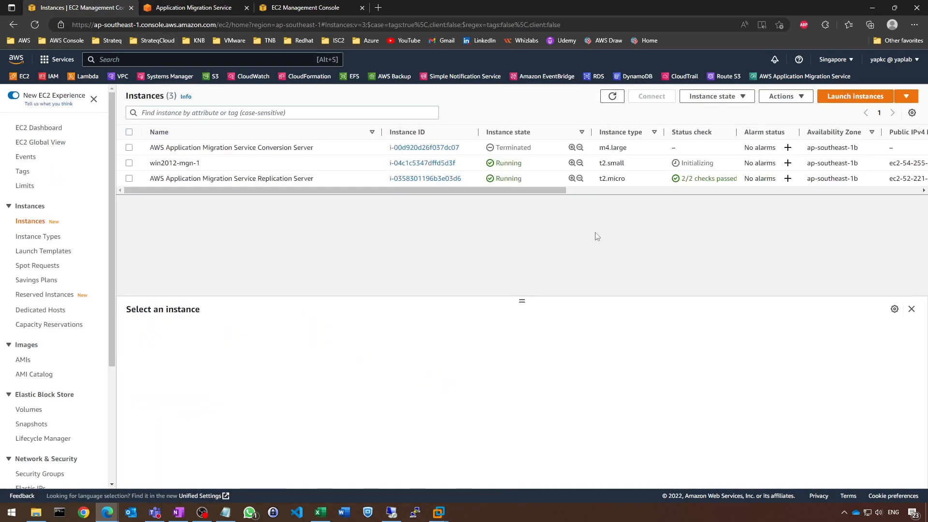
{"action": "left_click", "coordinate": [129, 163]}
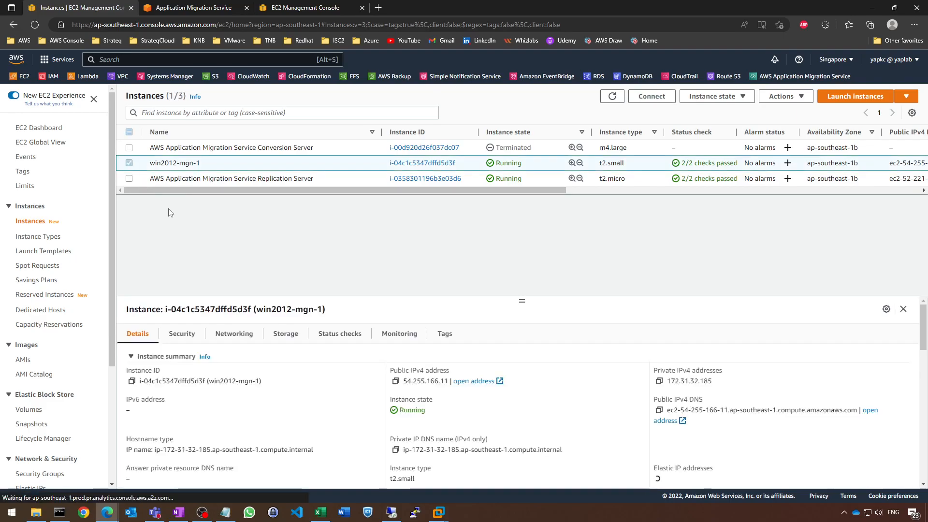
{"action": "left_click", "coordinate": [59, 512]}
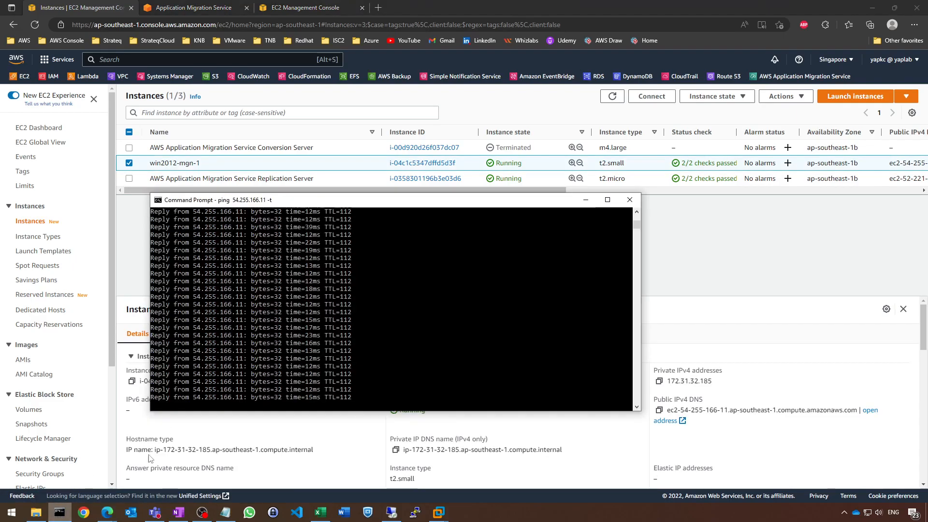
{"action": "left_click_drag", "start_coordinate": [529, 207], "coordinate": [561, 133]}
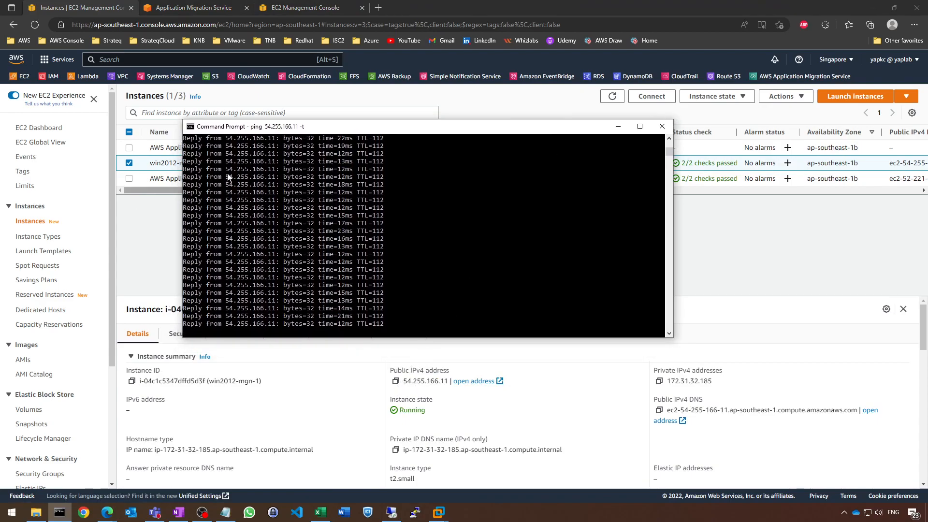
{"action": "left_click", "coordinate": [618, 127]}
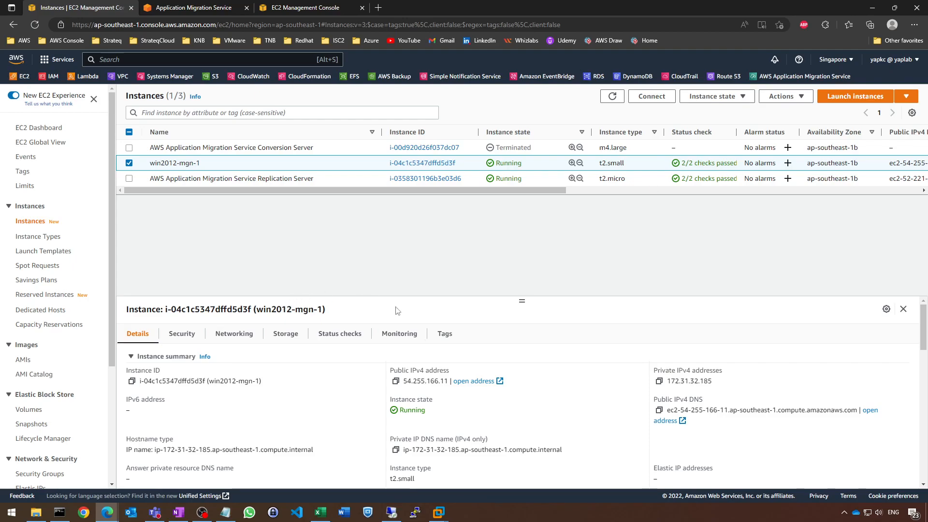
Close the remote desktop session to 192.168.0.219 and start a Remote Desktop connection to 54.255.166.11
{"action": "mouse_move", "coordinate": [389, 514]}
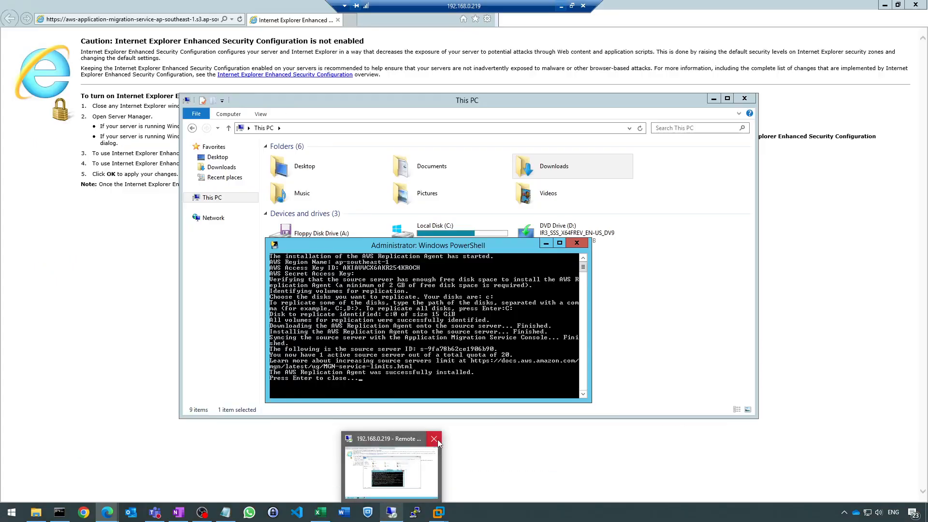
{"action": "left_click", "coordinate": [438, 439]}
{"action": "left_click", "coordinate": [493, 268]}
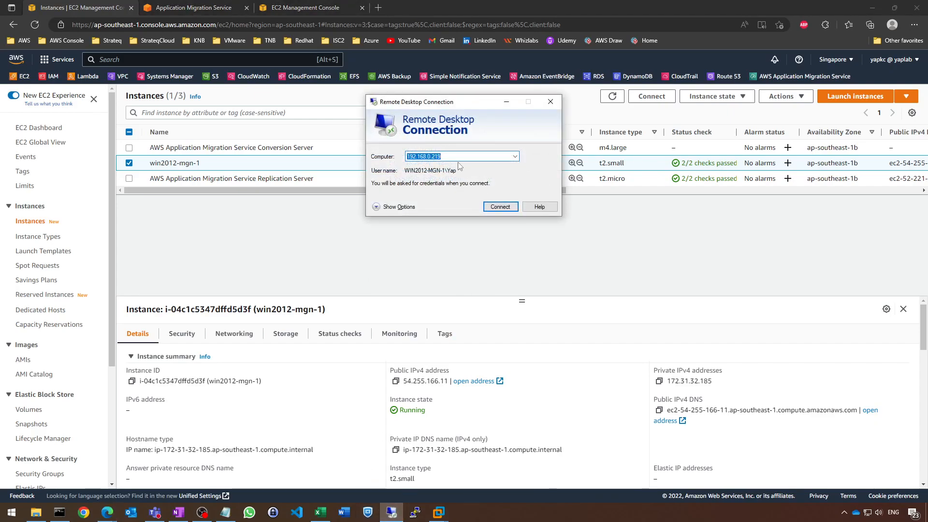
{"action": "type", "text": "54.2"}
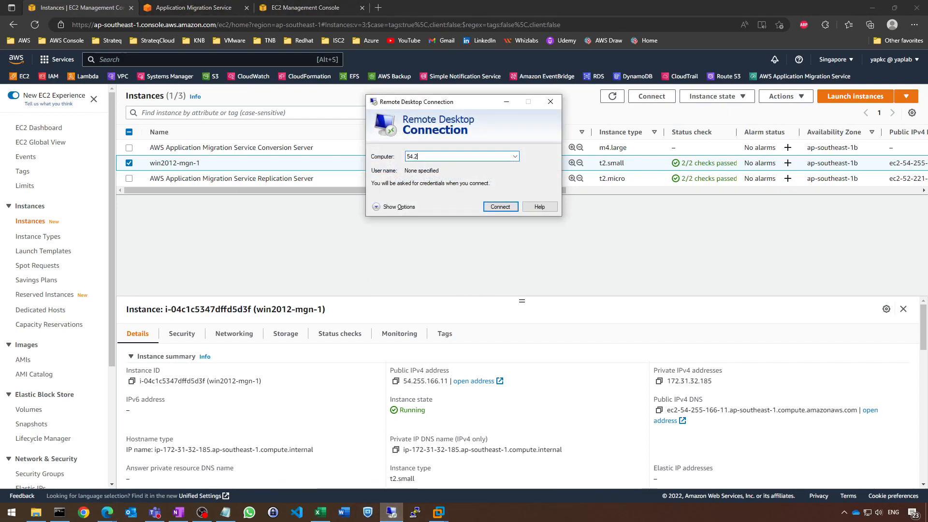
{"action": "type", "text": "55.166.11"}
{"action": "left_click", "coordinate": [492, 207]}
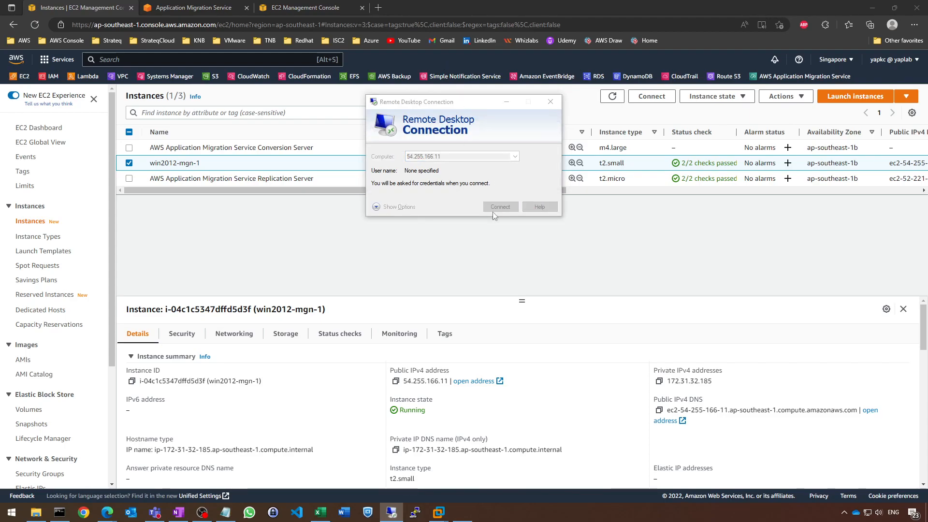
Sign in to the test instance with the account user name and password, and accept the certificate warning
{"action": "type", "text": "yap"}
{"action": "key", "text": "Tab"}
{"action": "type", "text": "••"}
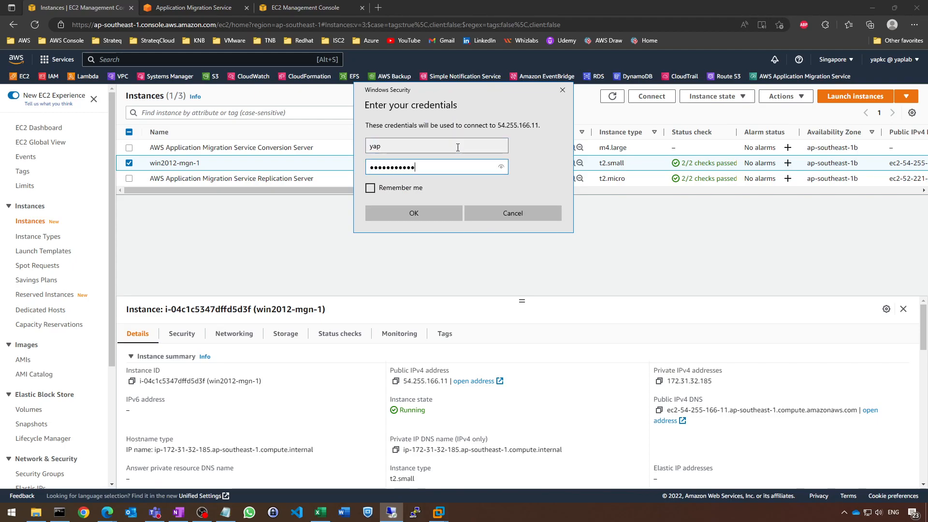
{"action": "left_click", "coordinate": [444, 216]}
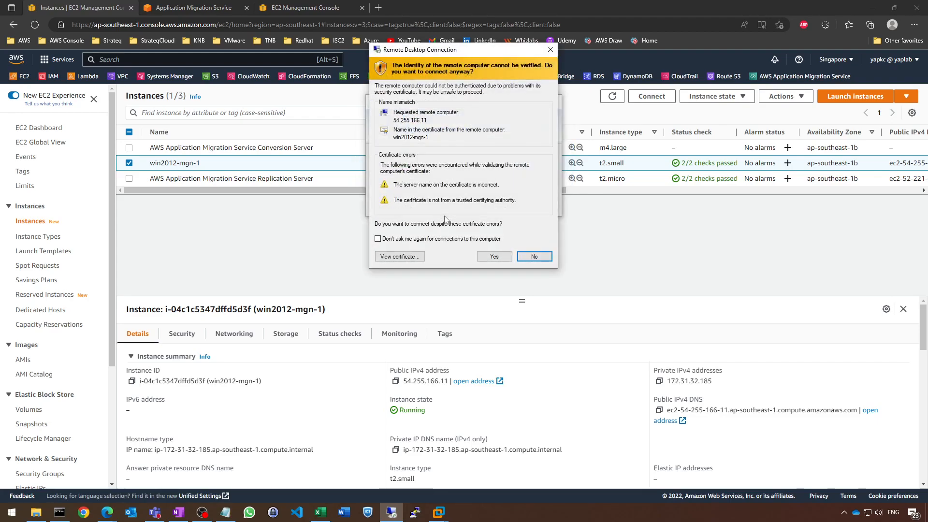
{"action": "left_click", "coordinate": [494, 256]}
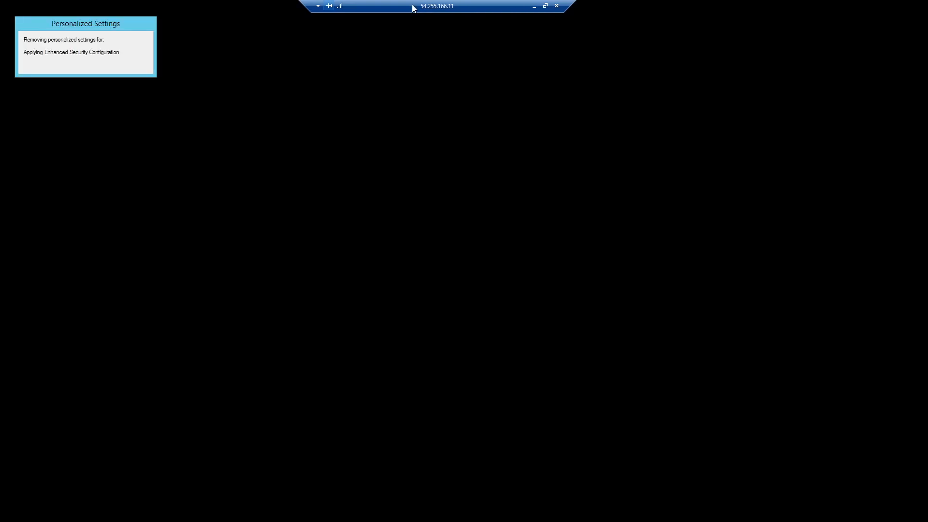
Dismiss the network discovery prompt and cancel the Shutdown Event Tracker on the test server's desktop
{"action": "left_click_drag", "start_coordinate": [412, 9], "coordinate": [466, 4]}
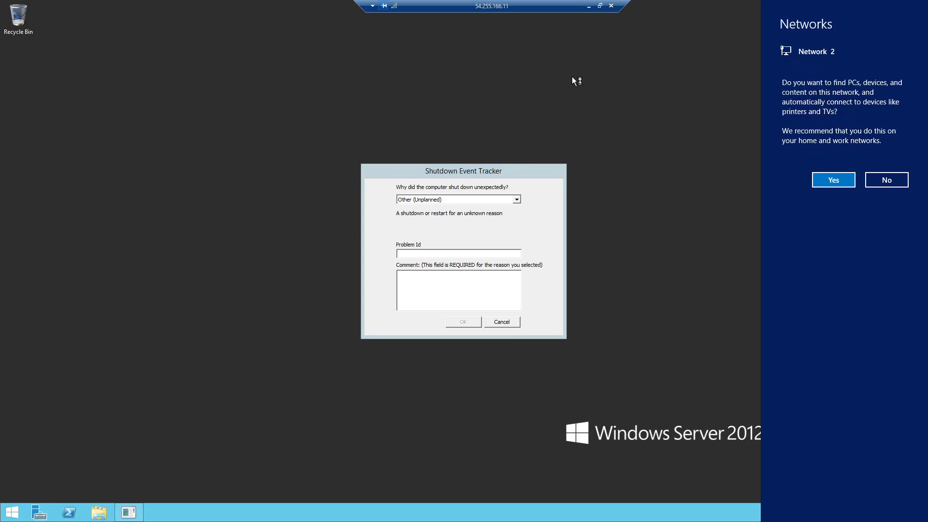
{"action": "left_click", "coordinate": [564, 304]}
{"action": "left_click", "coordinate": [501, 322]}
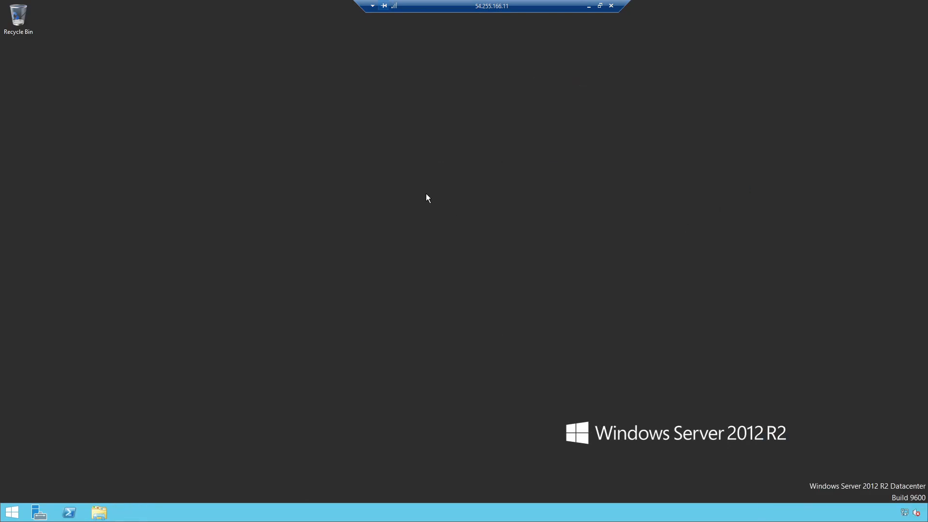
{"action": "right_click", "coordinate": [402, 211]}
{"action": "left_click", "coordinate": [411, 208]}
{"action": "left_click_drag", "start_coordinate": [468, 5], "coordinate": [358, 4]}
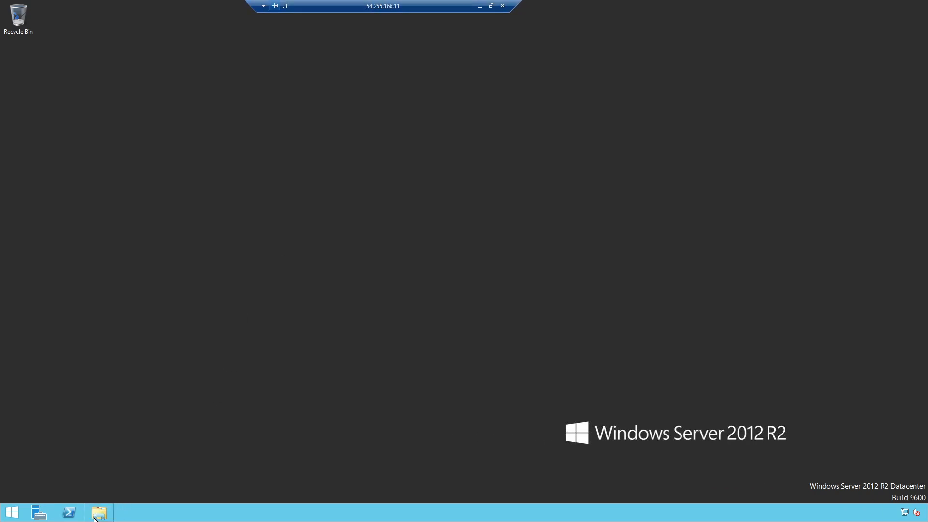
Browse the test server's Local Disk (C:) and Users folders in File Explorer and return to This PC
{"action": "key", "text": "super+e"}
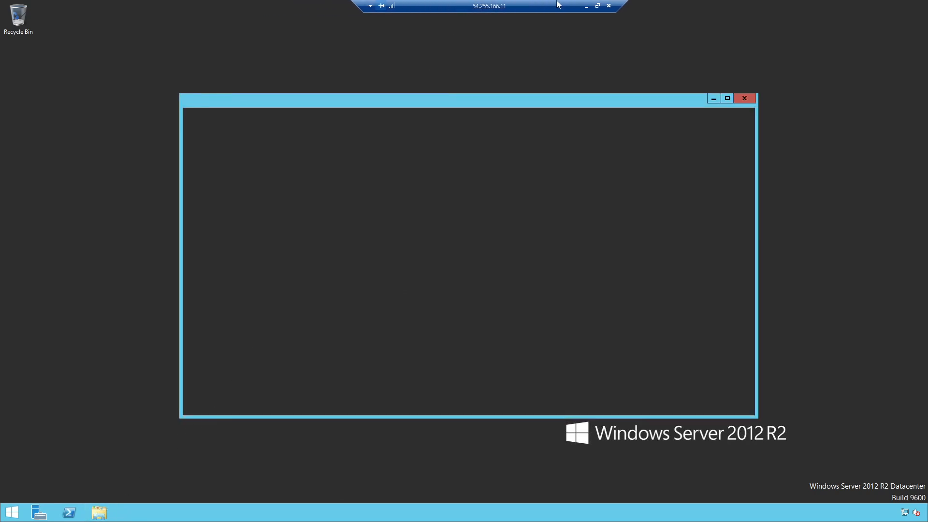
{"action": "double_click", "coordinate": [323, 231]}
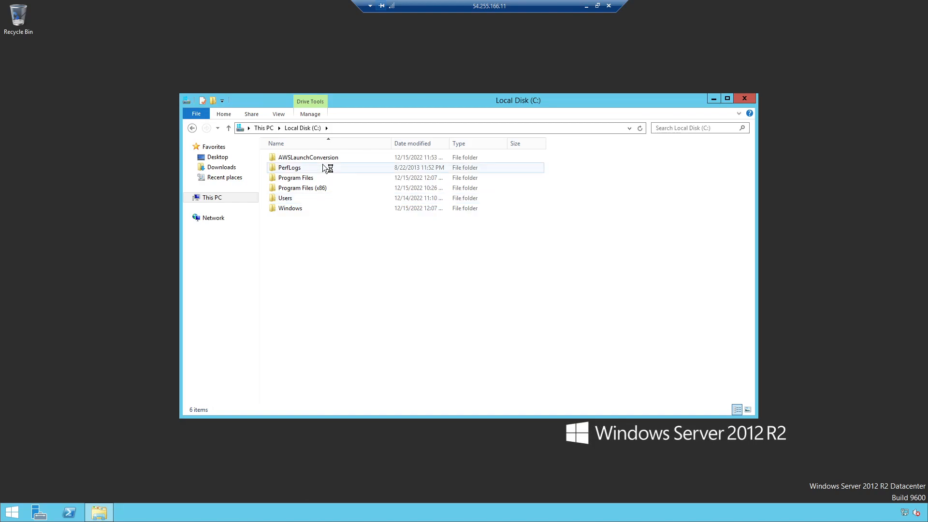
{"action": "double_click", "coordinate": [306, 200]}
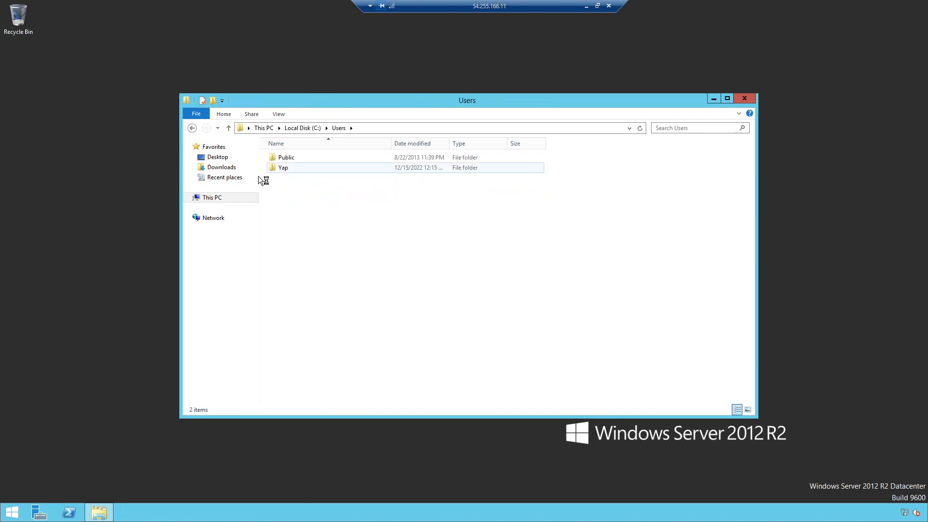
{"action": "left_click", "coordinate": [188, 127]}
{"action": "left_click", "coordinate": [187, 128]}
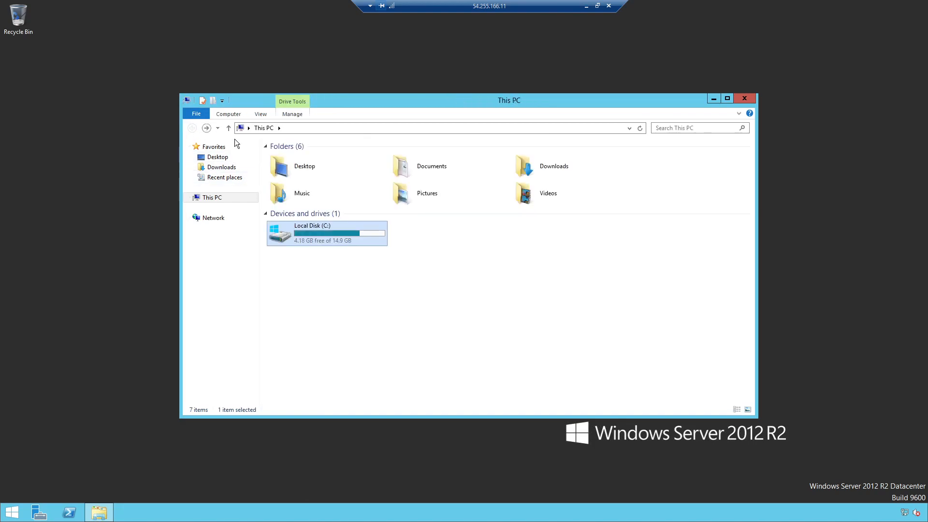
{"action": "double_click", "coordinate": [320, 235]}
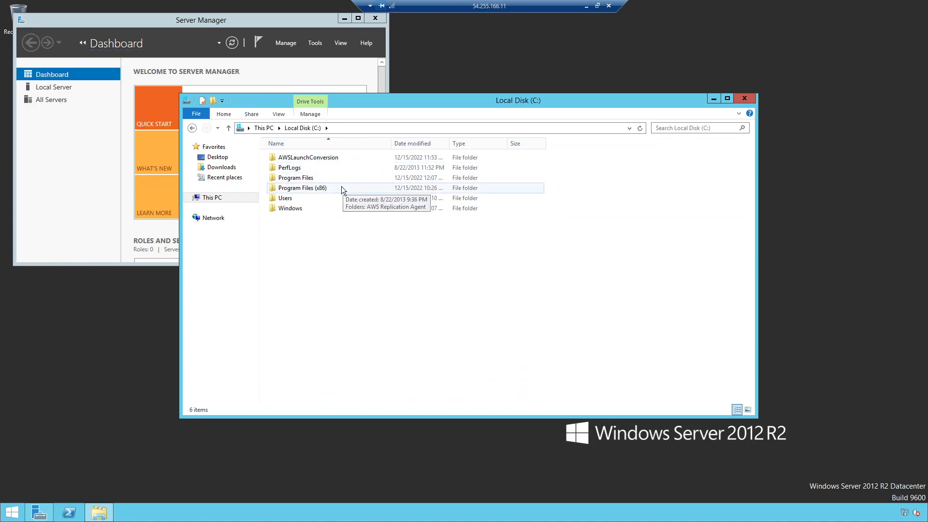
{"action": "double_click", "coordinate": [284, 199]}
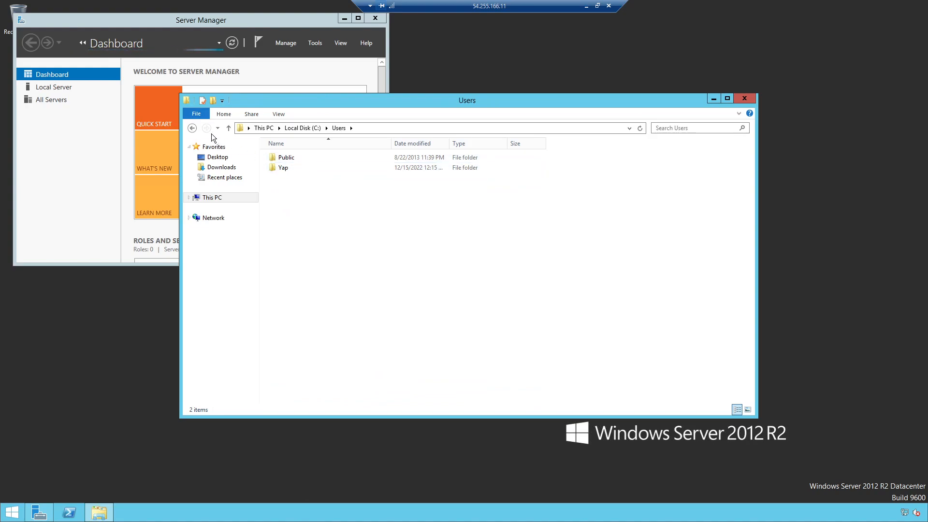
{"action": "left_click", "coordinate": [192, 128]}
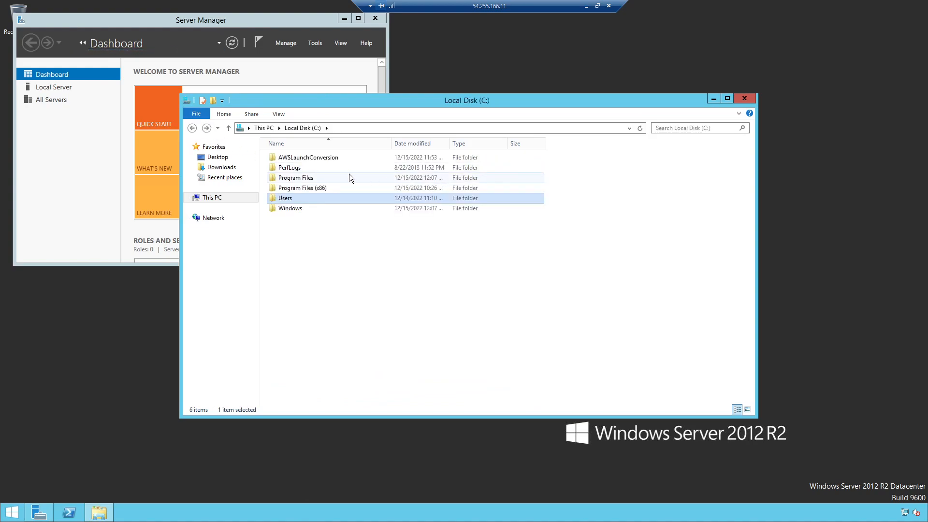
{"action": "left_click", "coordinate": [228, 196]}
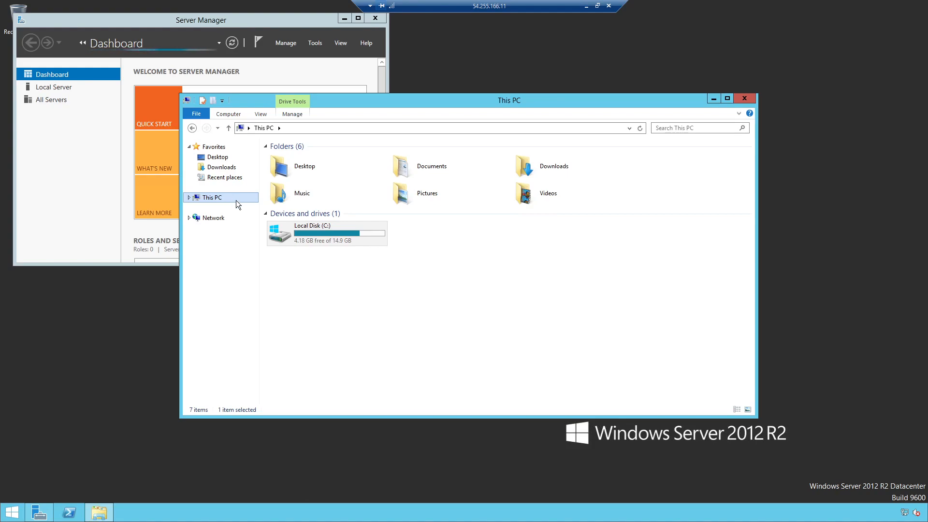
Minimize Server Manager and the remote session, and switch to OneNote to view the Lab 3 workflow diagram
{"action": "left_click", "coordinate": [344, 19]}
{"action": "left_click", "coordinate": [586, 6]}
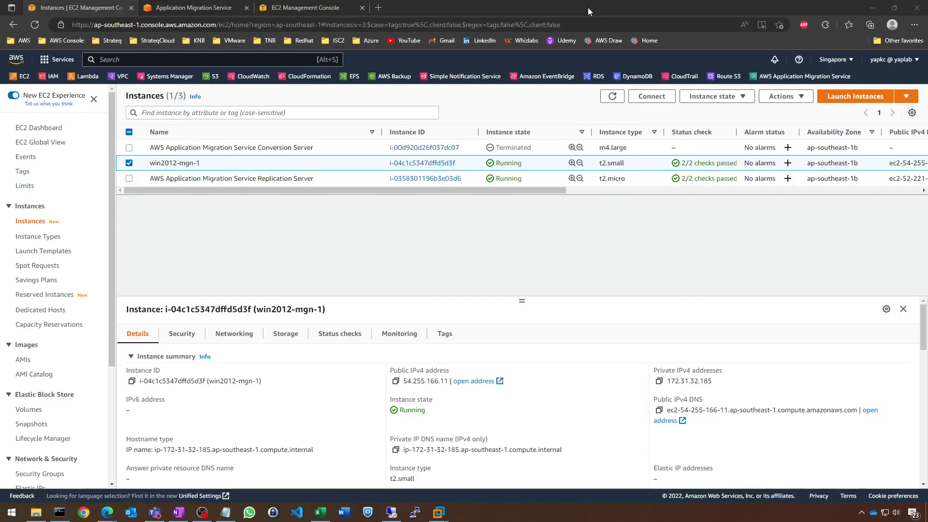
{"action": "left_click", "coordinate": [178, 513]}
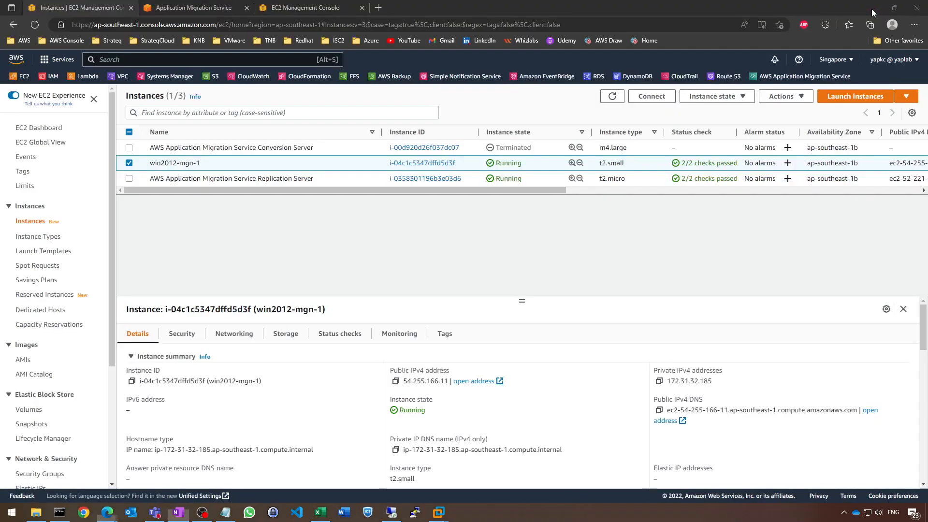
Return to Application Migration Service in the browser and mark win2012-mgn-1 as "Ready for cutover", with termination of the launched test instances enabled
{"action": "left_click", "coordinate": [872, 10]}
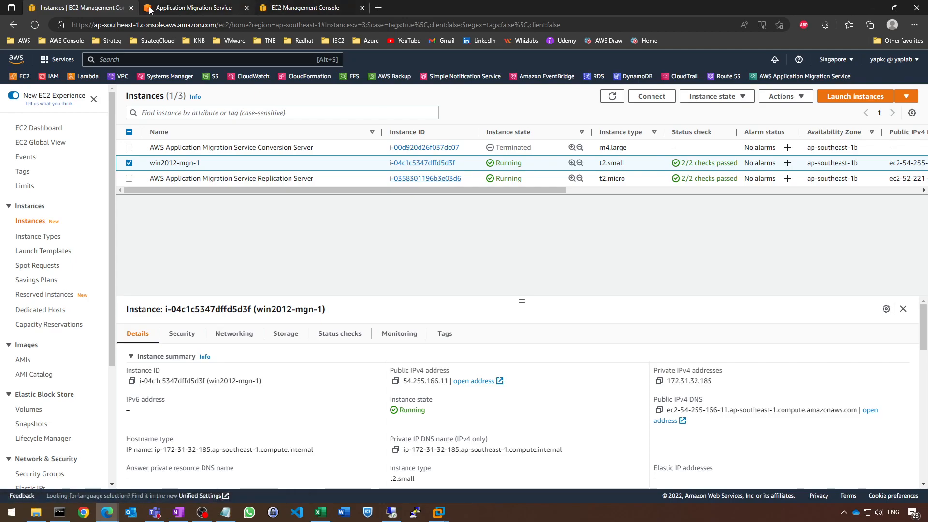
{"action": "left_click", "coordinate": [189, 8]}
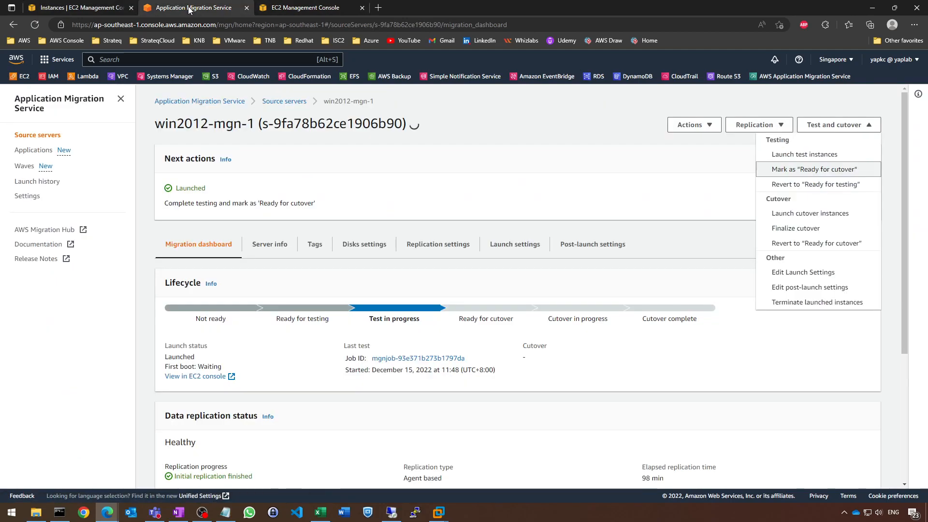
{"action": "left_click", "coordinate": [601, 188]}
{"action": "left_click", "coordinate": [737, 128]}
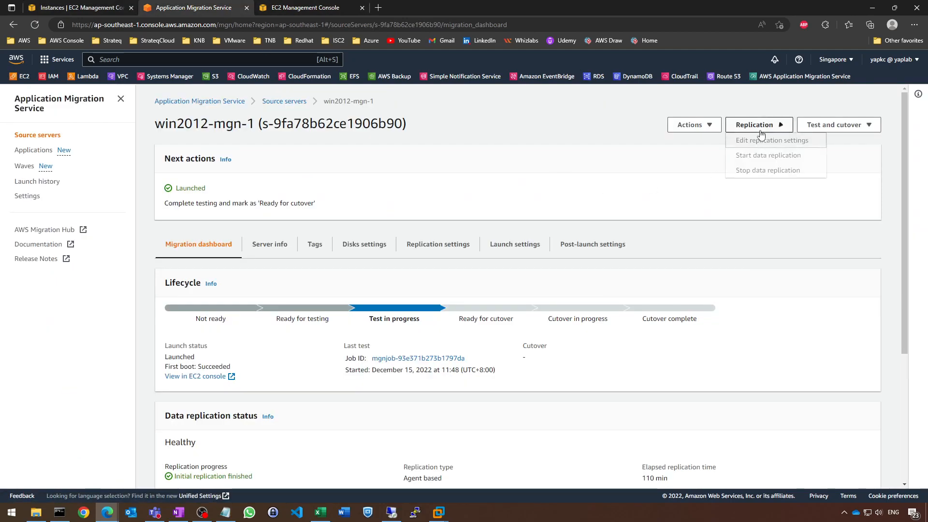
{"action": "left_click", "coordinate": [816, 124]}
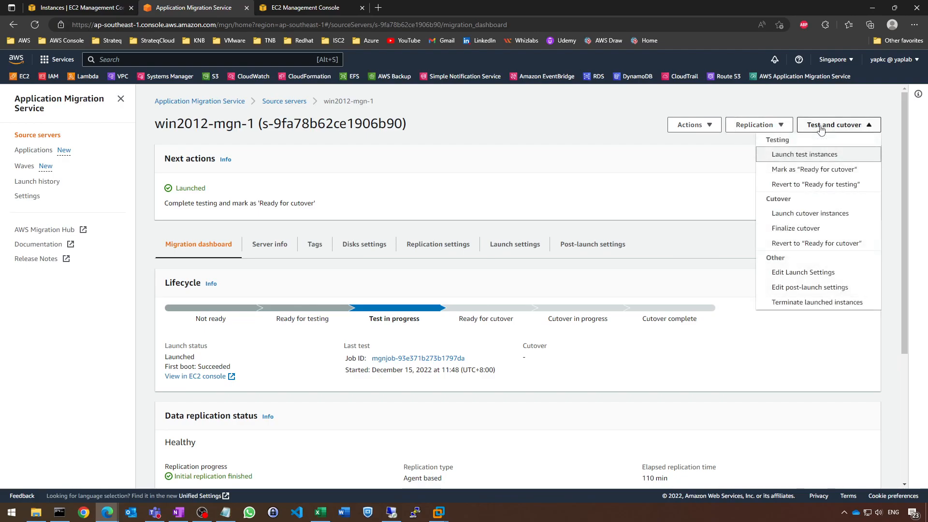
{"action": "left_click", "coordinate": [831, 174]}
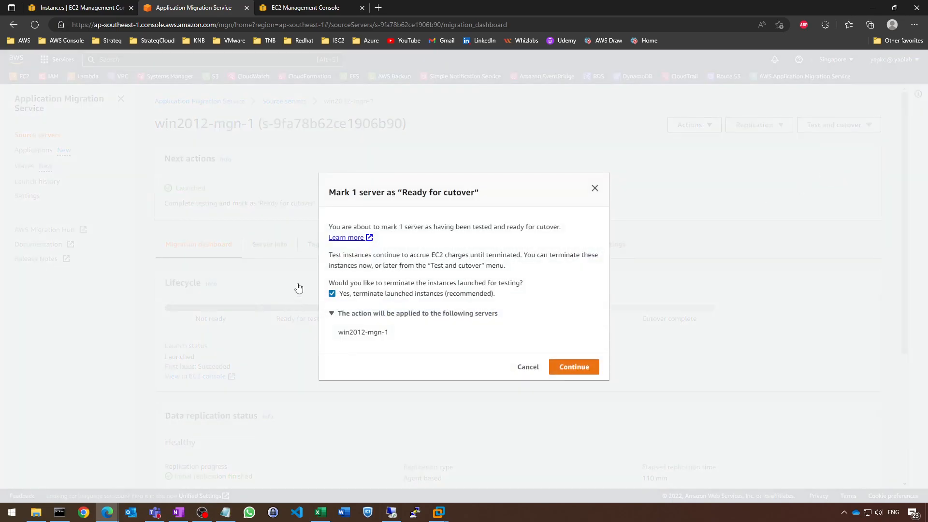
{"action": "left_click", "coordinate": [578, 368]}
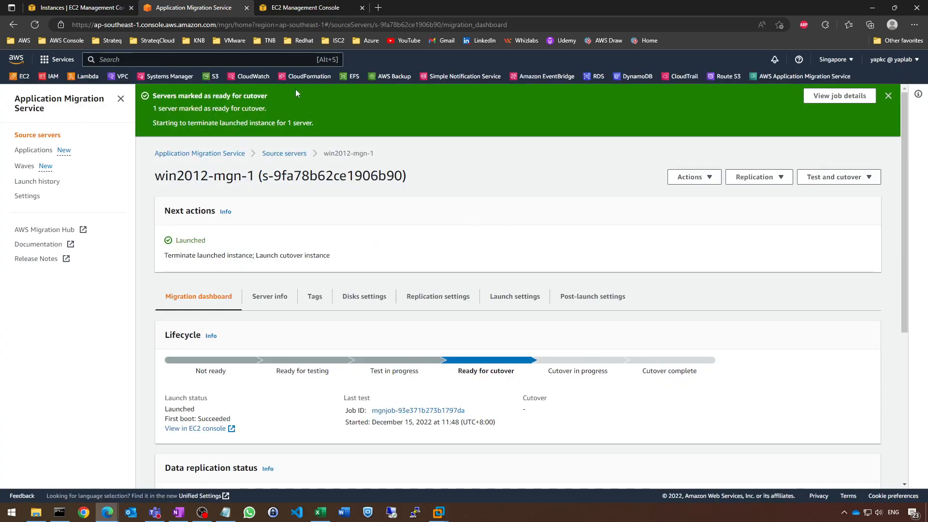
Dismiss the success banner, review the server's lifecycle and data replication status, and refresh the EC2 instances list to check the test instance's state
{"action": "left_click", "coordinate": [888, 97]}
{"action": "scroll", "coordinate": [495, 311], "scroll_direction": "down", "scroll_amount": 5}
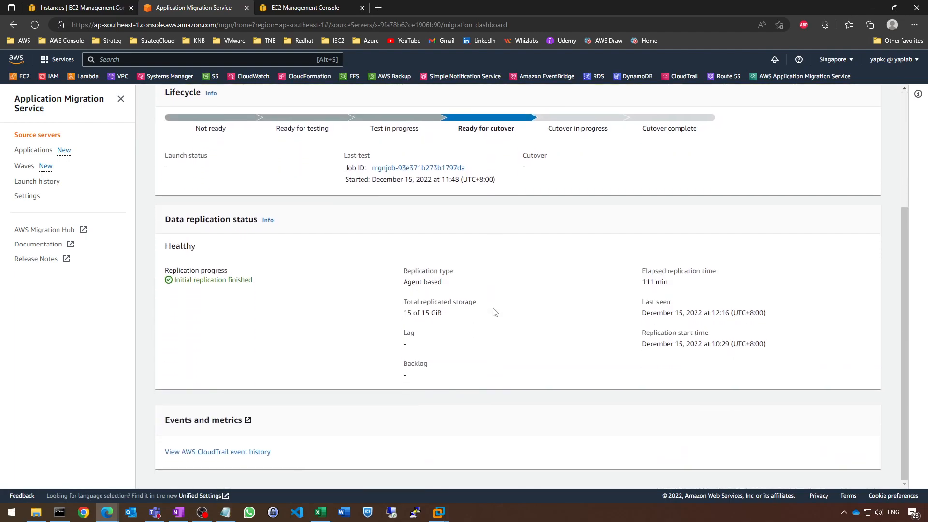
{"action": "scroll", "coordinate": [494, 312], "scroll_direction": "up", "scroll_amount": 1}
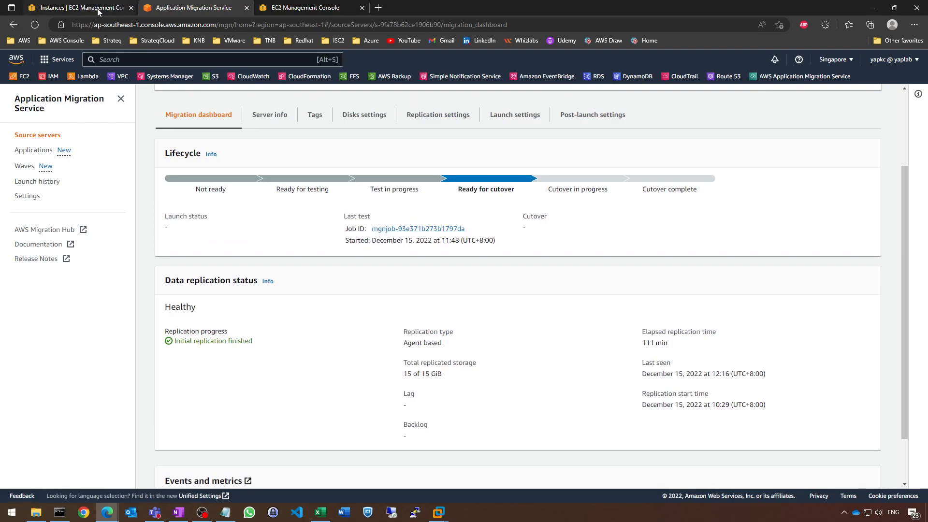
{"action": "left_click", "coordinate": [82, 8]}
{"action": "left_click", "coordinate": [612, 96]}
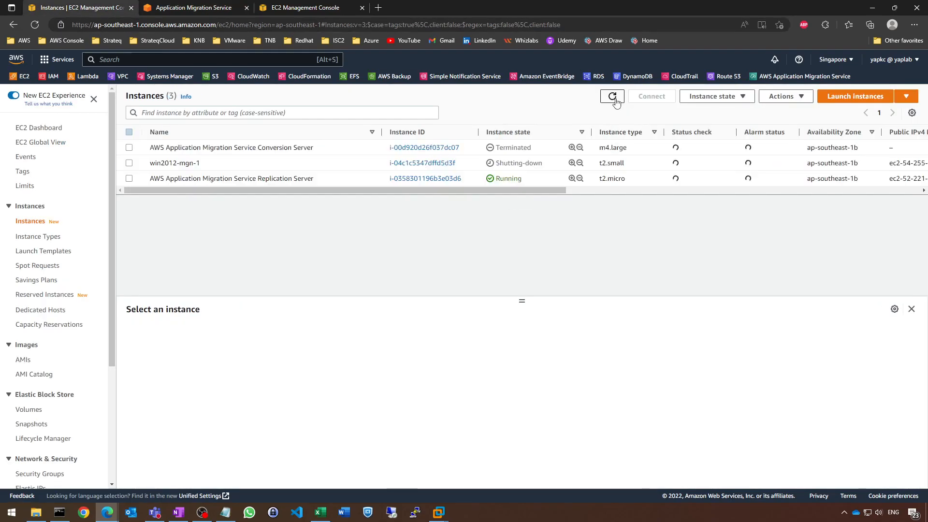